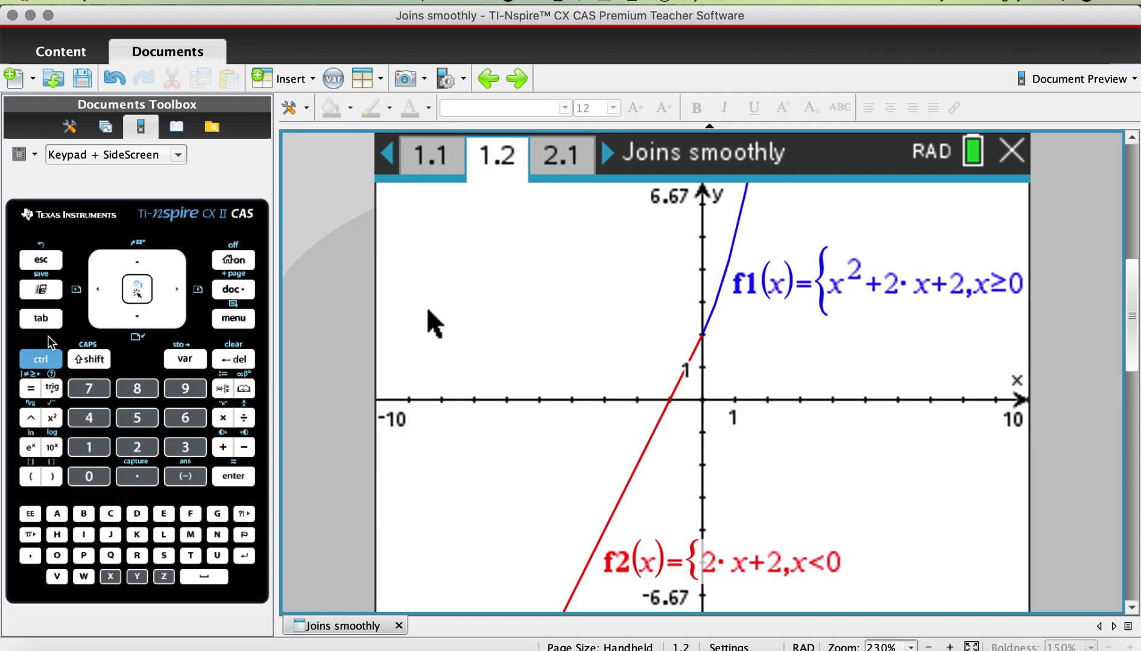
# Open an empty f3(x) entry line on the graph of f1 and f2 on page 1.2
pyautogui.click(38, 324)
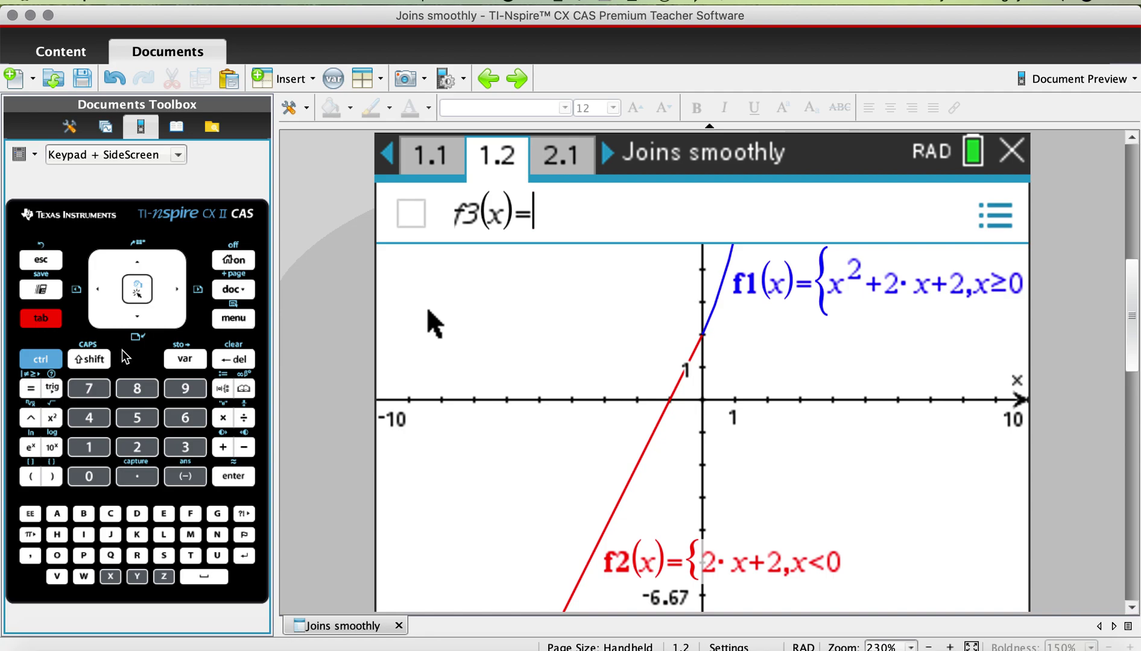
# Define and graph f3(x)=d/dx(f1(x)), leaving an empty f4(x) entry line ready
pyautogui.click(86, 363)
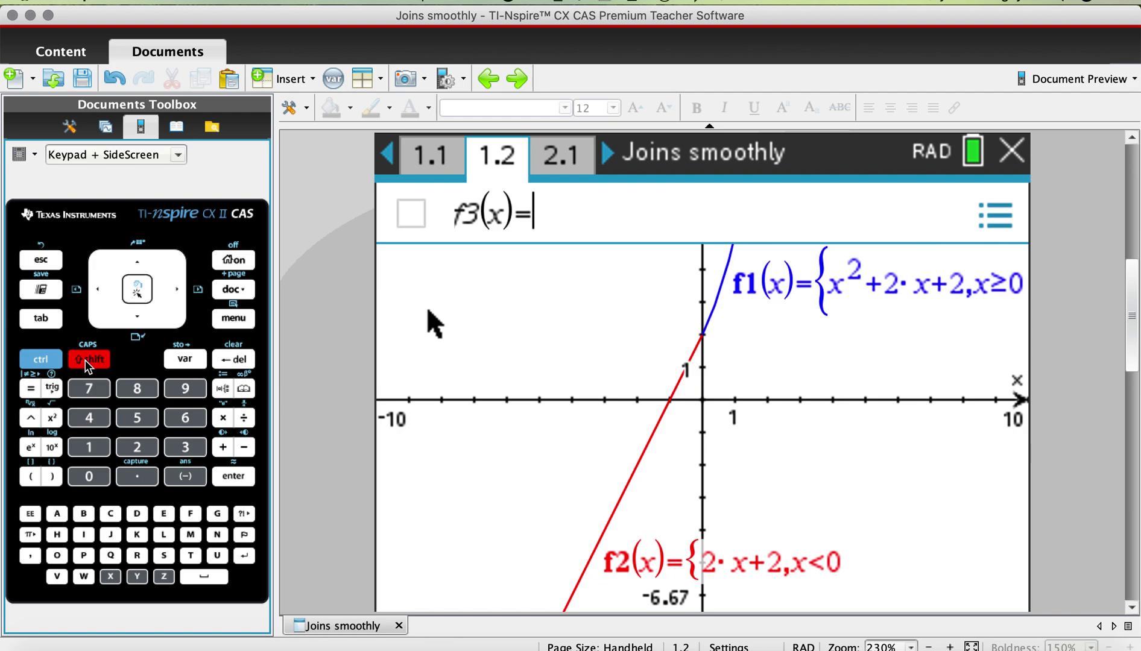
pyautogui.click(245, 449)
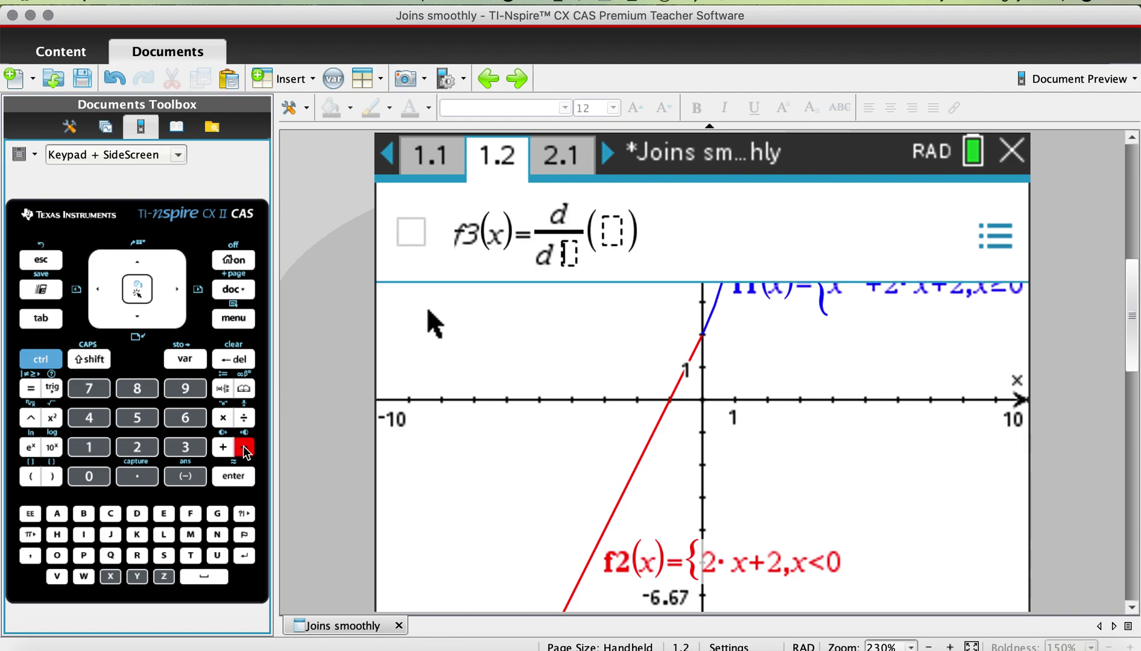
pyautogui.click(696, 356)
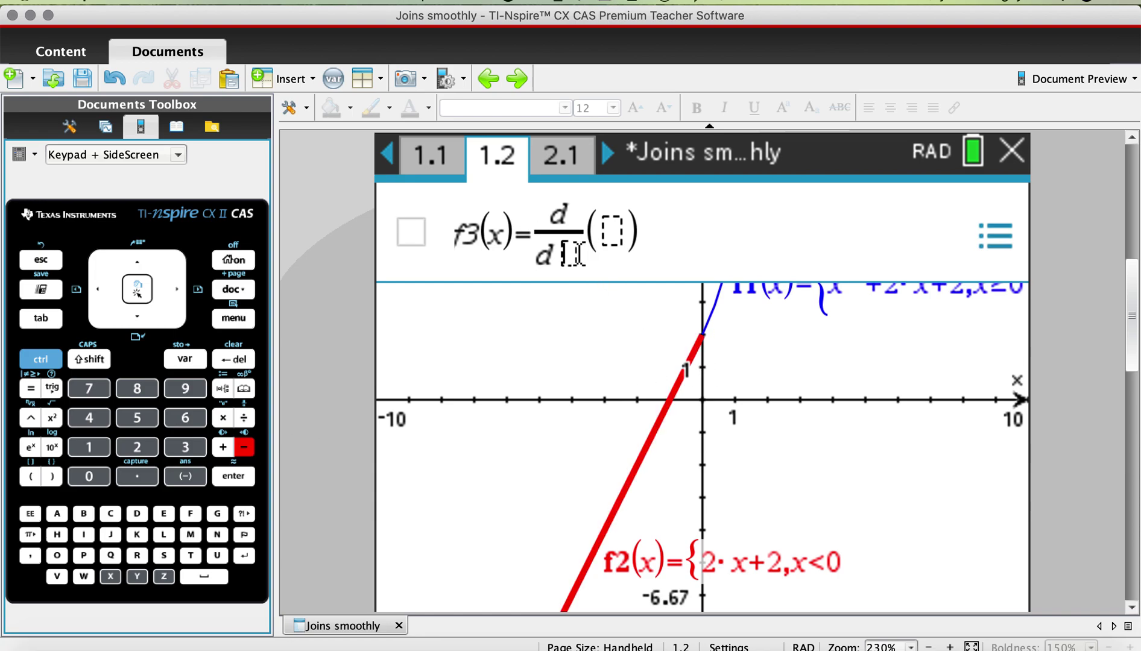
pyautogui.write('x')
pyautogui.press('Tab')
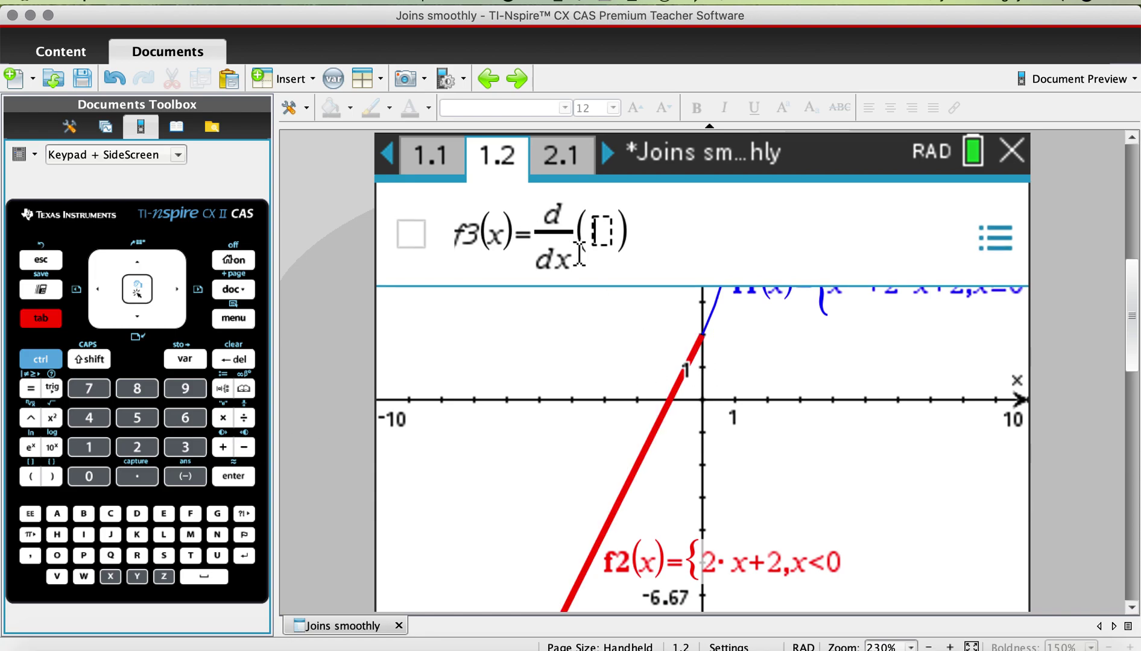
pyautogui.click(190, 358)
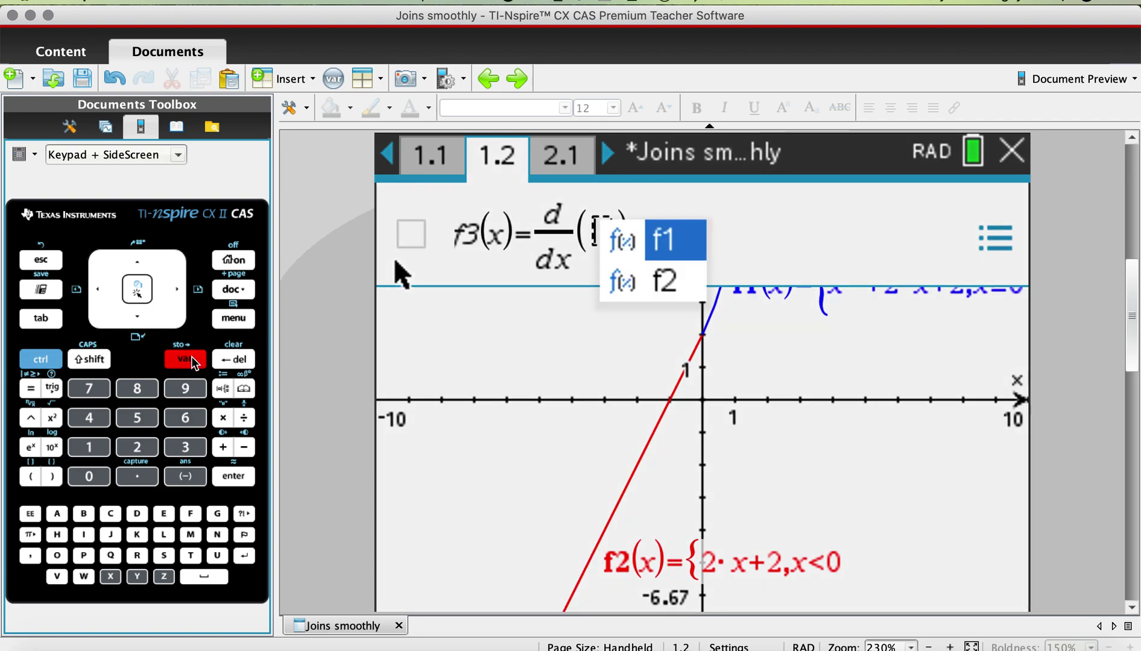
pyautogui.click(665, 249)
pyautogui.write('x')
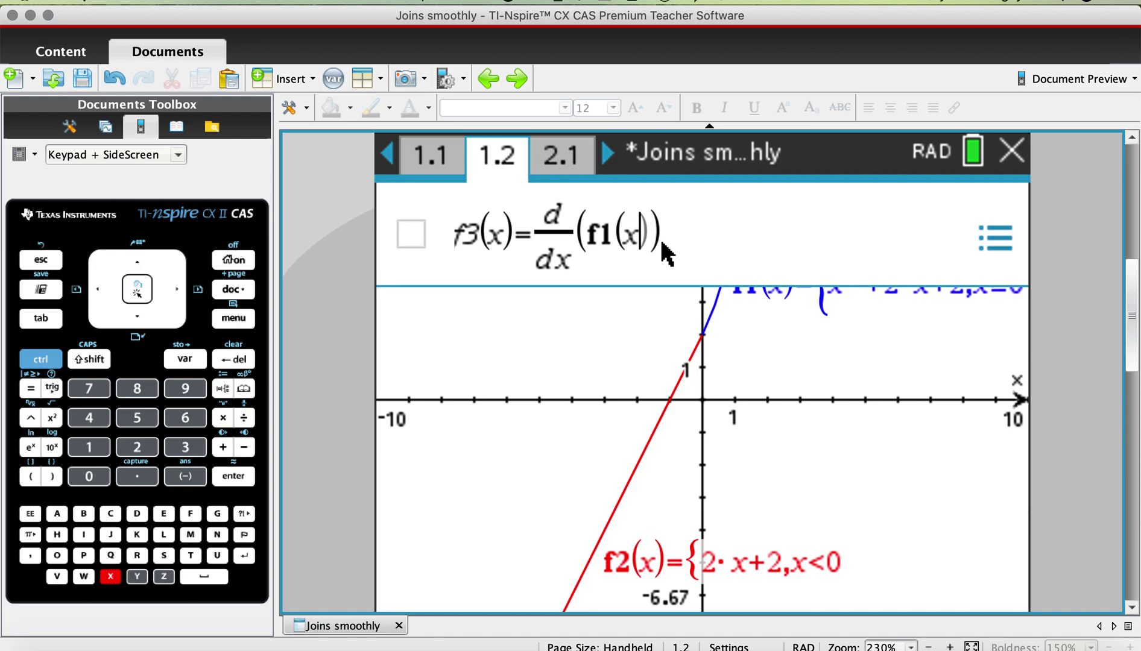
pyautogui.press('Return')
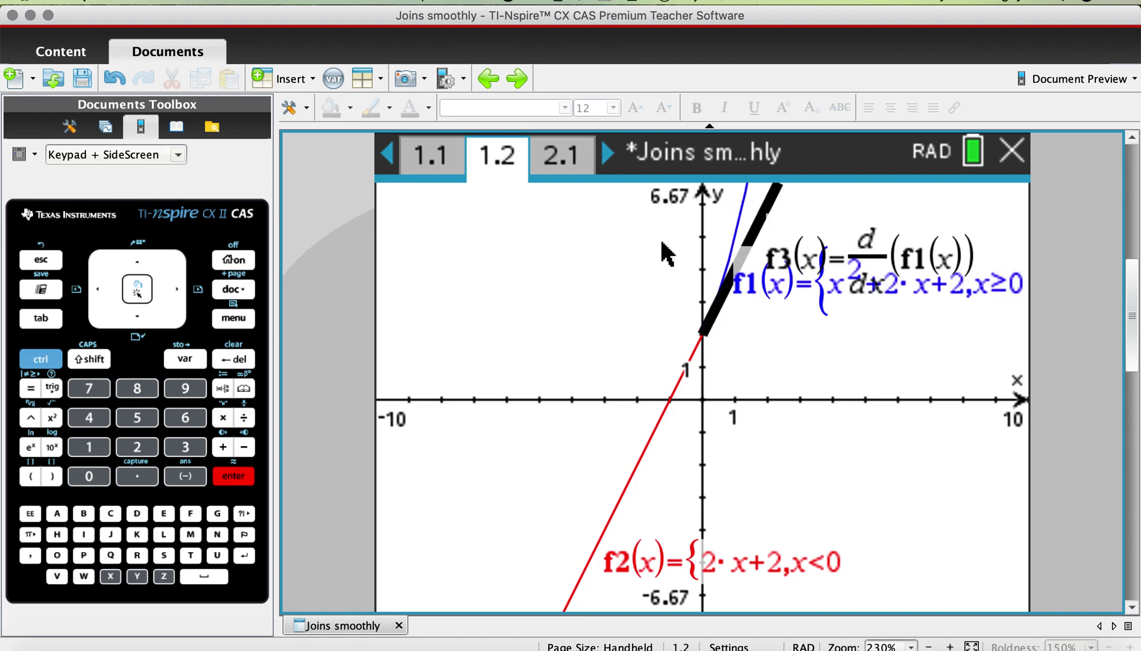
pyautogui.click(42, 319)
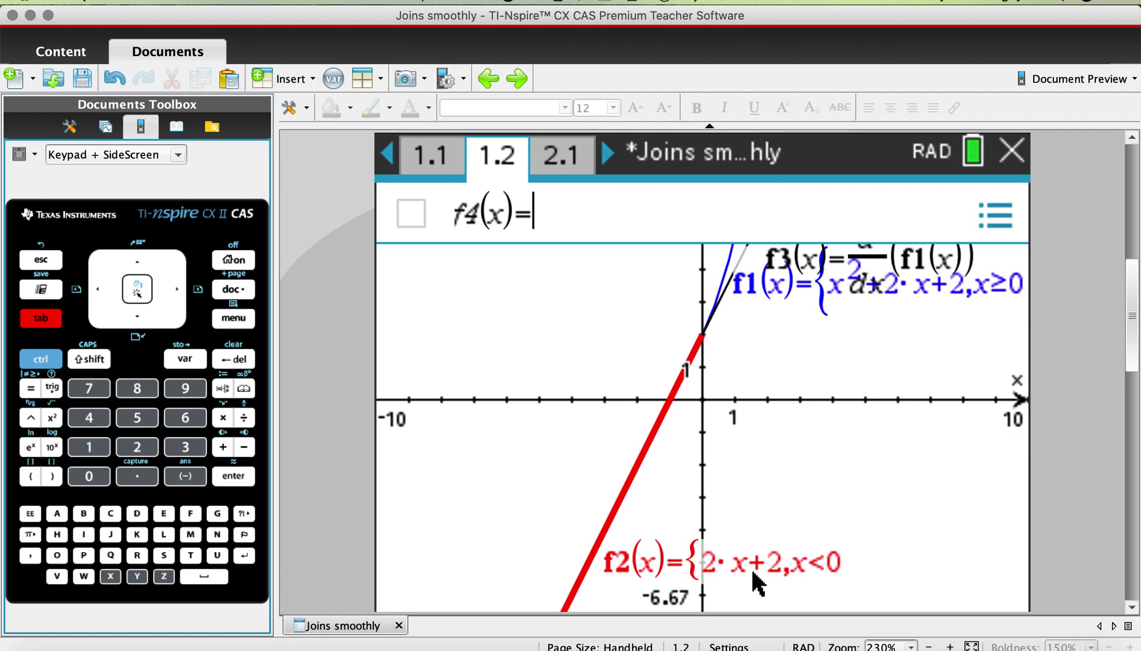
# Graph f4(x)=d/dx(f2(x)) and drag the overlapping f3 and f1 labels apart
pyautogui.click(79, 362)
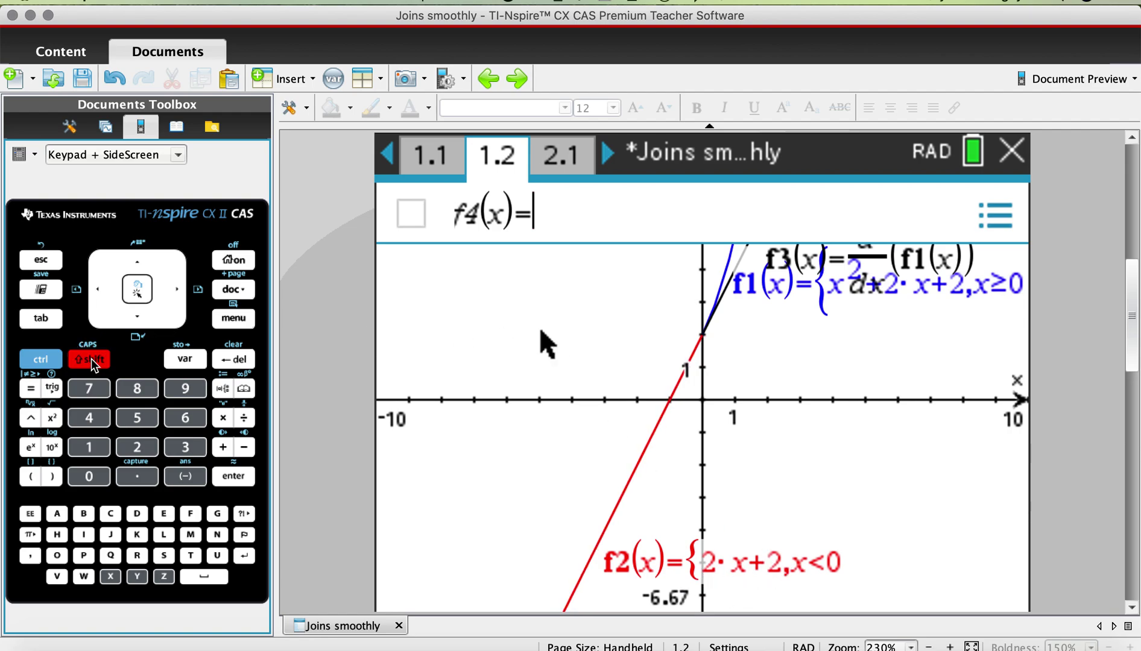
pyautogui.click(244, 449)
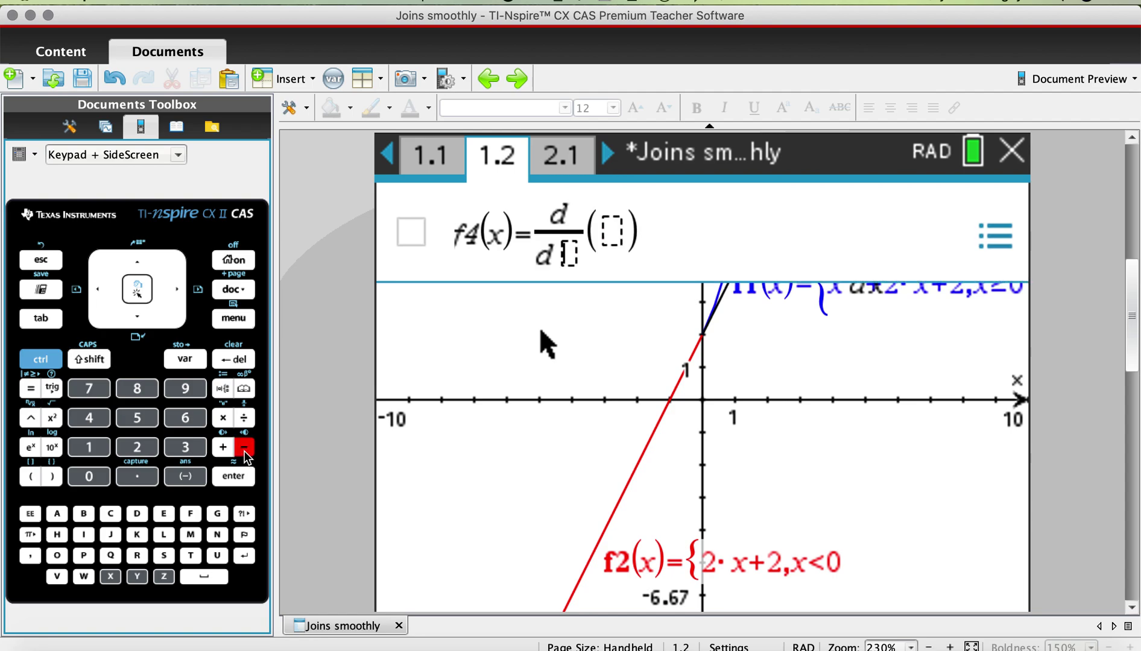
pyautogui.click(110, 576)
pyautogui.click(41, 318)
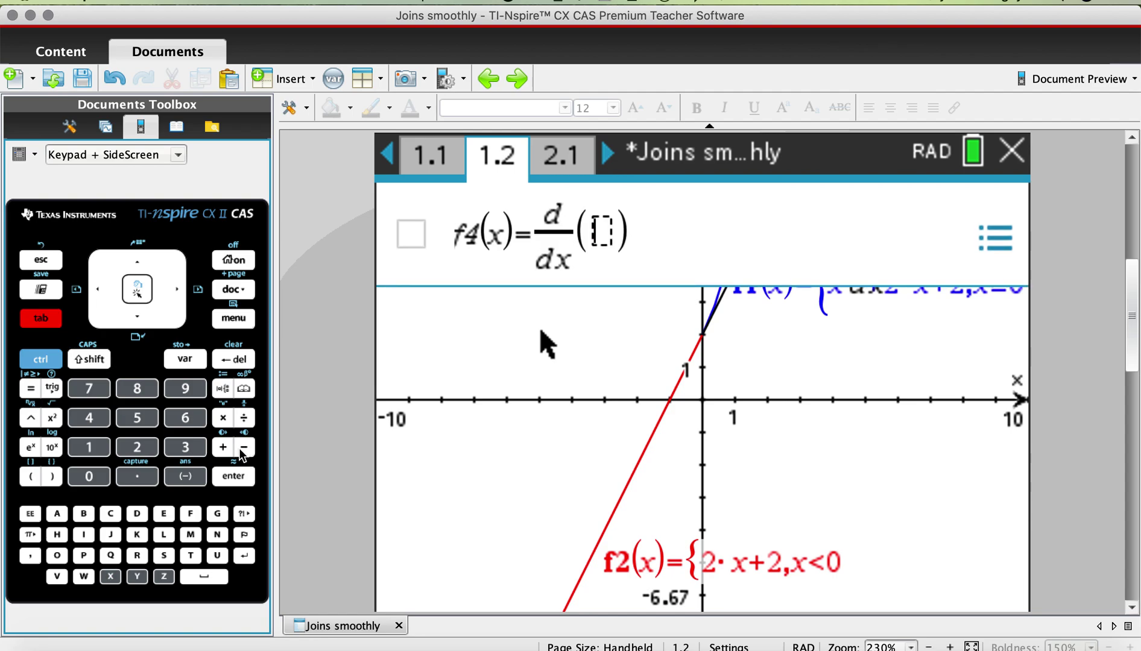
pyautogui.click(186, 358)
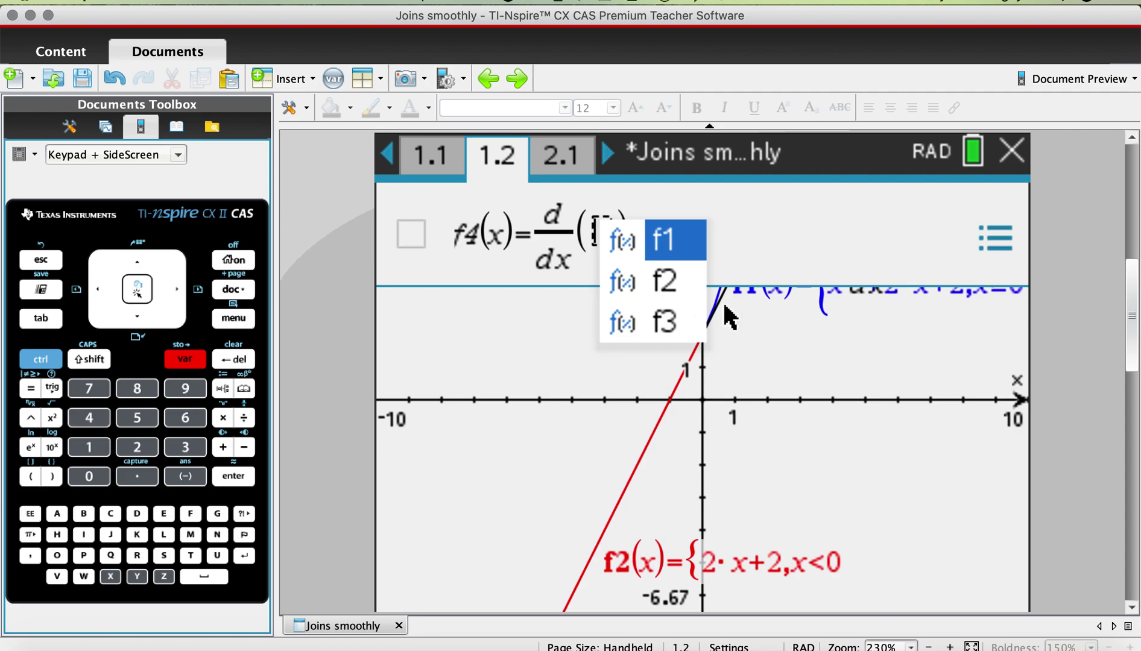
pyautogui.click(671, 291)
pyautogui.write('x')
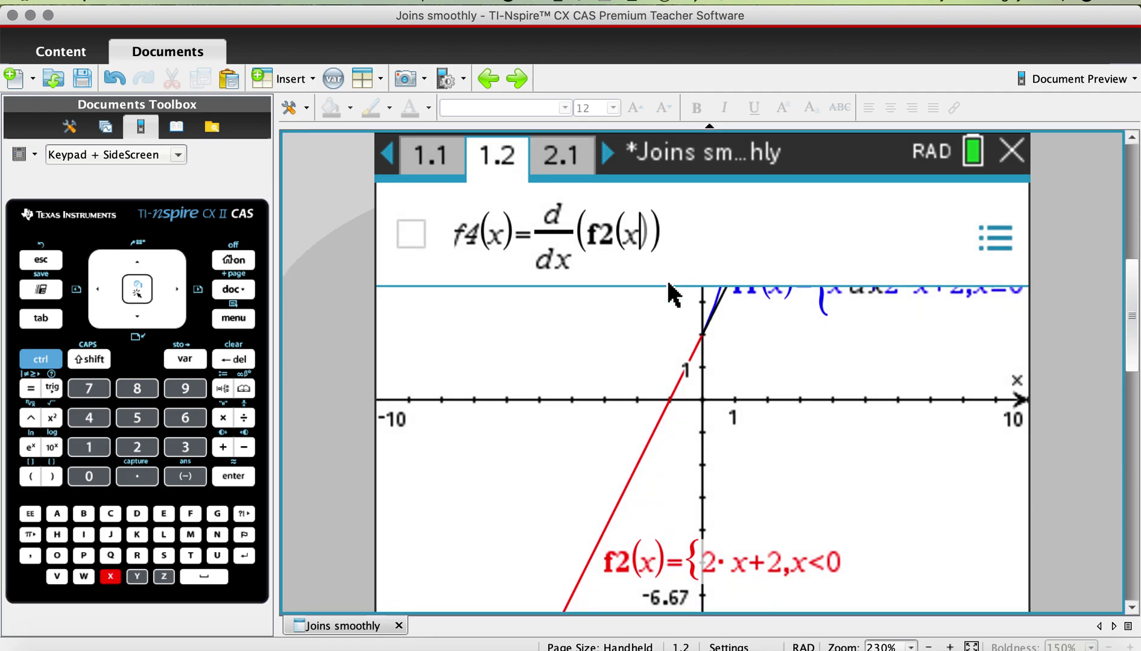
pyautogui.press('Return')
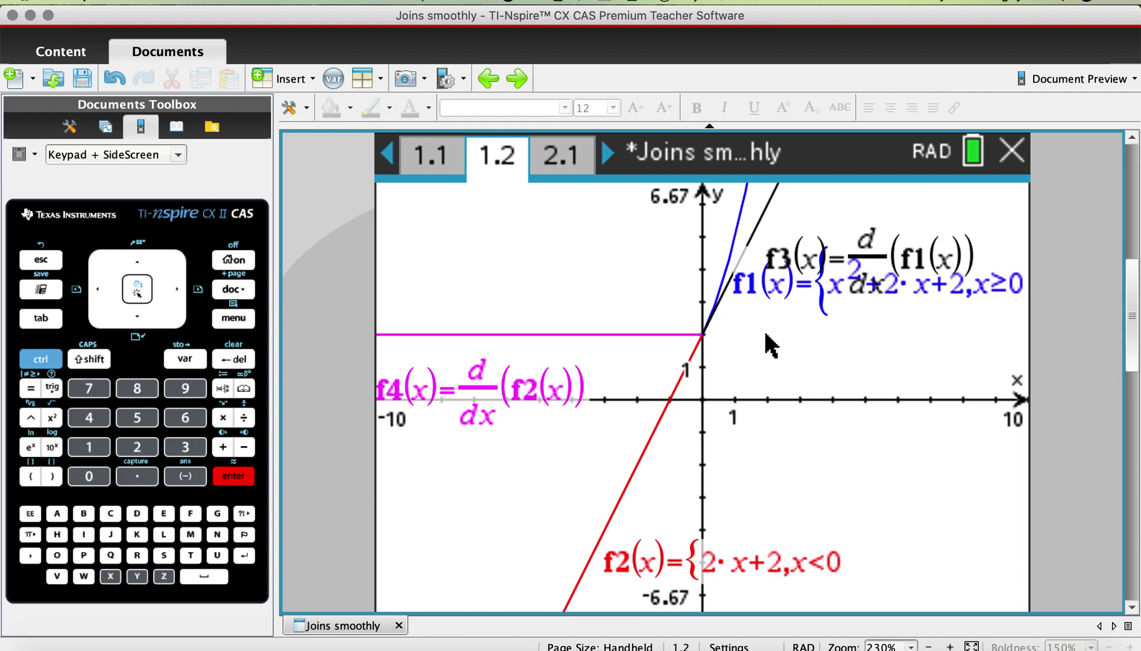
pyautogui.moveTo(815, 274); pyautogui.dragTo(886, 222)
pyautogui.moveTo(818, 280); pyautogui.dragTo(822, 327)
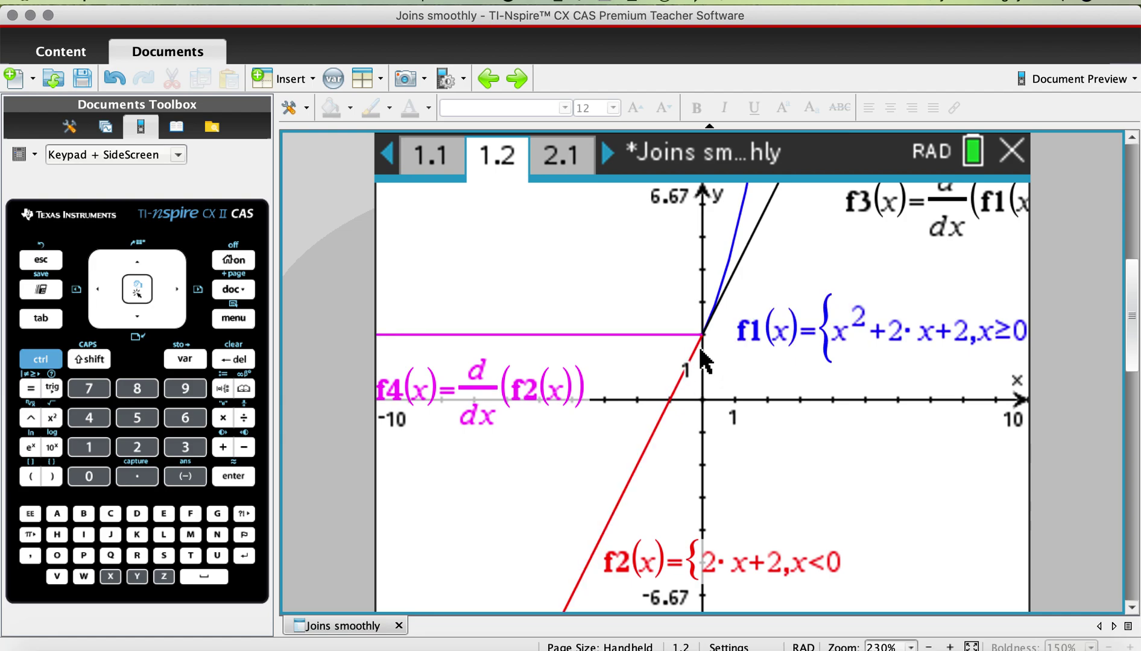
# On page 1.1, insert a math box with a Derivative at a Point template at x=0
pyautogui.click(435, 172)
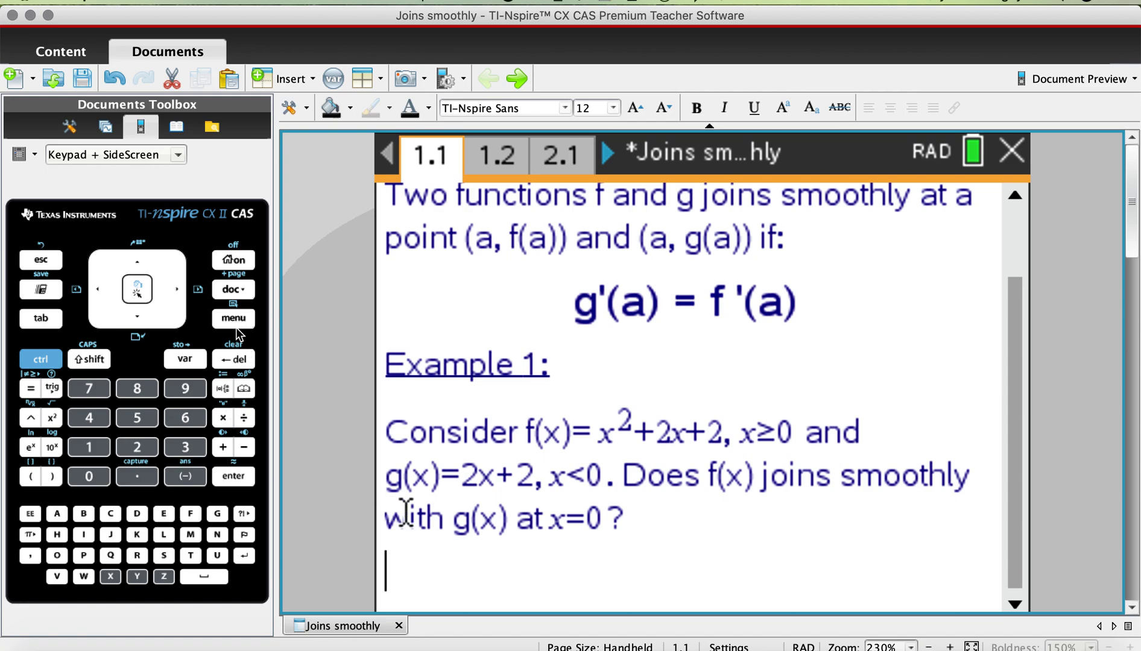
pyautogui.hotkey('ctrl', 'm')
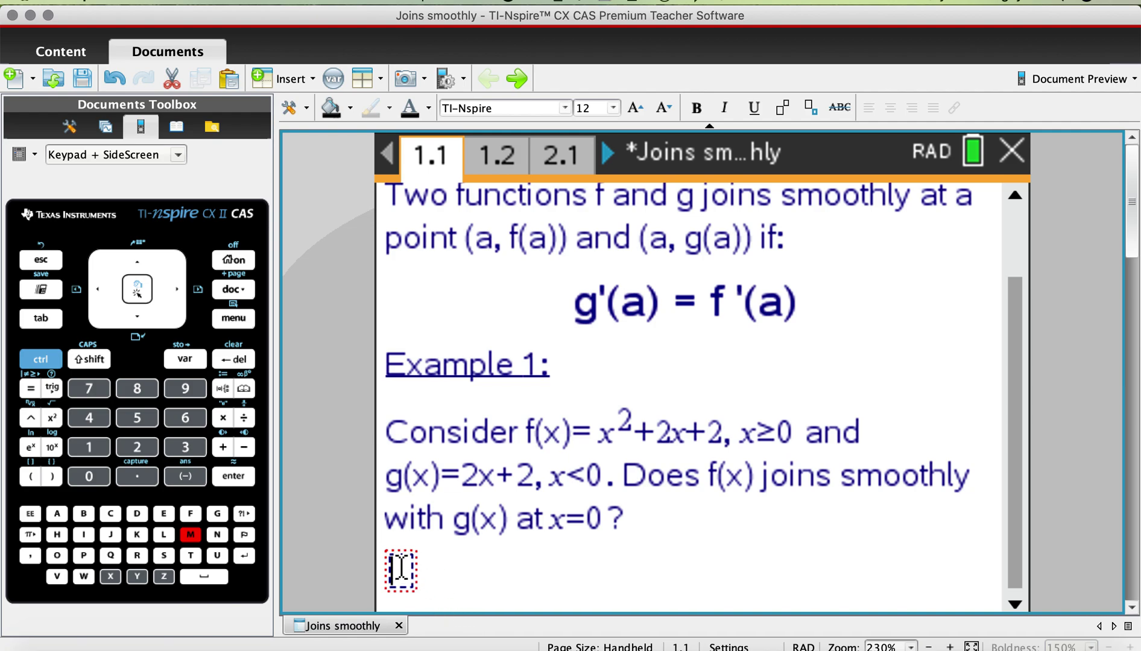
pyautogui.click(229, 319)
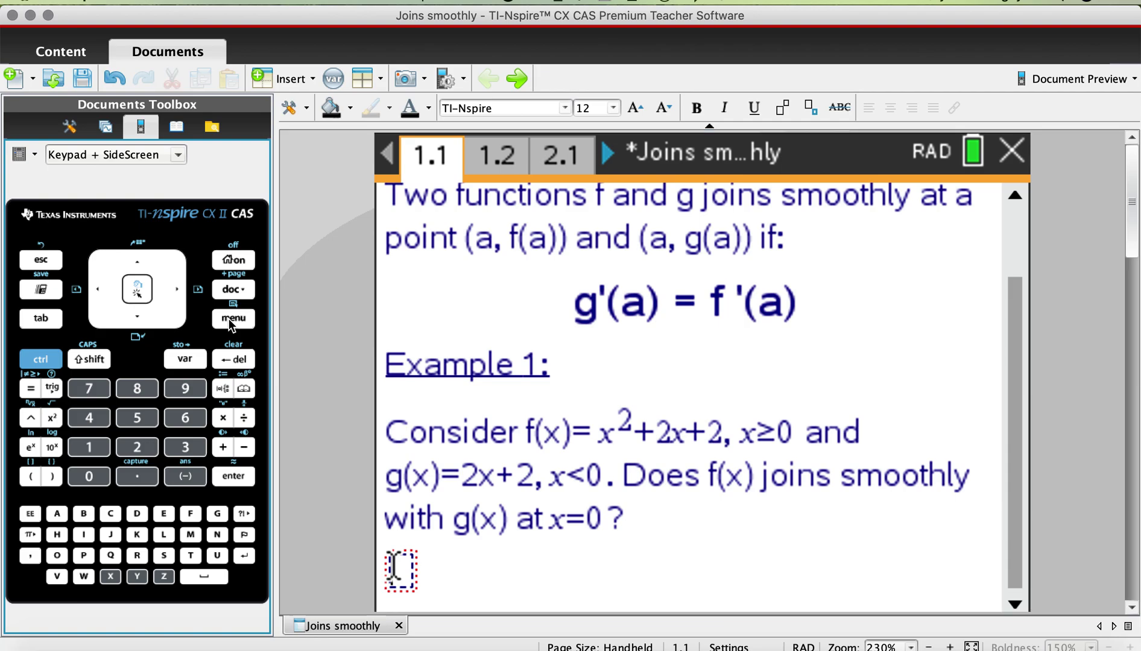
pyautogui.click(517, 361)
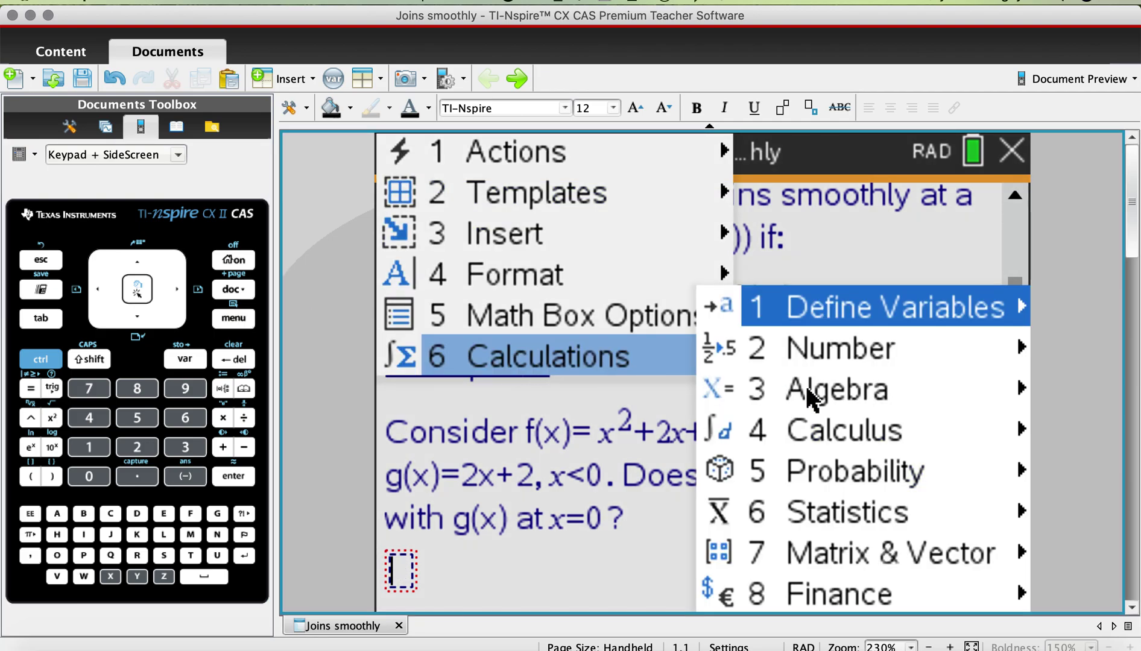
pyautogui.click(821, 437)
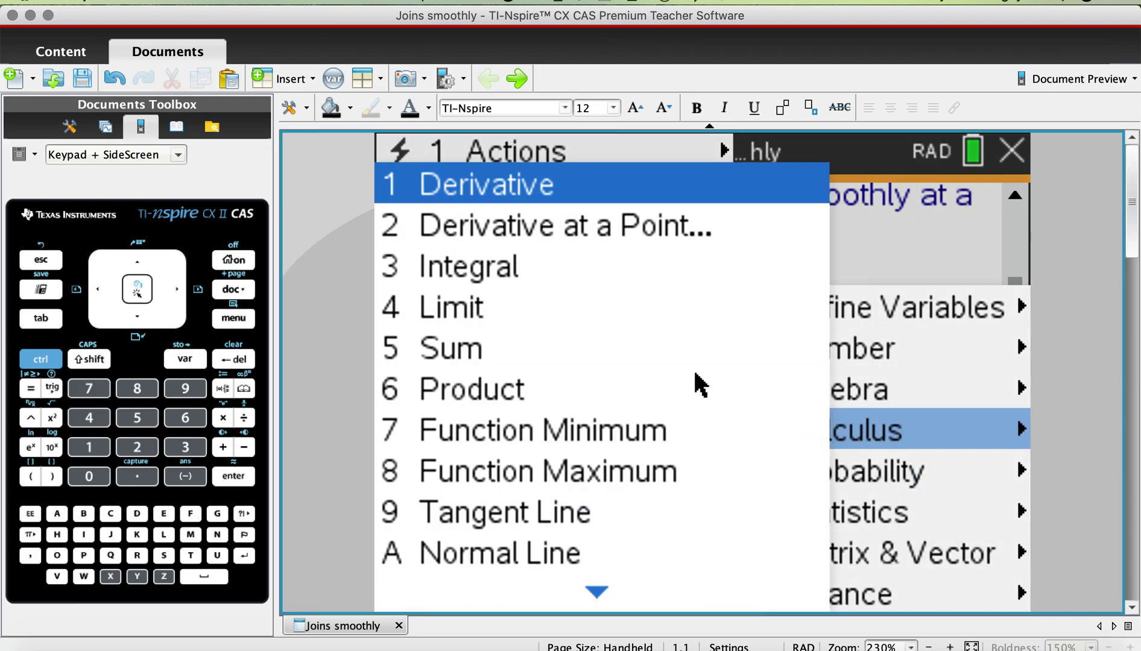
pyautogui.click(566, 232)
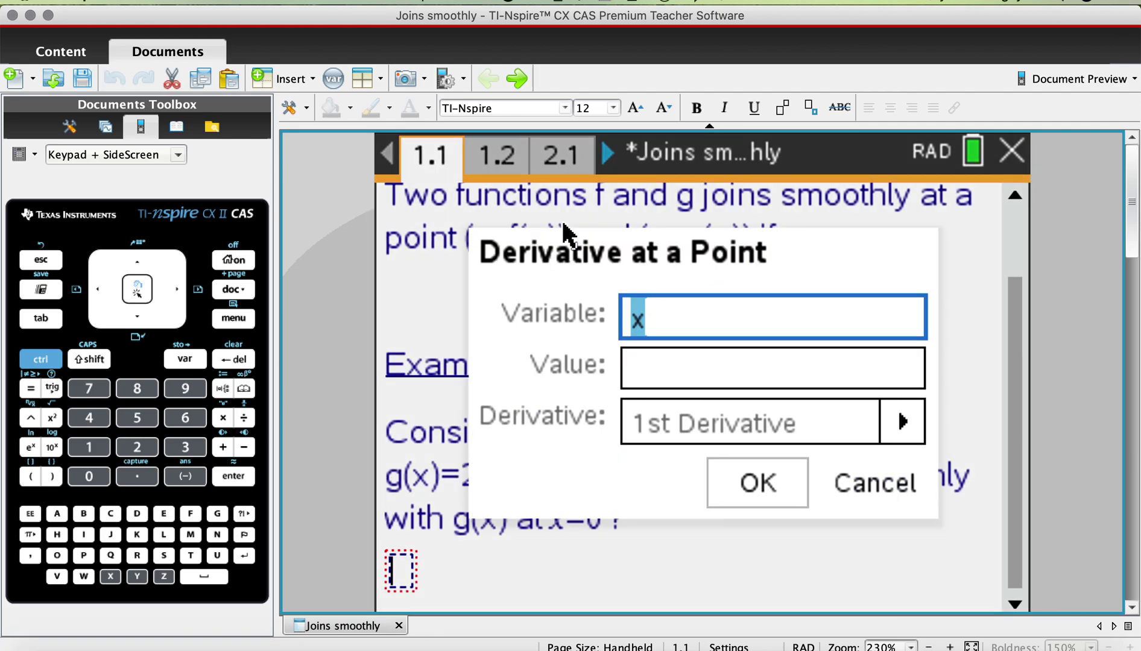
pyautogui.click(681, 378)
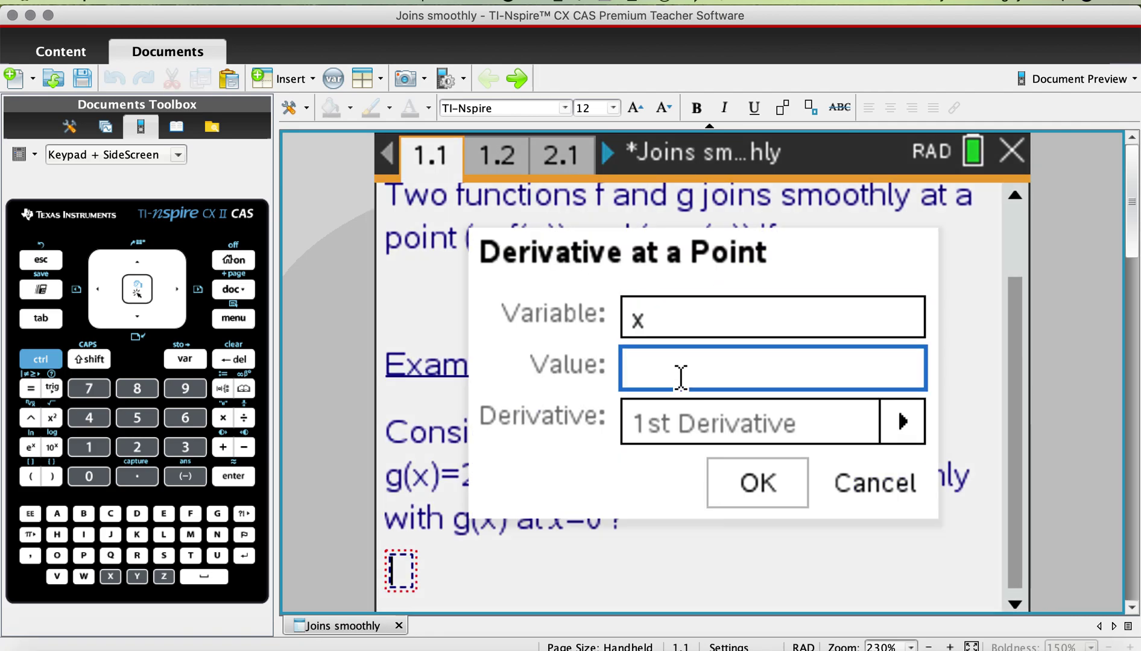
pyautogui.write('0')
pyautogui.click(743, 487)
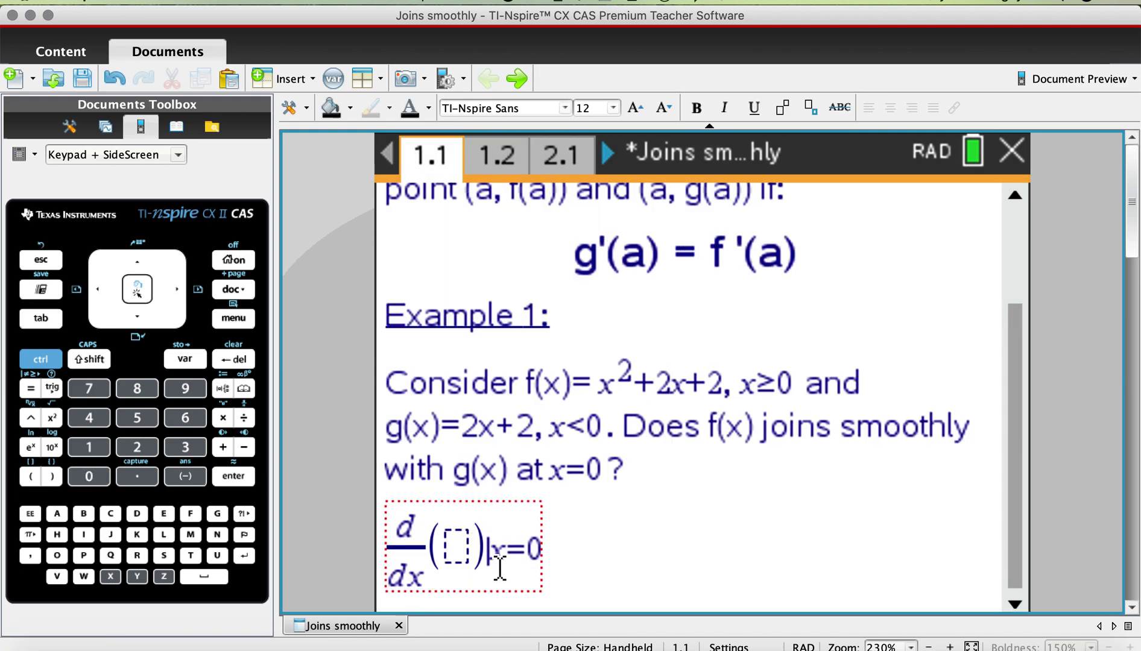
# Enter x²+2x+2 as the expression and evaluate it, giving 2
pyautogui.write('x')
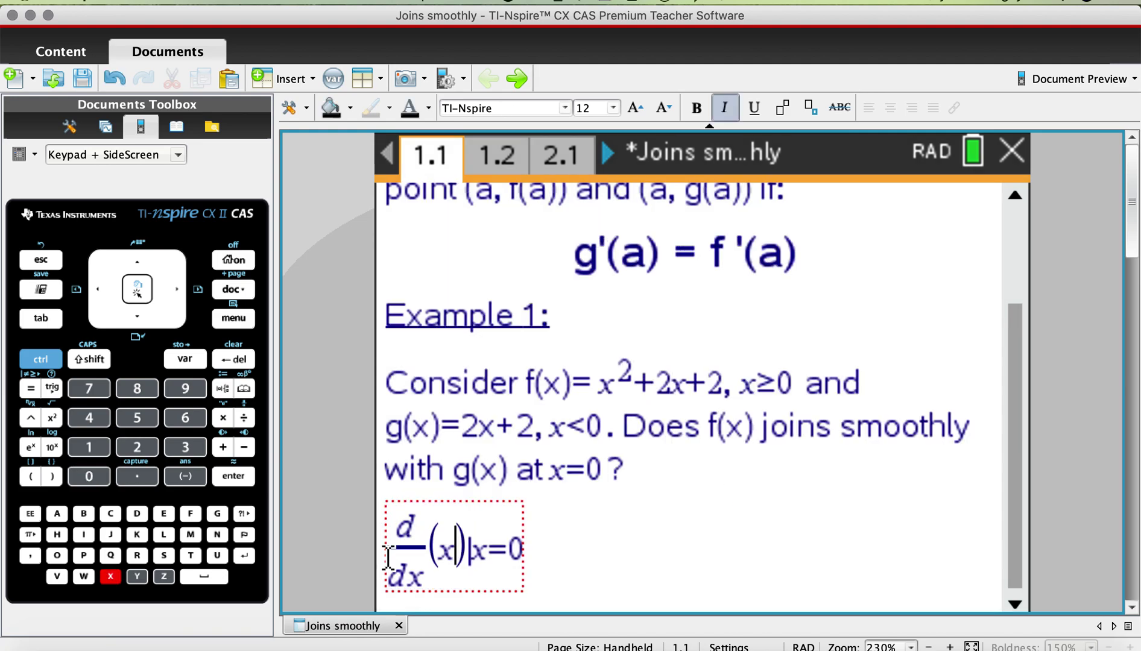
pyautogui.click(52, 418)
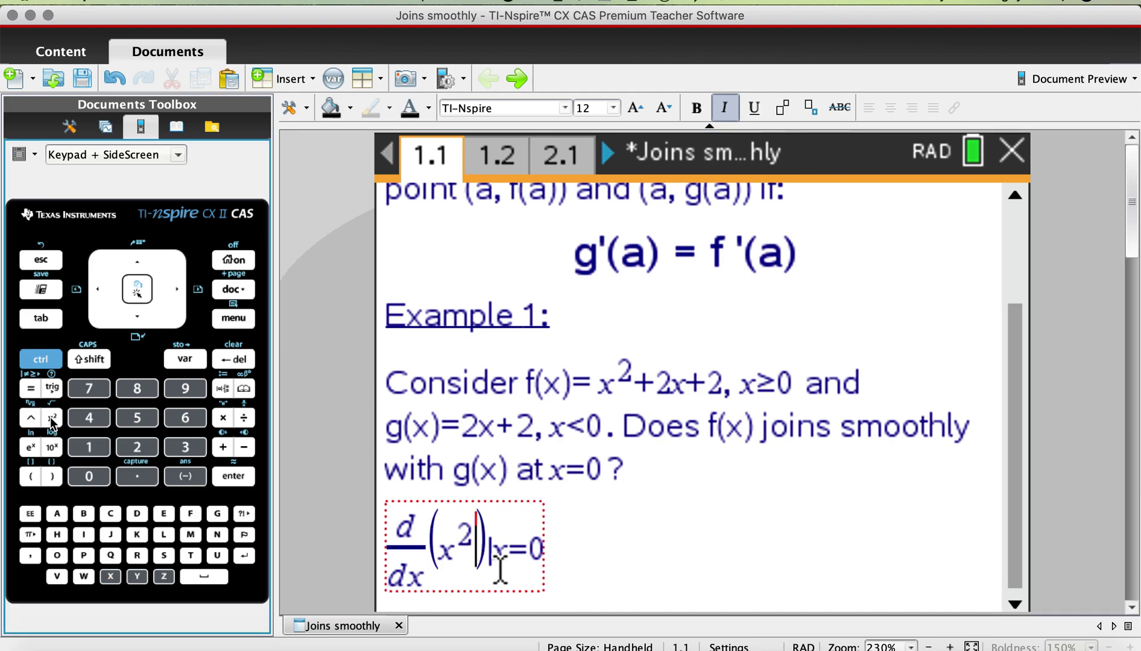
pyautogui.write('+2x')
pyautogui.write('+2')
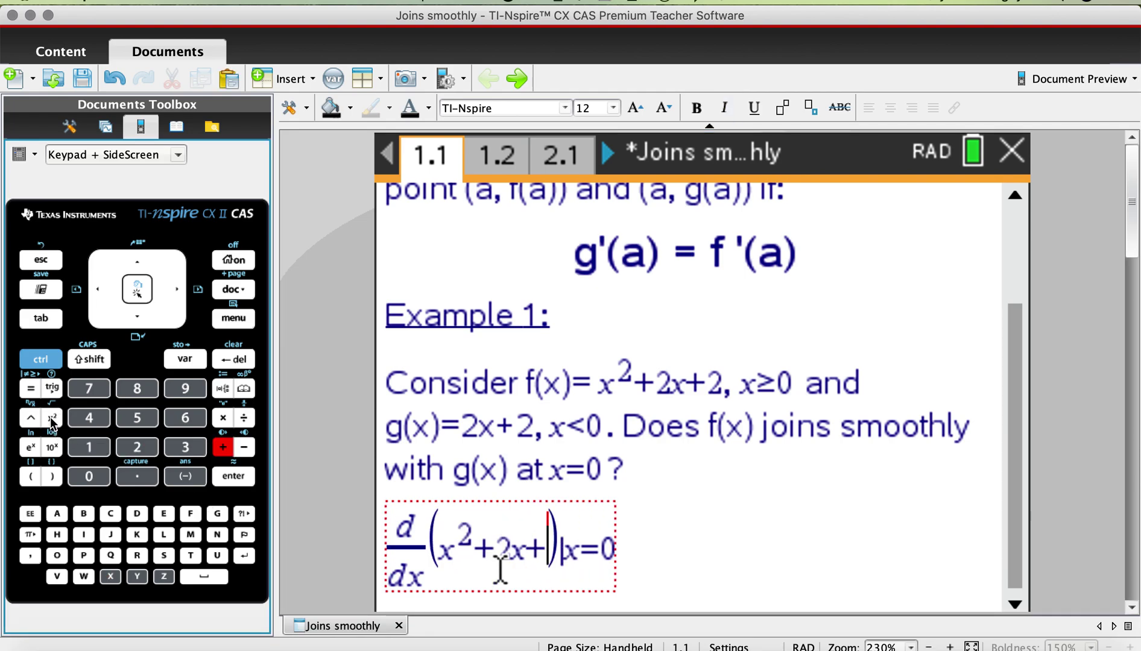
pyautogui.press('Return')
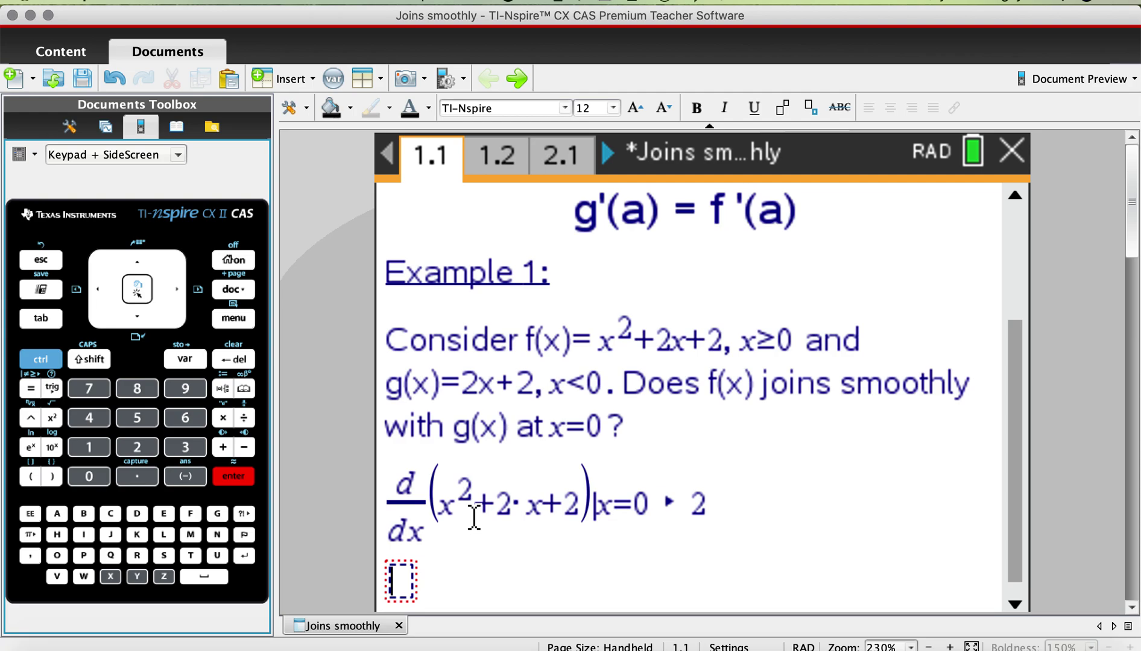
# Evaluate d/dx(2x+2) at x=0 in a new math box under Example 1
pyautogui.hotkey('ctrl', 'm')
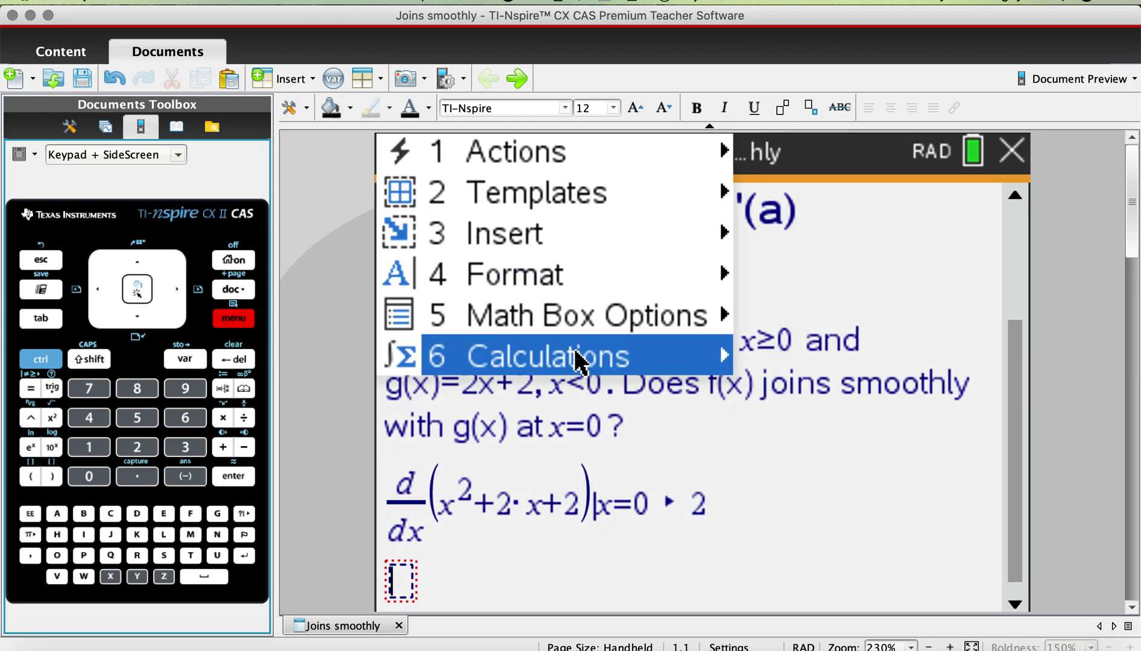
pyautogui.moveTo(578, 360)
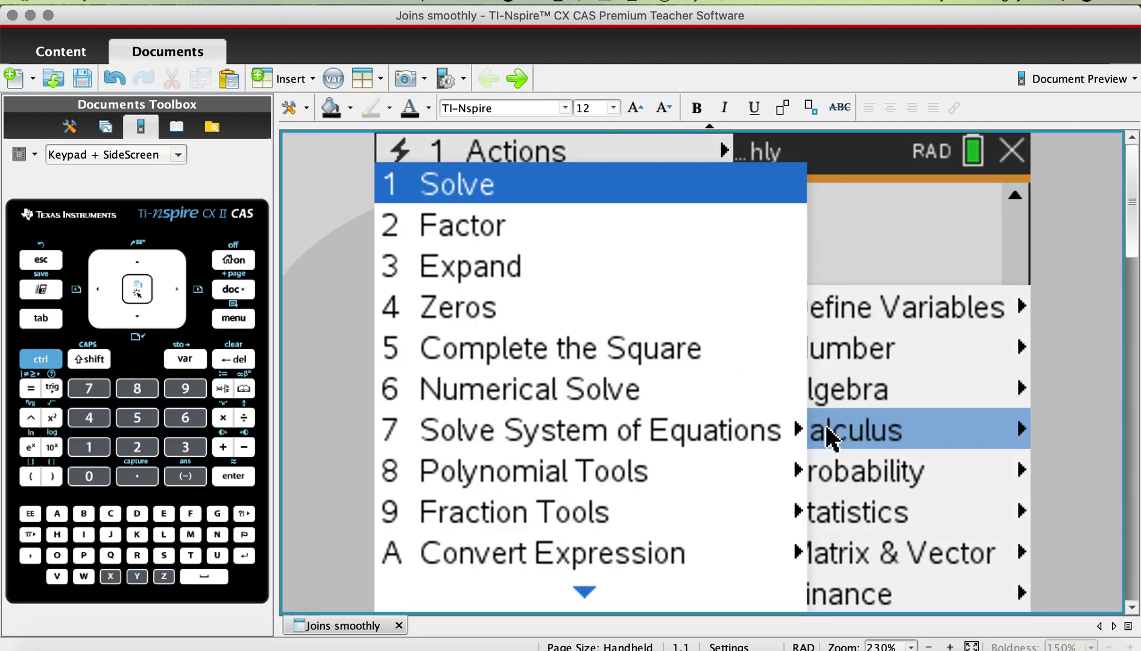
pyautogui.moveTo(829, 436)
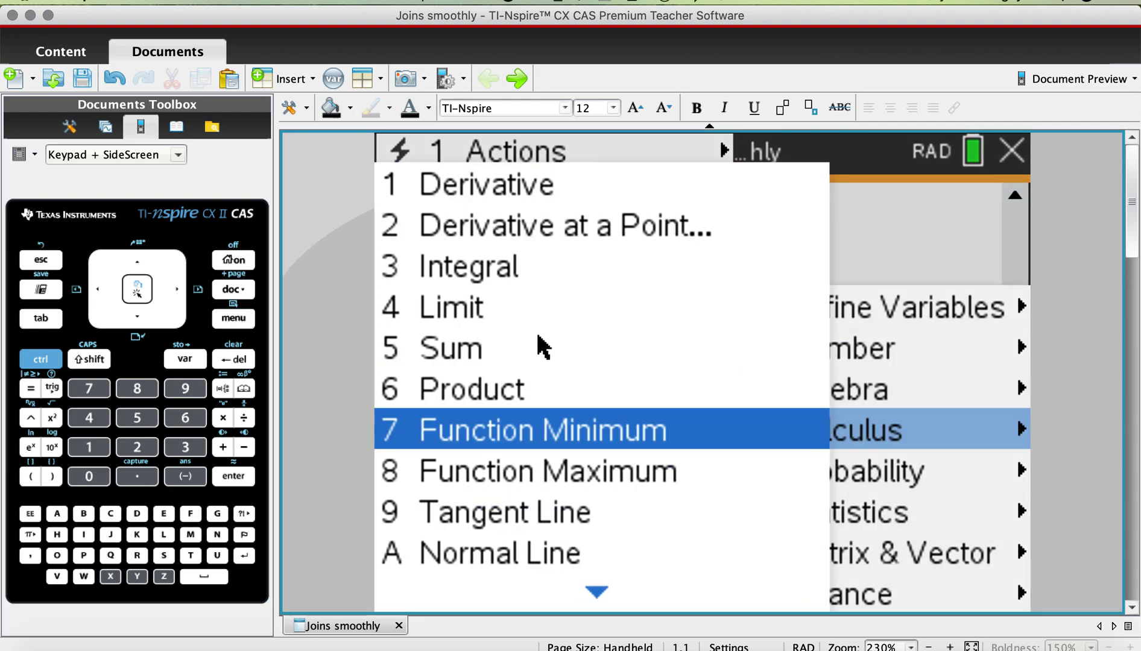
pyautogui.click(591, 226)
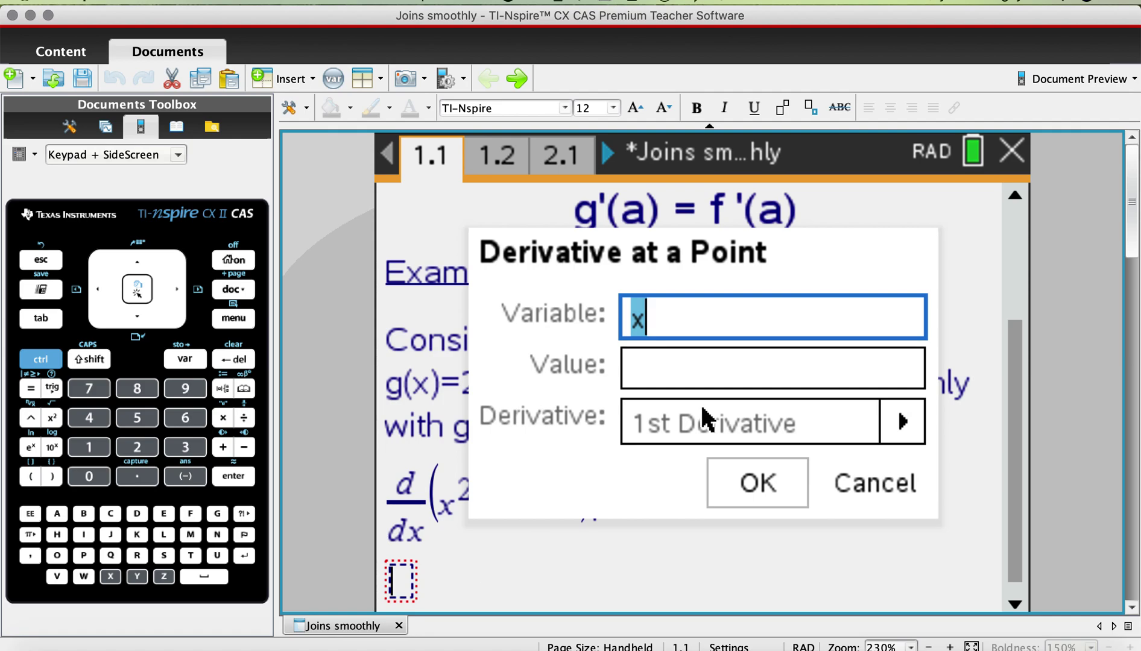
pyautogui.click(690, 371)
pyautogui.write('0')
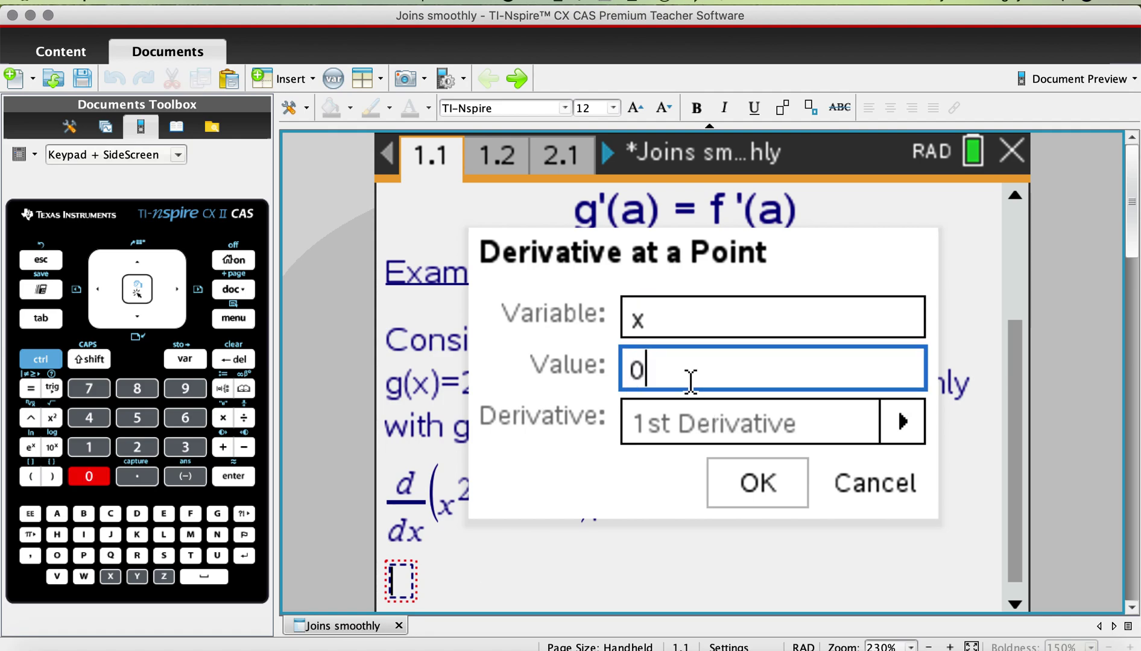
pyautogui.click(748, 483)
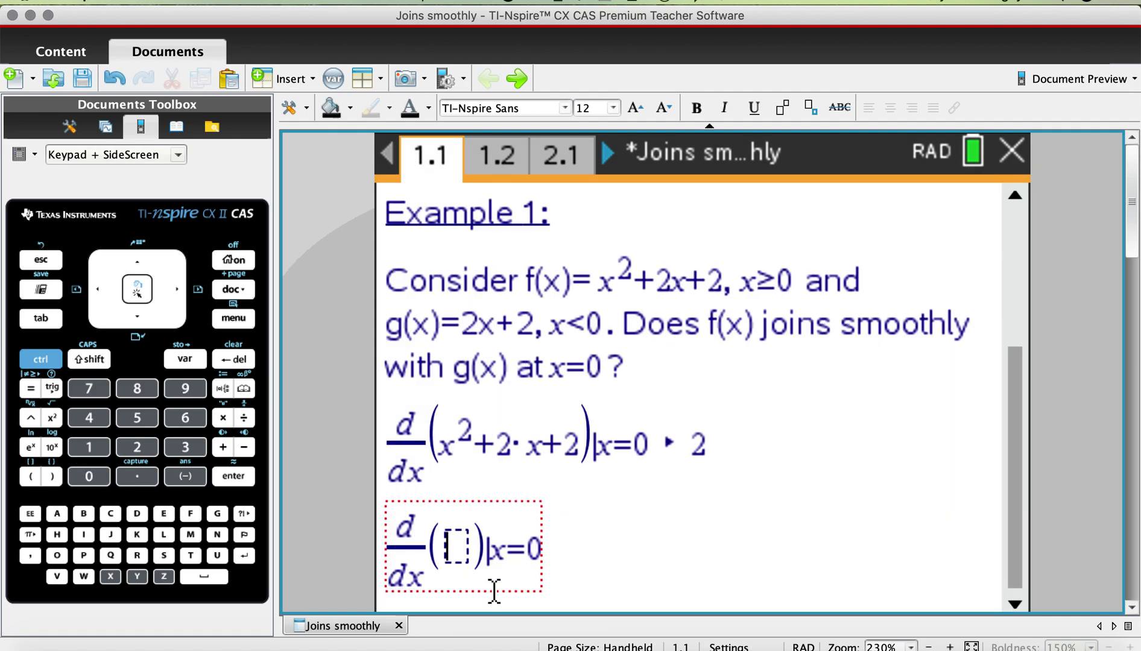
pyautogui.write('2x+2')
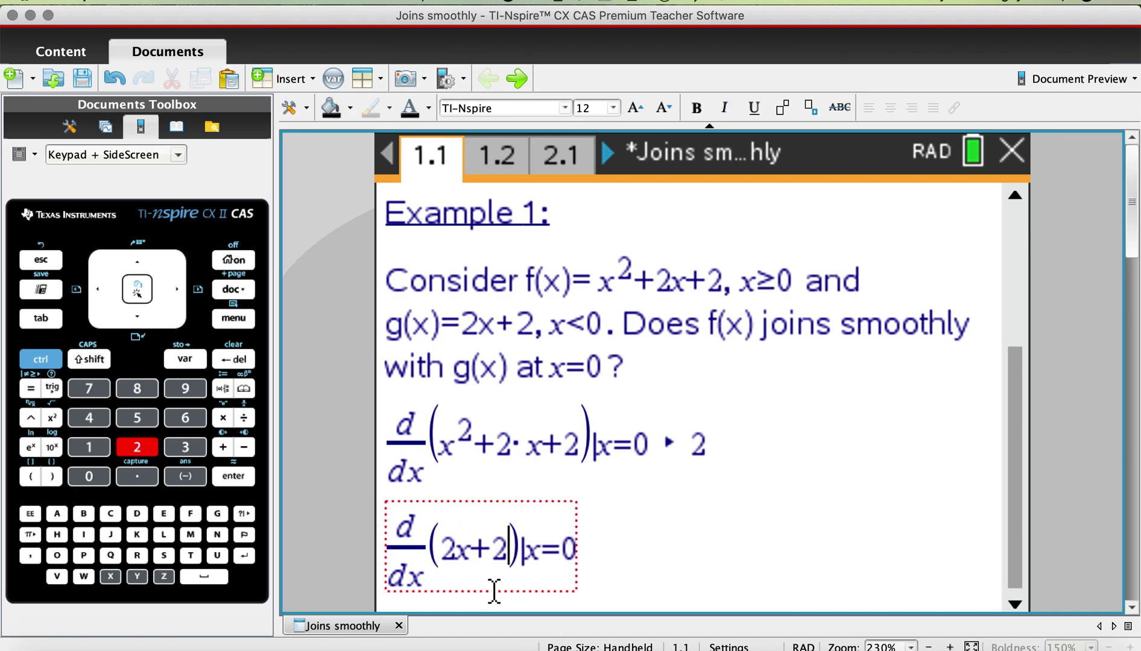
pyautogui.press('Return')
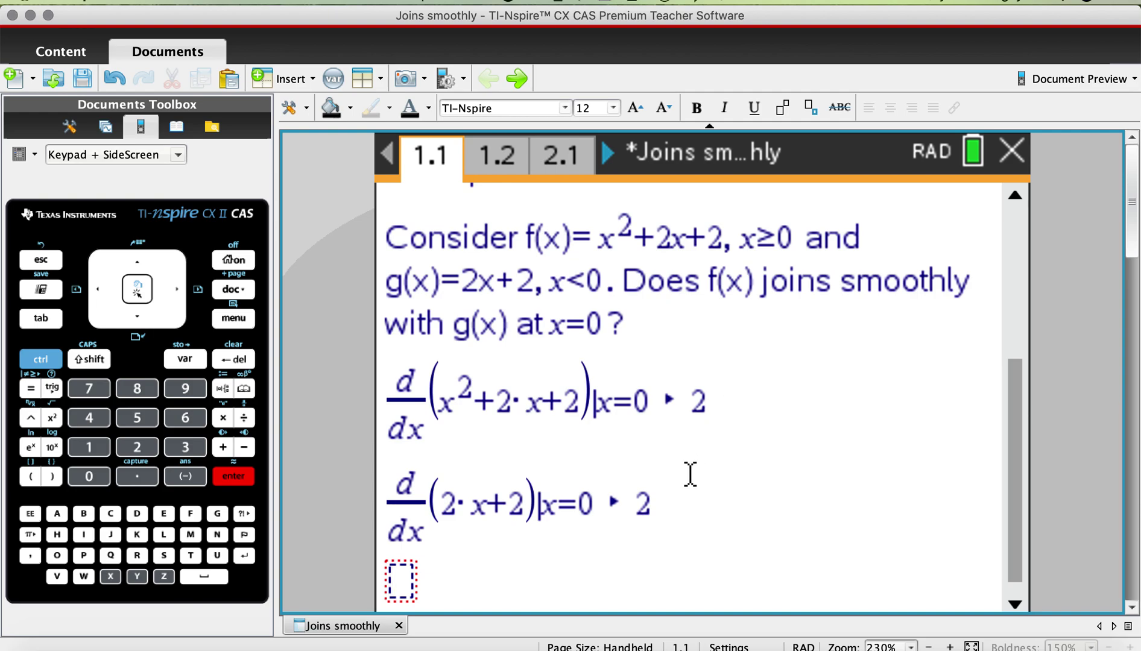
# Write 'f'(0)=g'(0)=2, herce f(x) and g(x) joins smoothly.' and move to page 2.1
pyautogui.write('f')
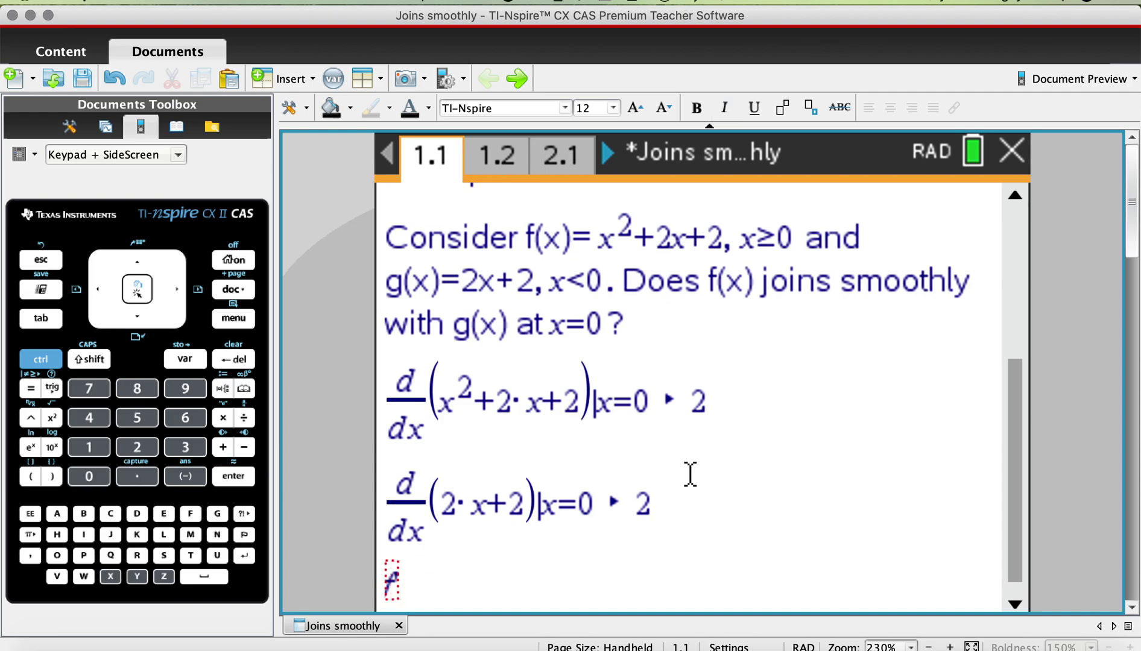
pyautogui.write("'")
pyautogui.write('(0')
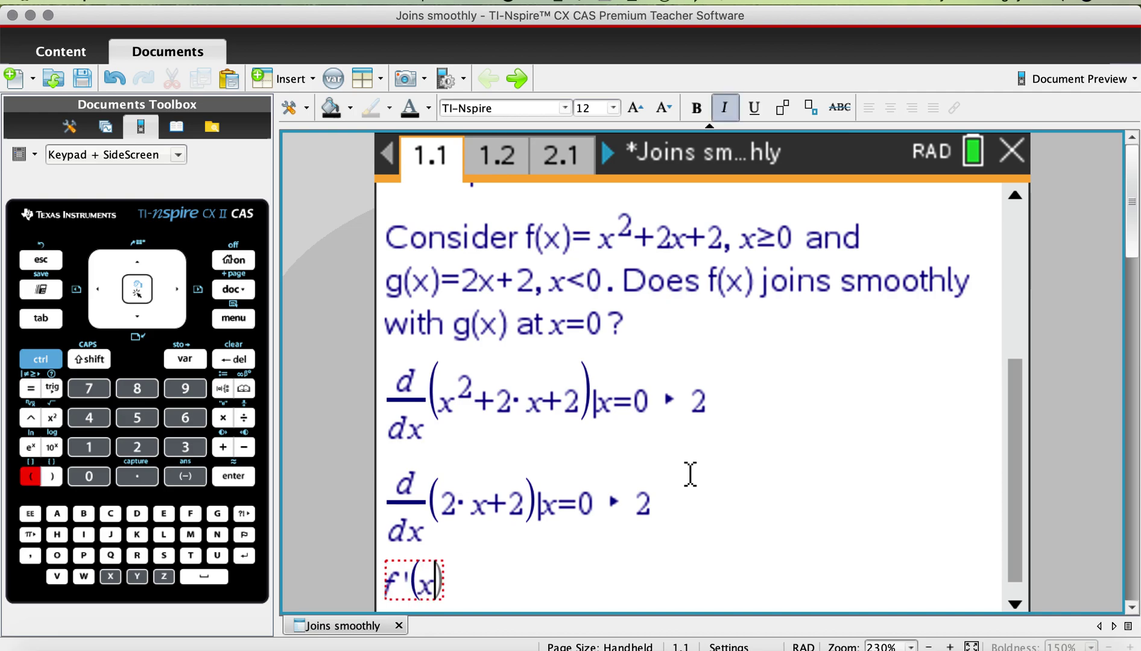
pyautogui.write(')')
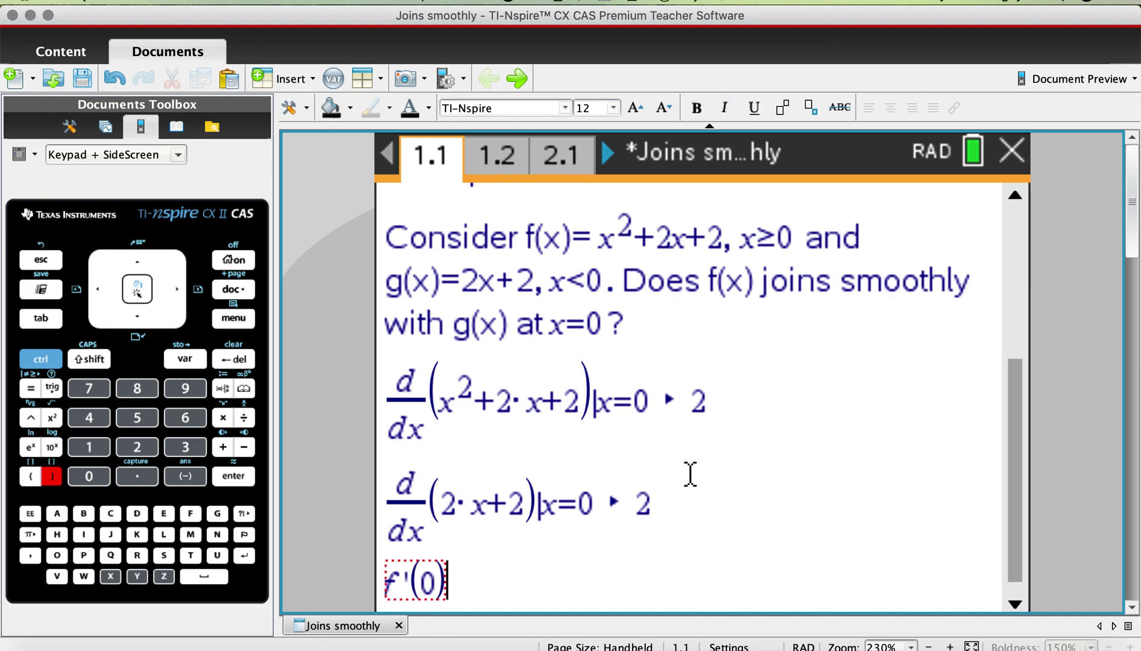
pyautogui.write('=g')
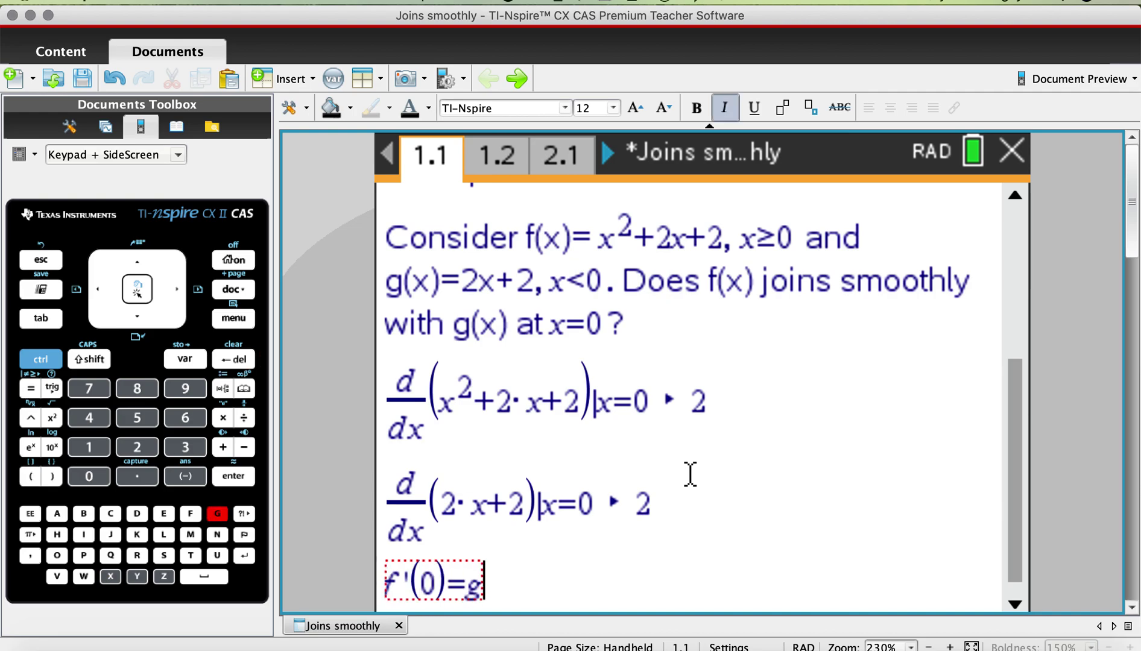
pyautogui.write("'(0)")
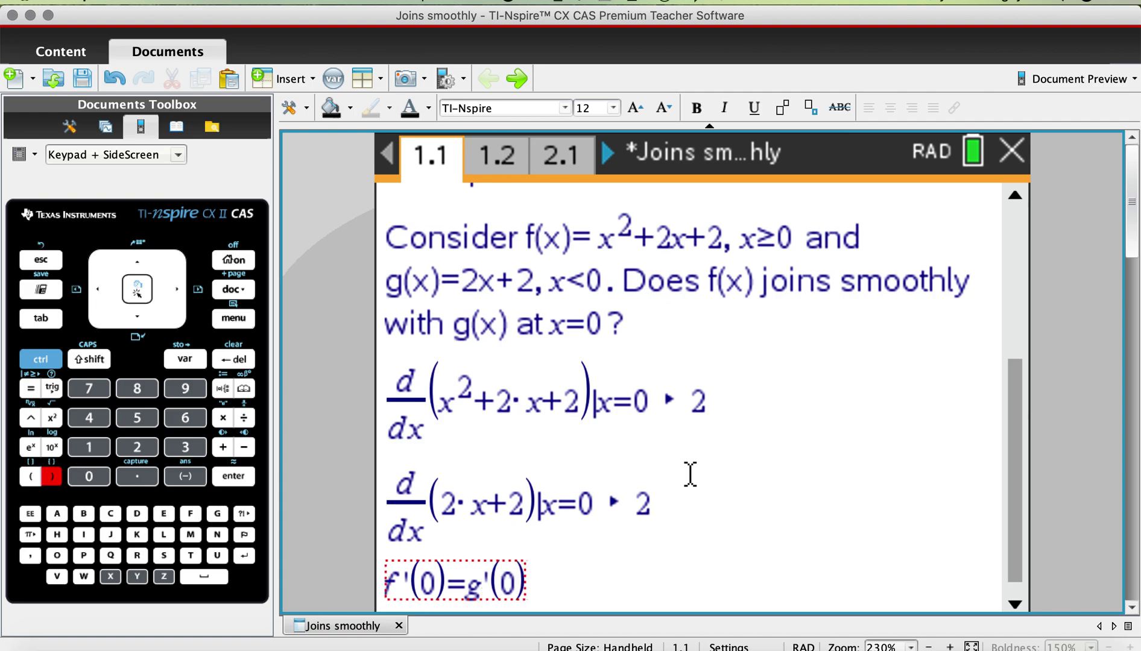
pyautogui.write('=')
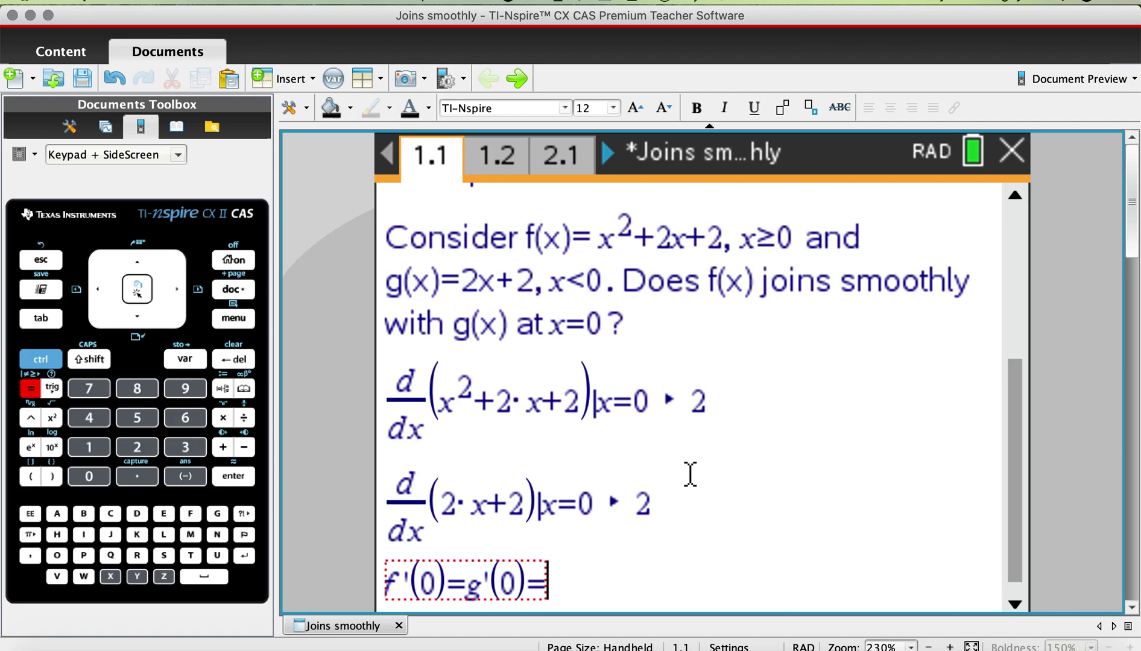
pyautogui.write('2')
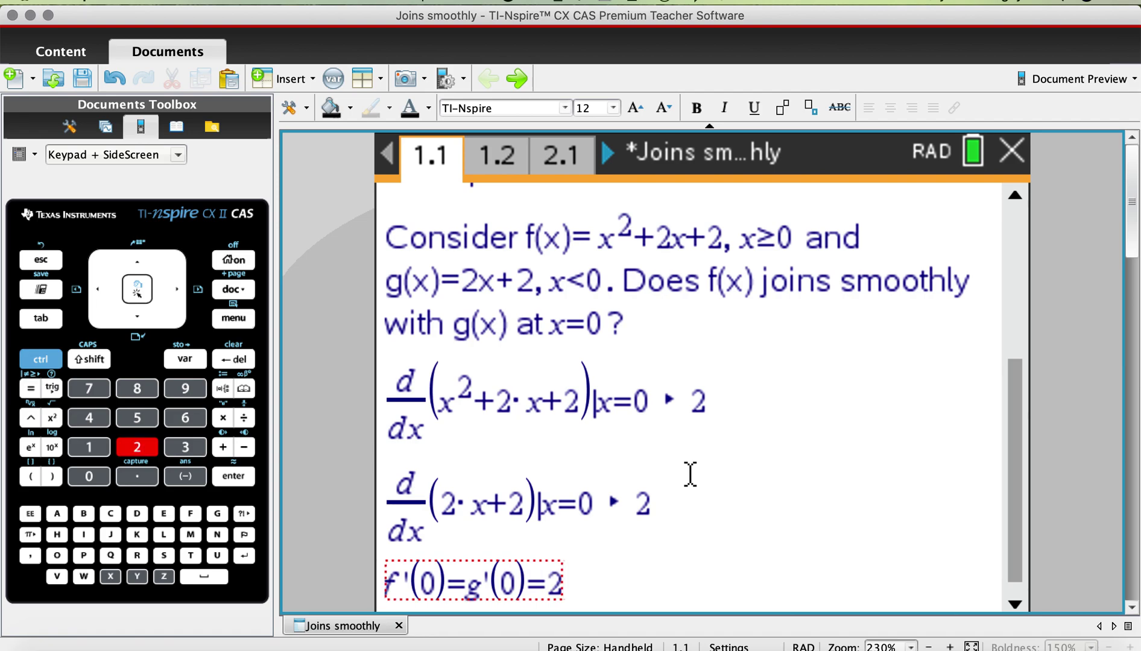
pyautogui.press('Return')
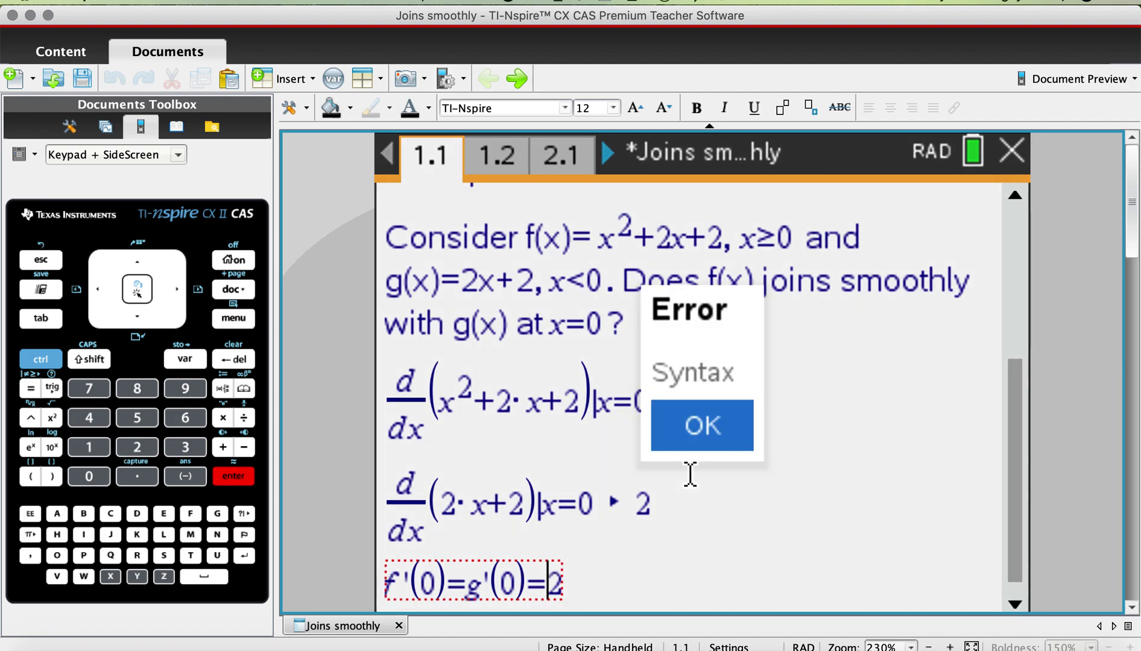
pyautogui.click(713, 427)
pyautogui.click(568, 579)
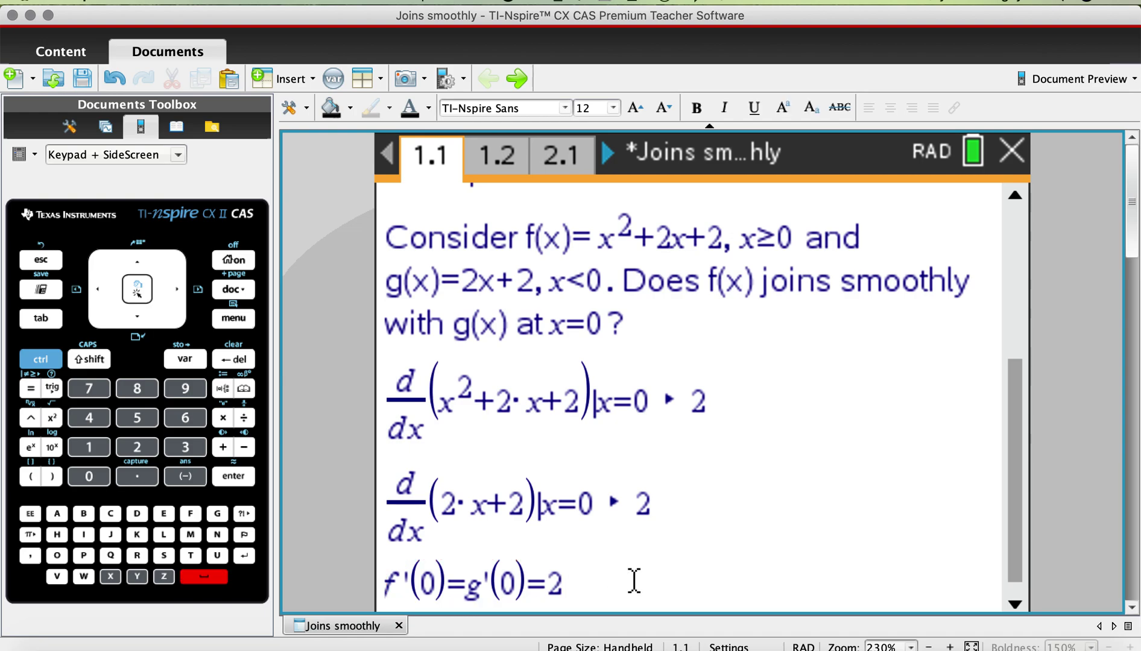
pyautogui.press('BackSpace')
pyautogui.write(', he')
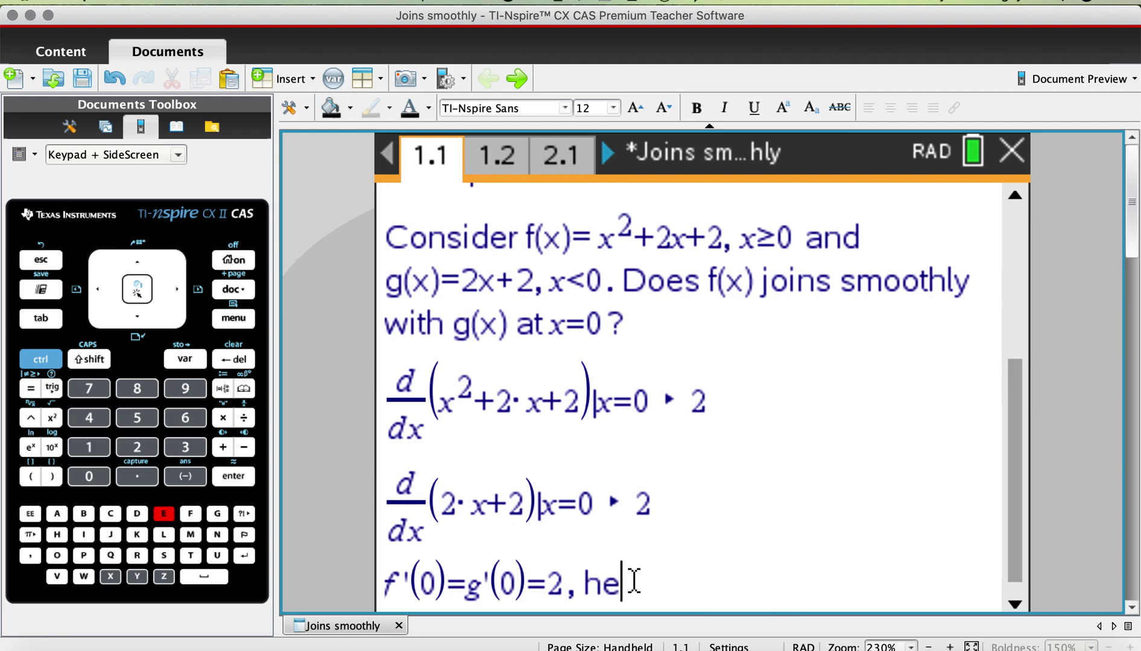
pyautogui.write('rce ')
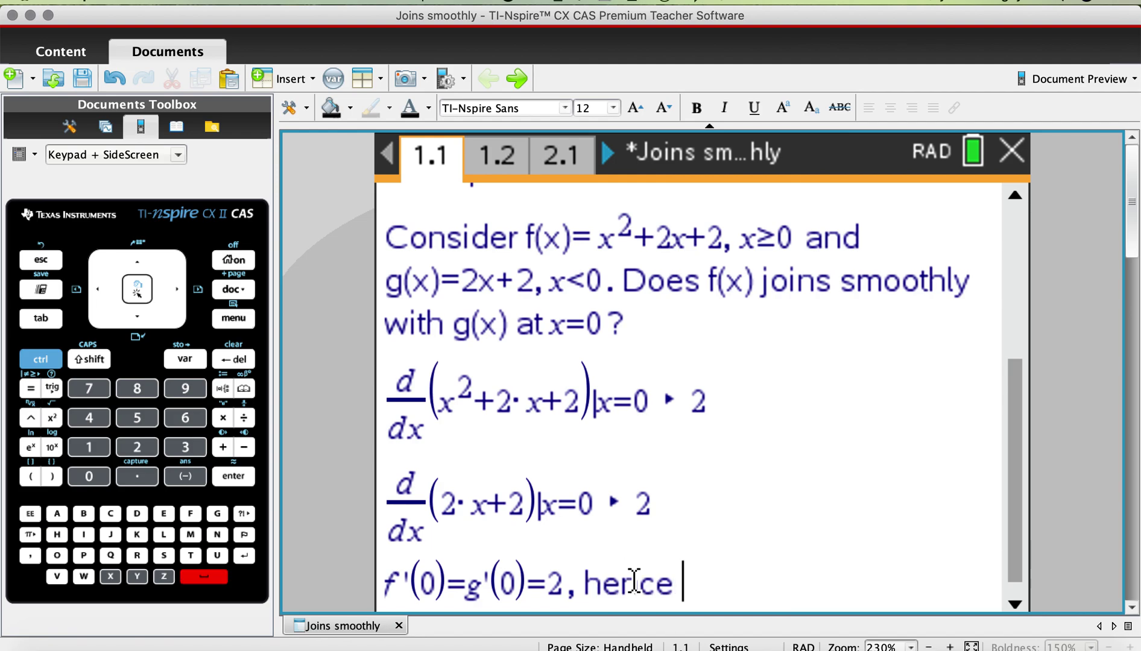
pyautogui.write('f(x) ')
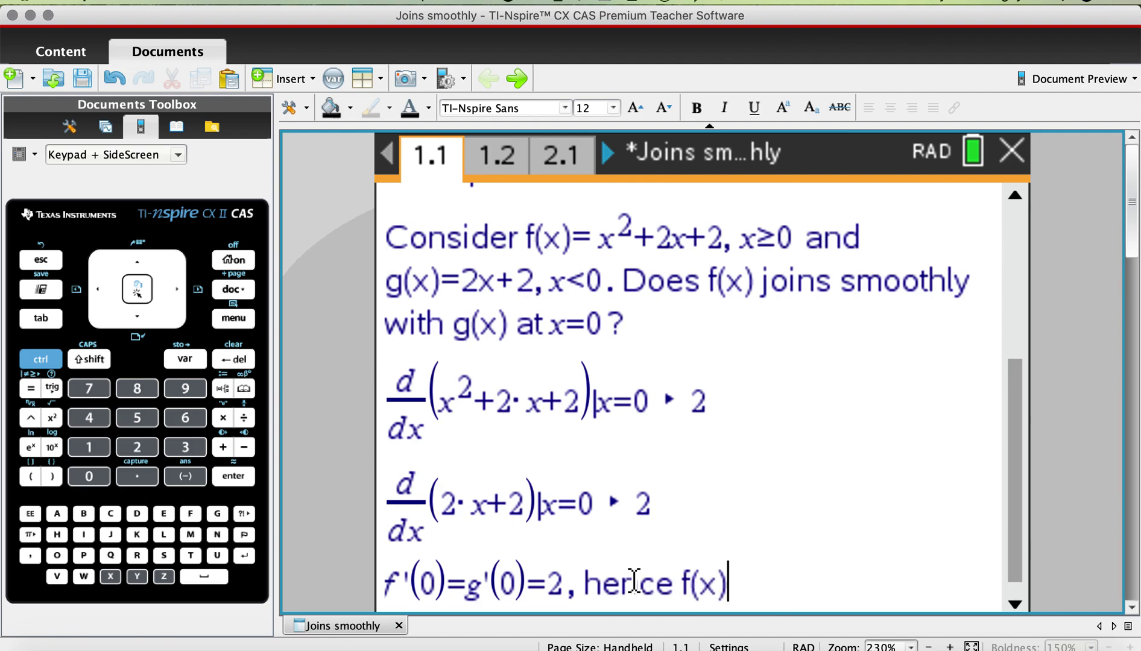
pyautogui.write('and g(')
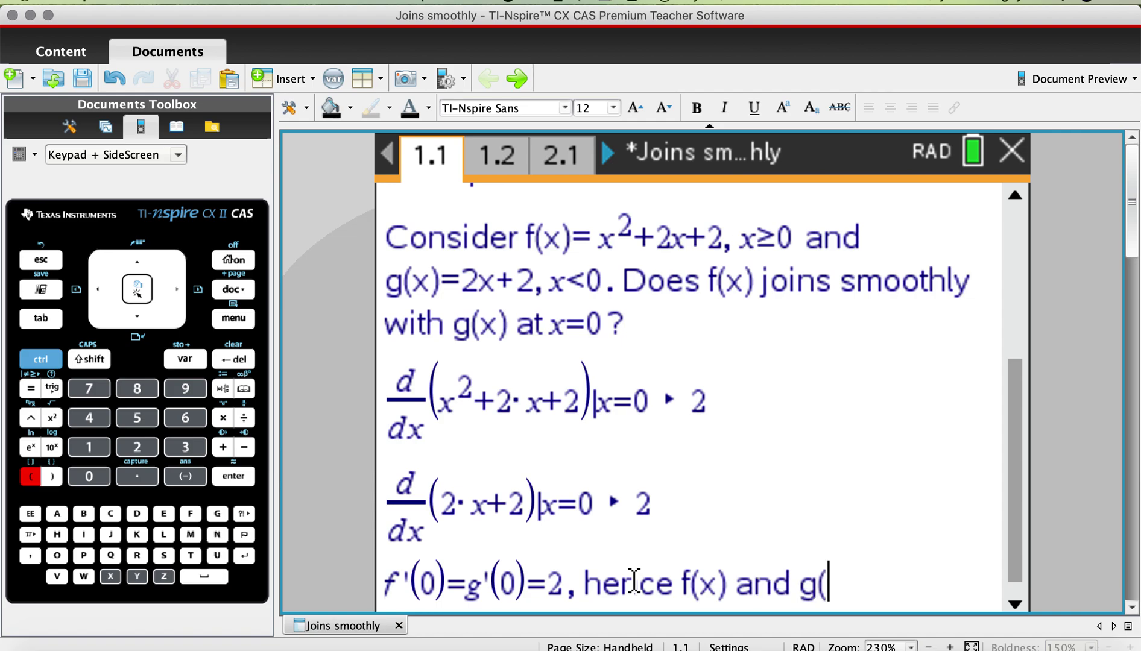
pyautogui.write('x) ')
pyautogui.write('jo')
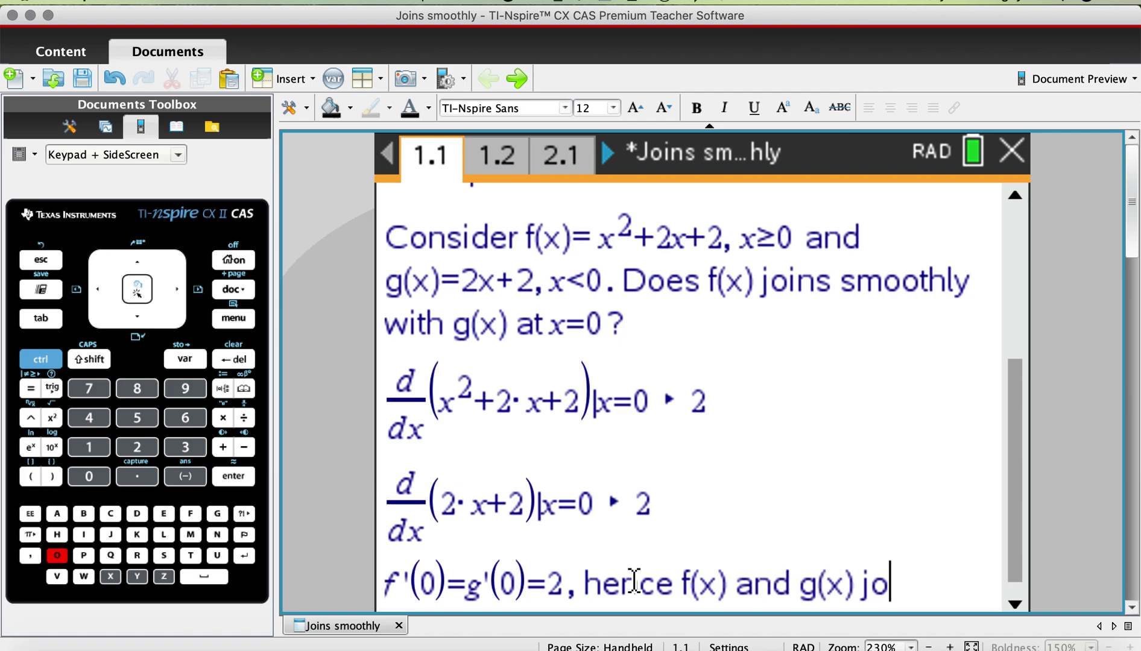
pyautogui.write('ins smoothl')
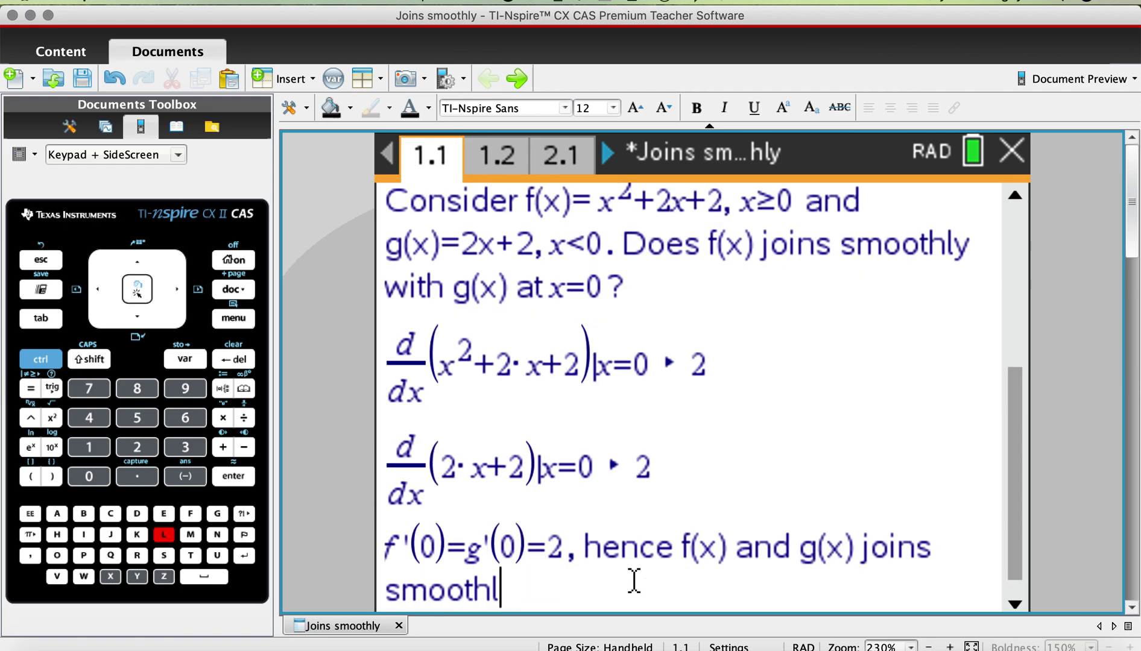
pyautogui.write('y')
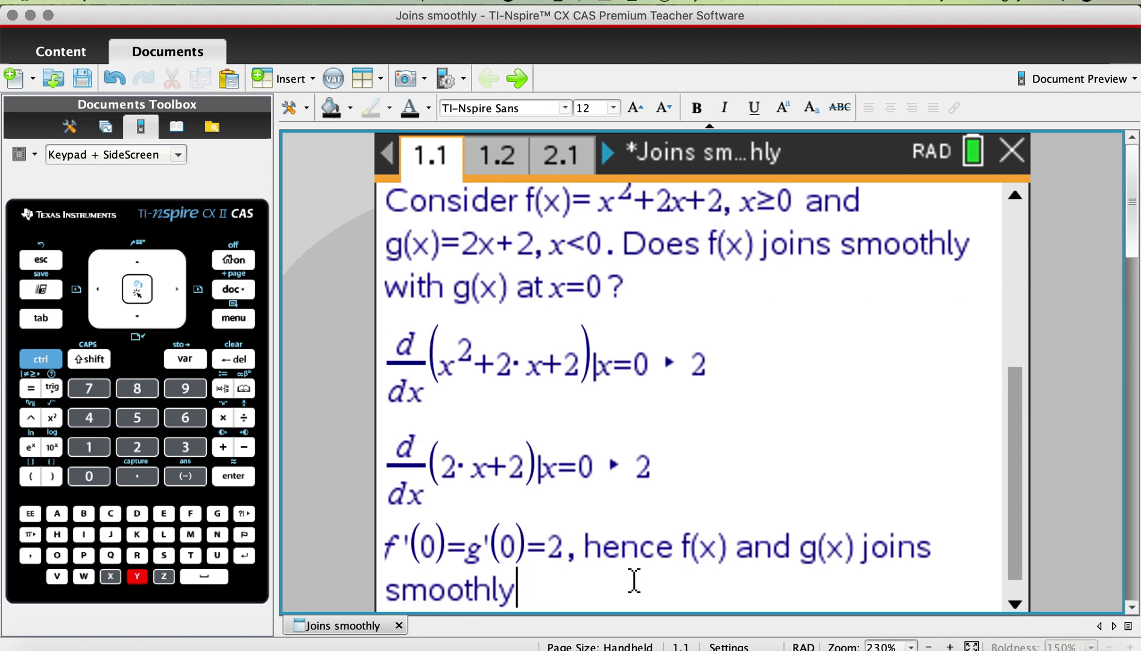
pyautogui.write('.')
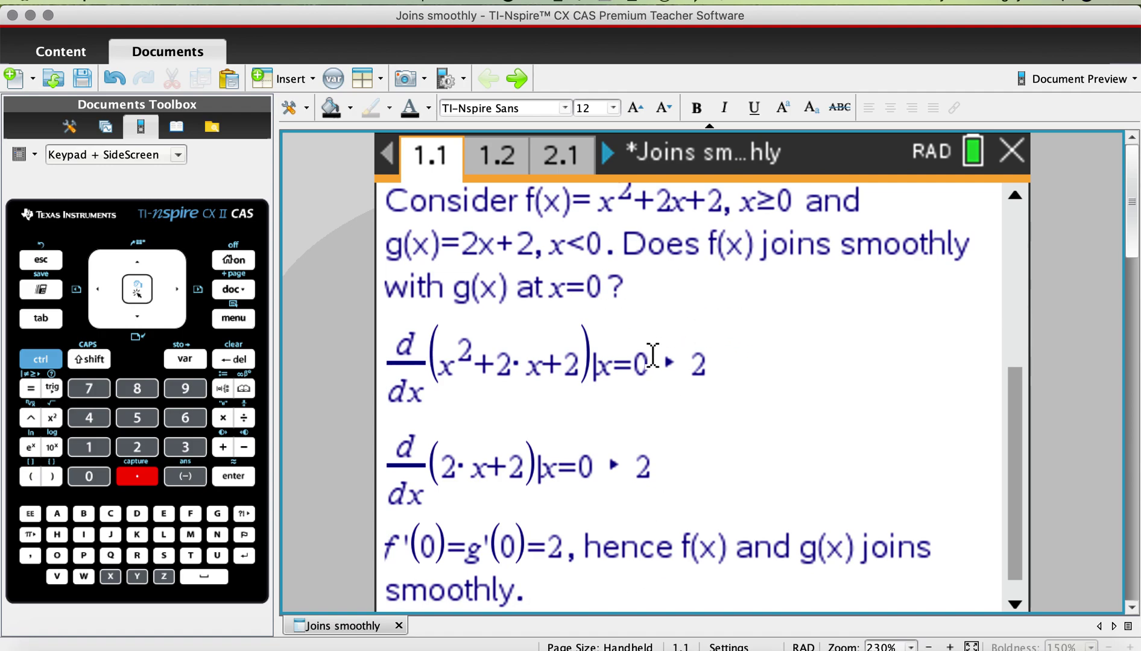
pyautogui.click(554, 160)
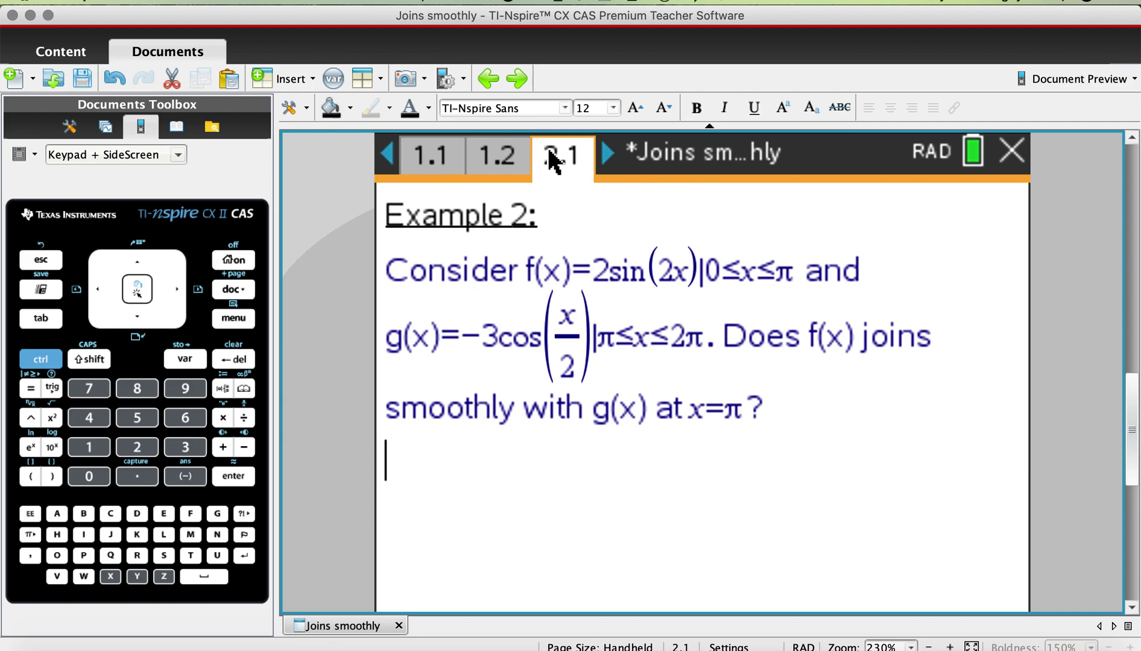
# On page 2.2, review the f1=2sin(2x) and f2=−3cos(x/2) definitions, then close the entry line
pyautogui.click(608, 154)
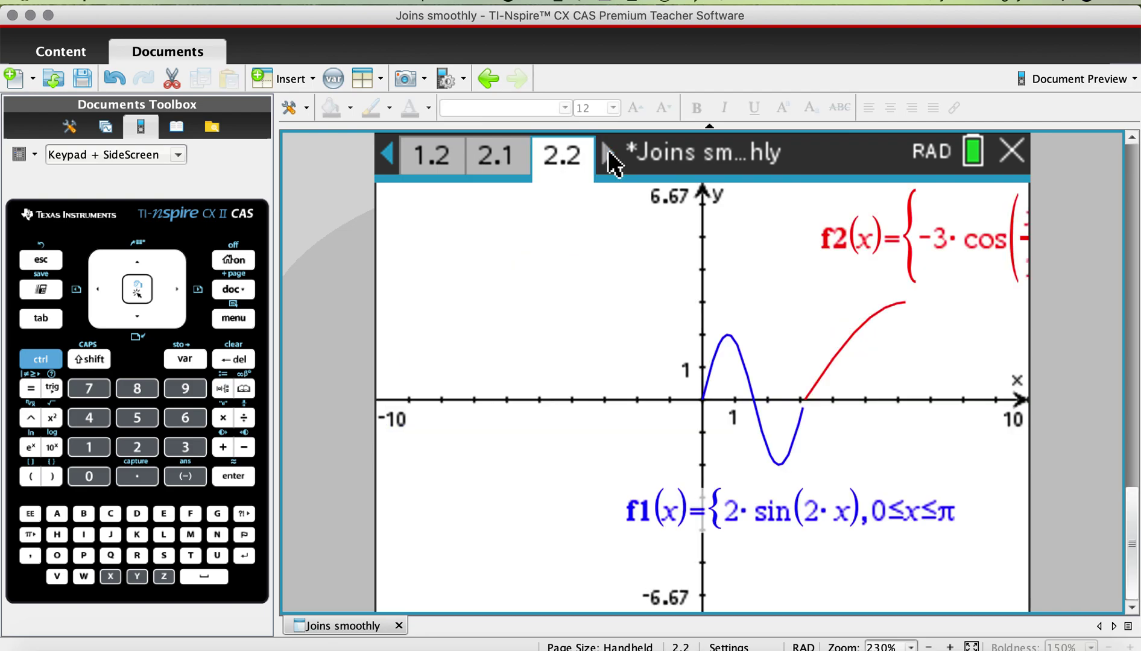
pyautogui.click(52, 317)
pyautogui.click(137, 259)
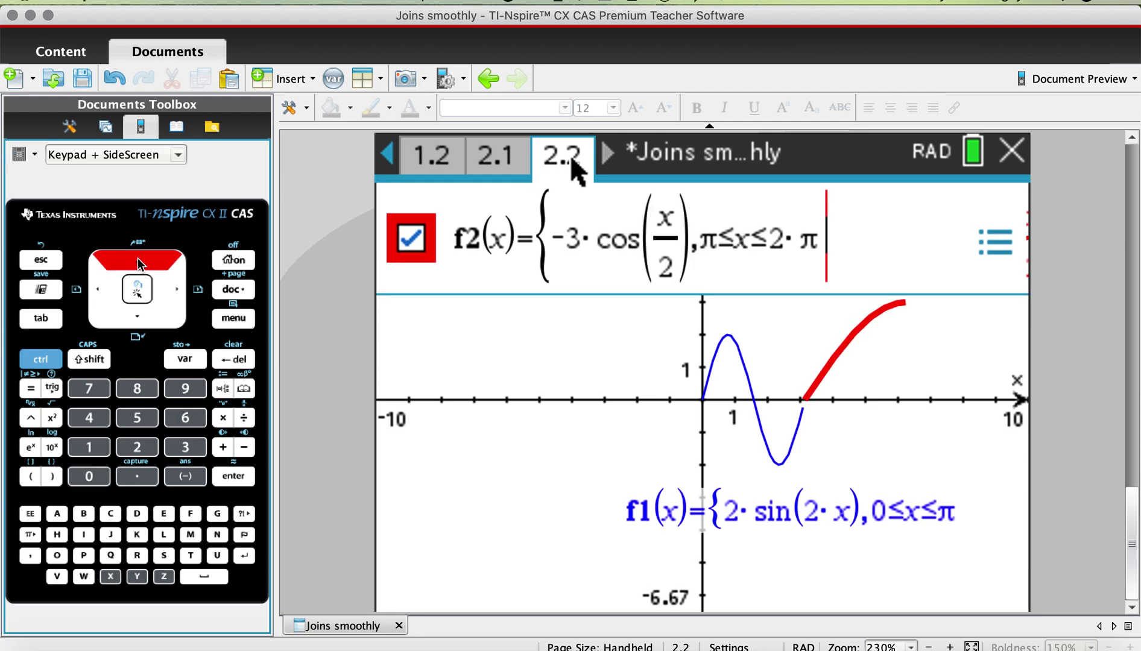
pyautogui.click(138, 259)
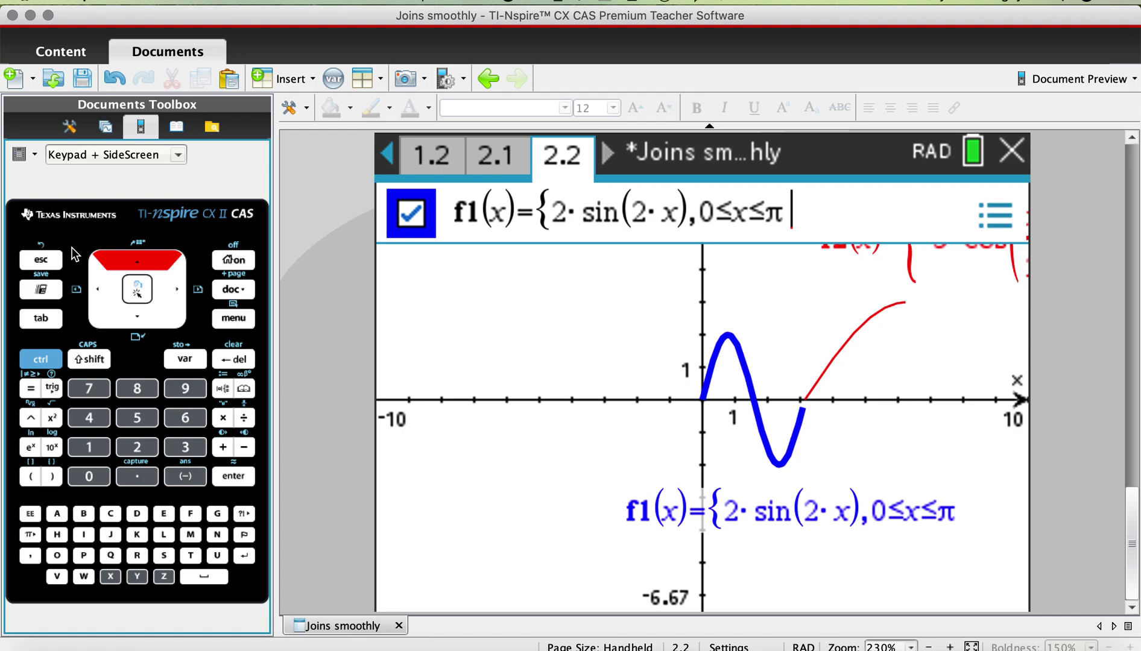
pyautogui.click(141, 324)
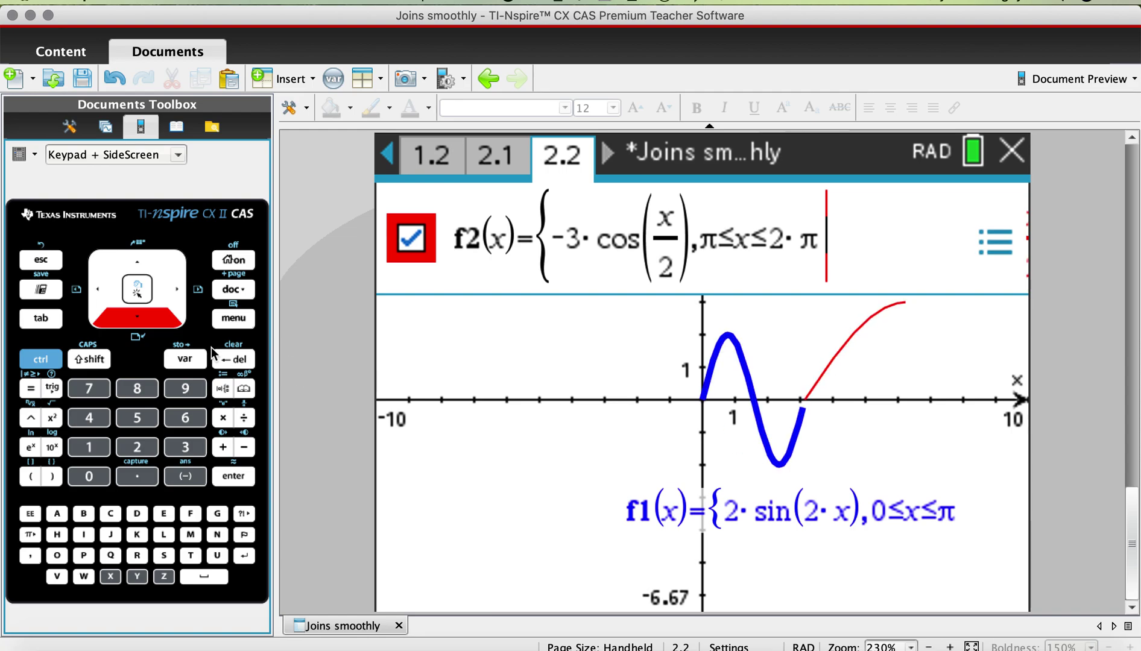
pyautogui.click(496, 158)
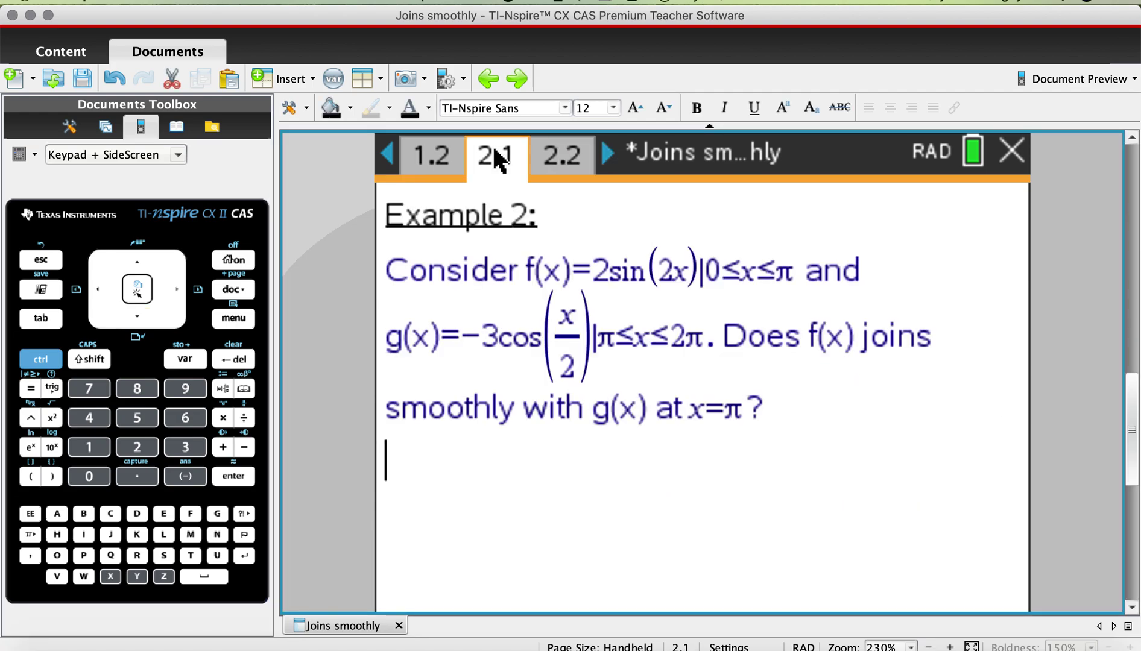
pyautogui.click(571, 158)
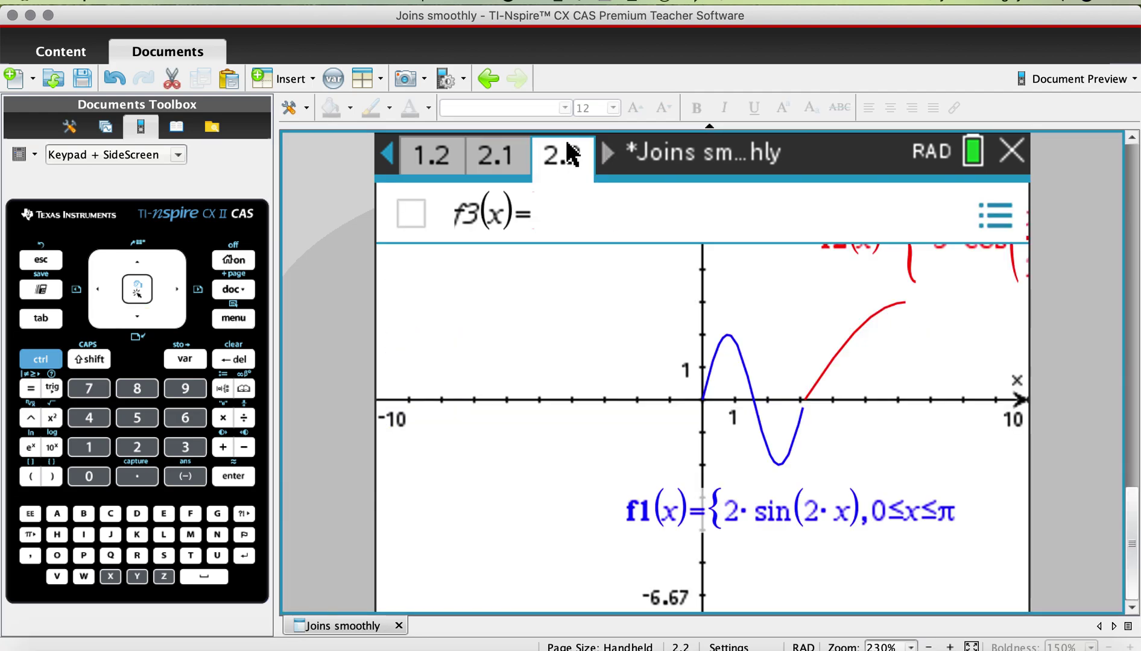
pyautogui.click(737, 425)
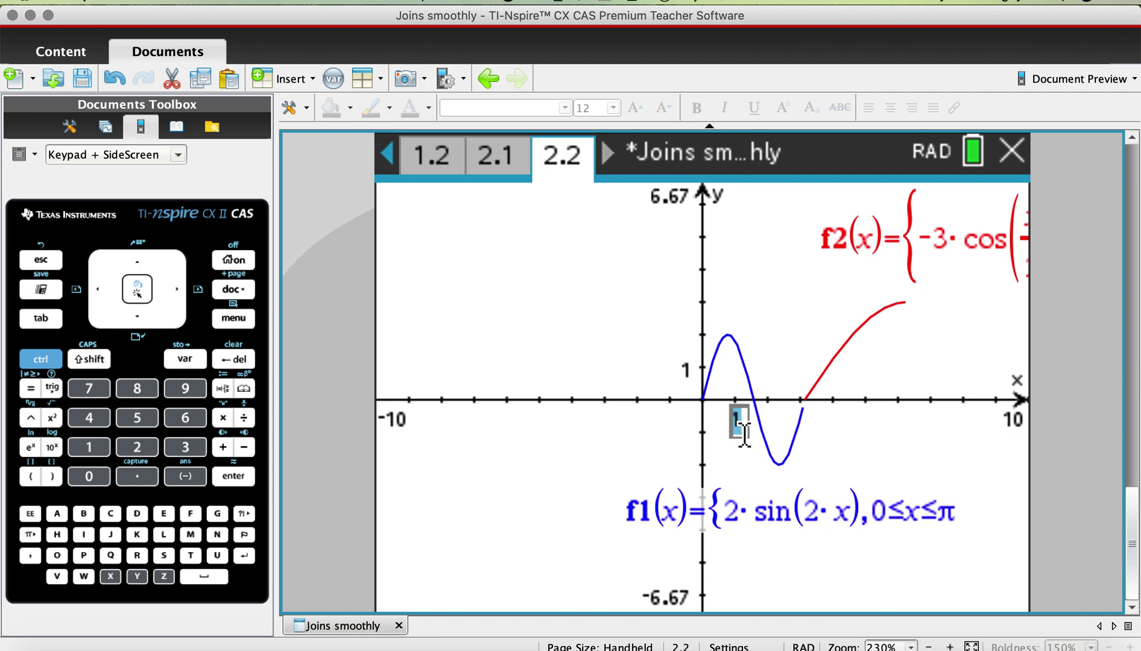
# Relabel the x-axis tick under the blue curve's first peak as π/4
pyautogui.press('BackSpace')
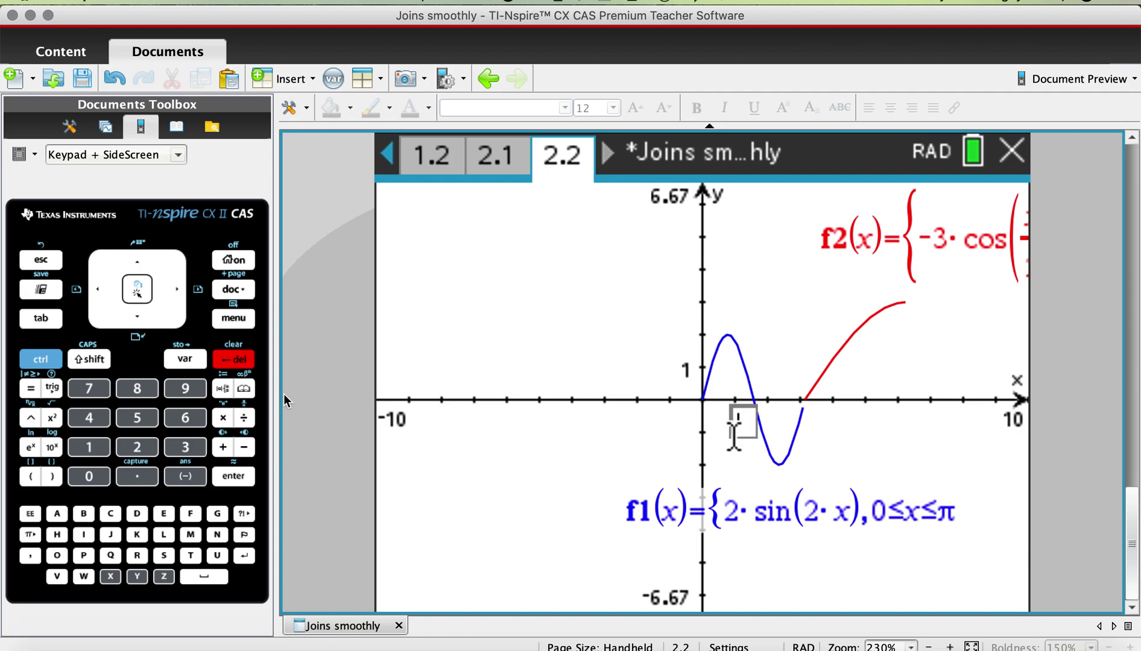
pyautogui.click(55, 361)
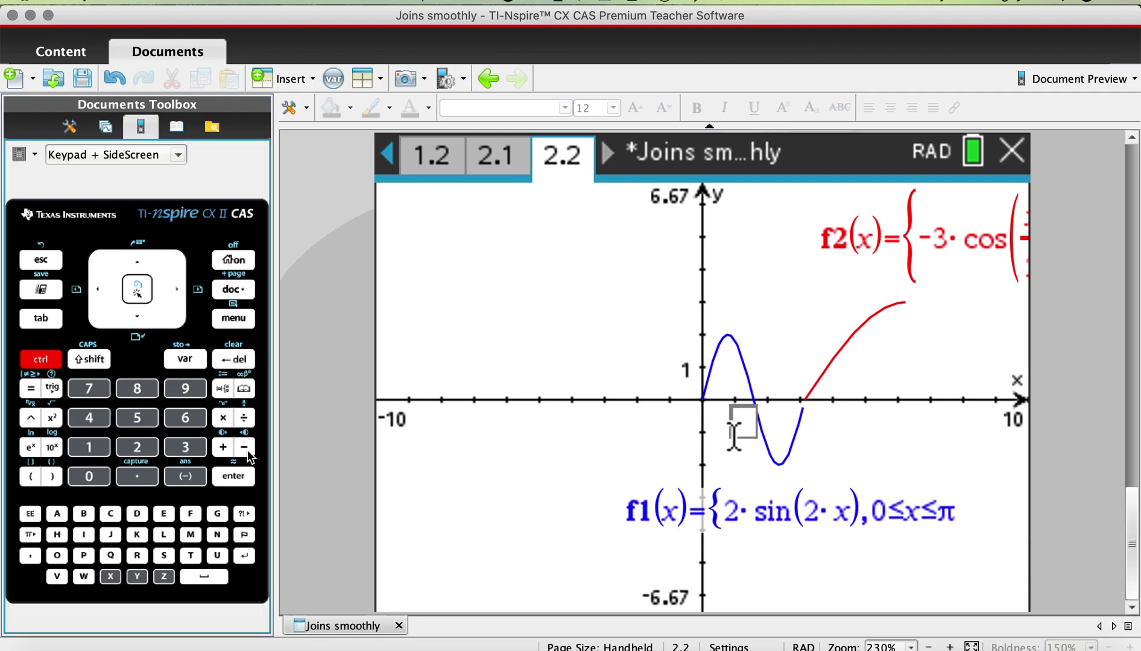
pyautogui.click(244, 418)
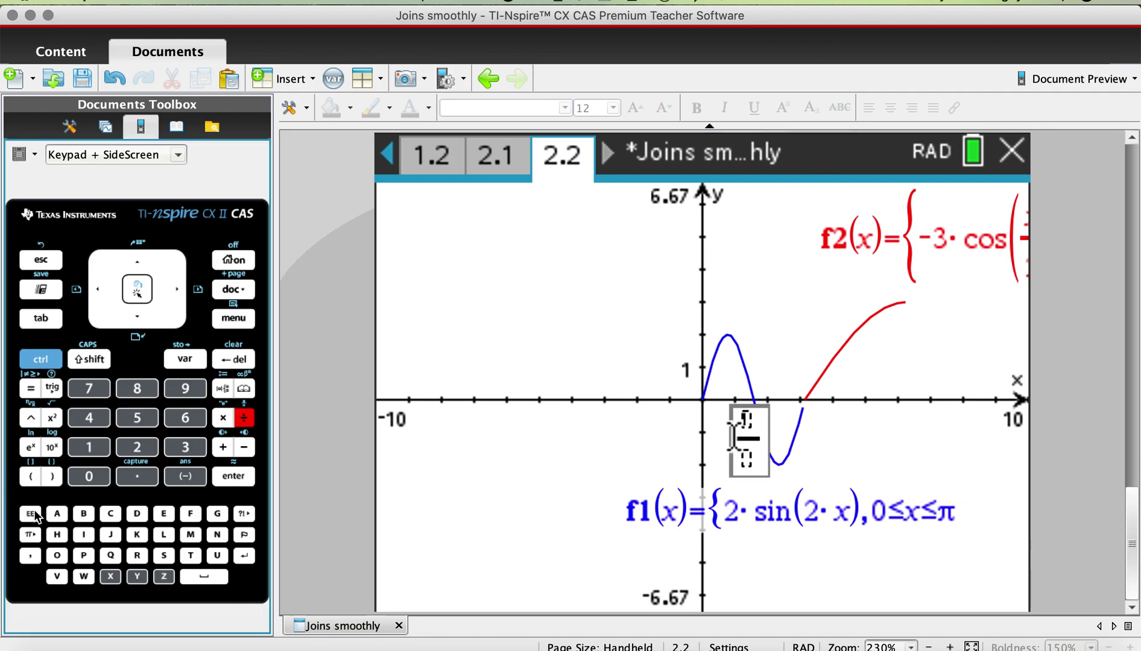
pyautogui.click(30, 535)
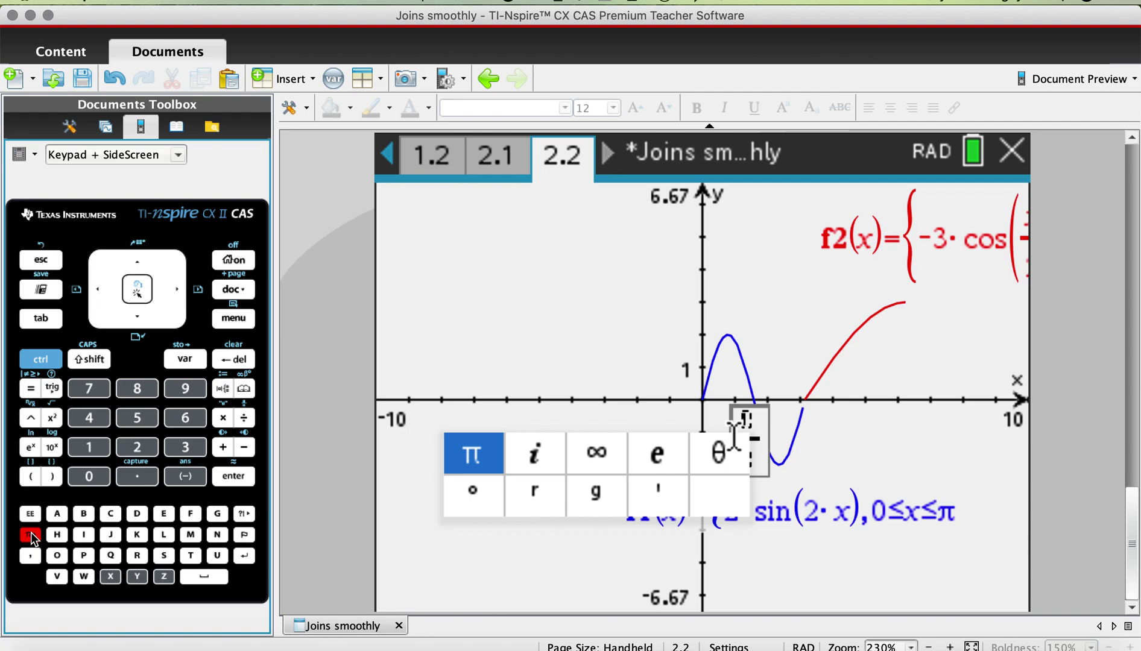
pyautogui.press('Return')
pyautogui.press('Tab')
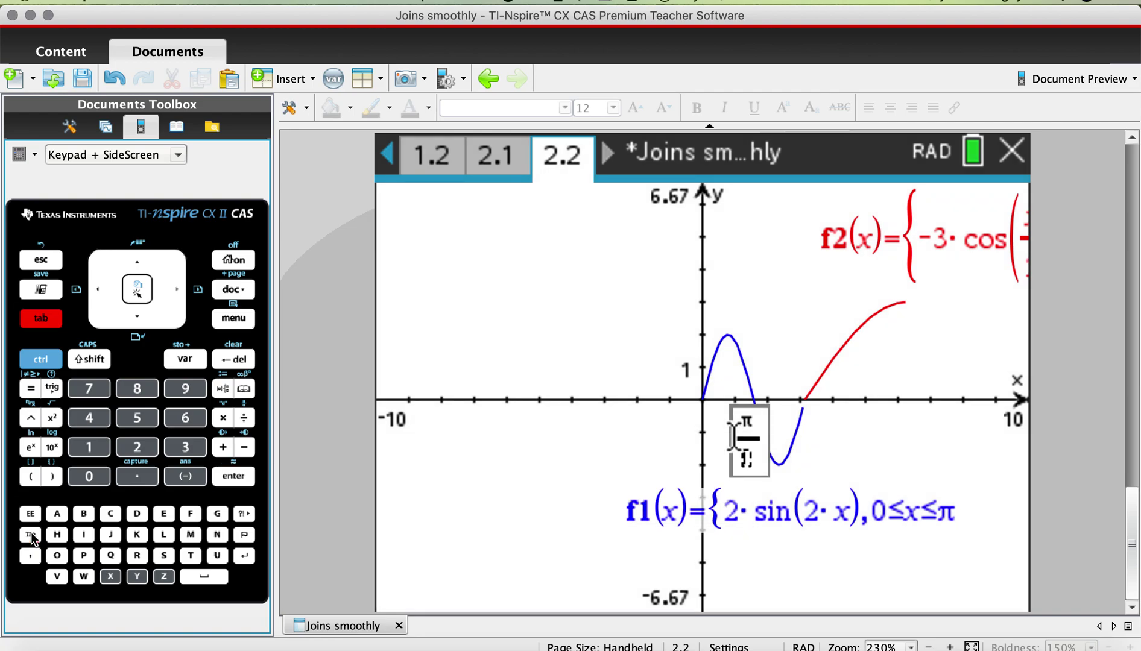
pyautogui.write('4')
pyautogui.press('Return')
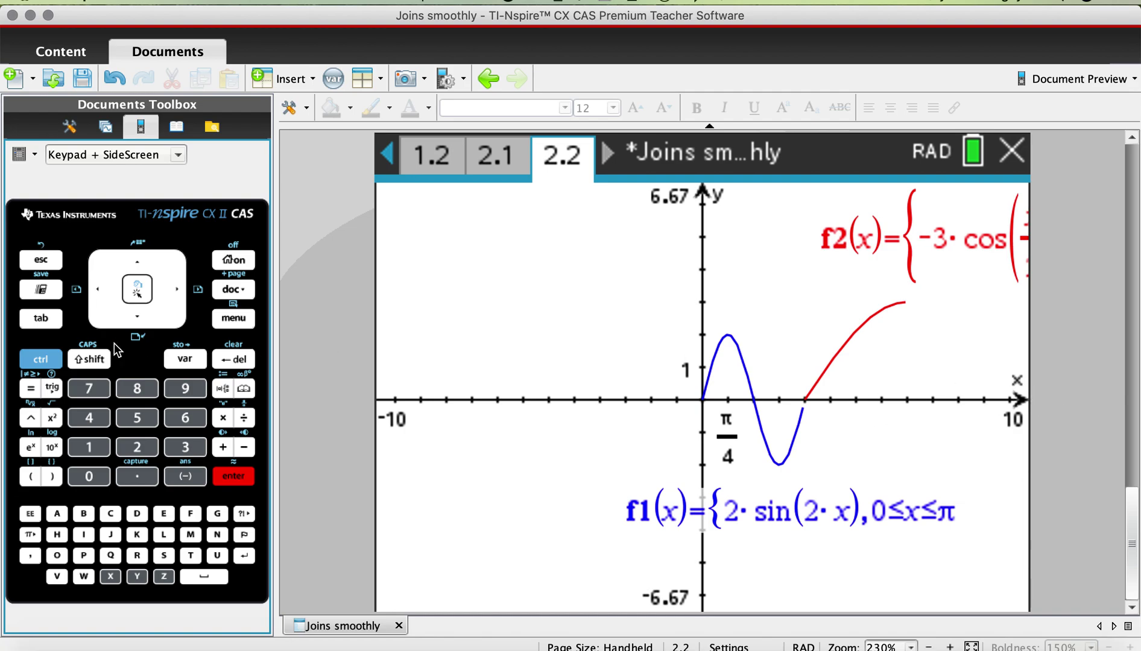
# Graph f3(x)=d/dx(f1(x)) on page 2.2
pyautogui.click(37, 321)
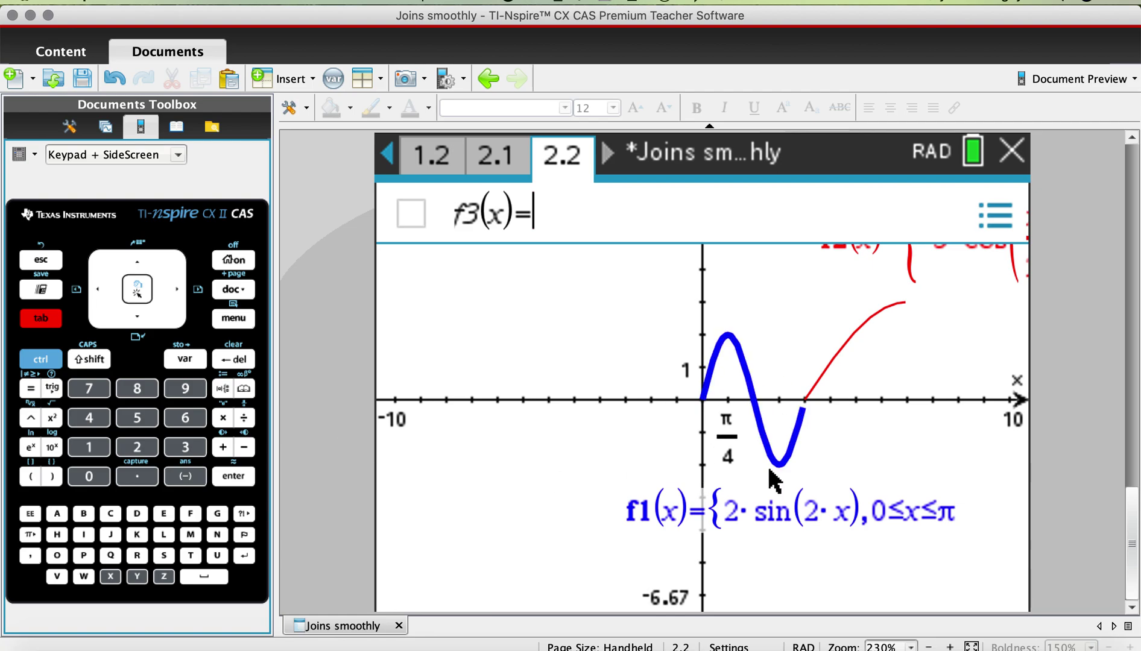
pyautogui.click(90, 360)
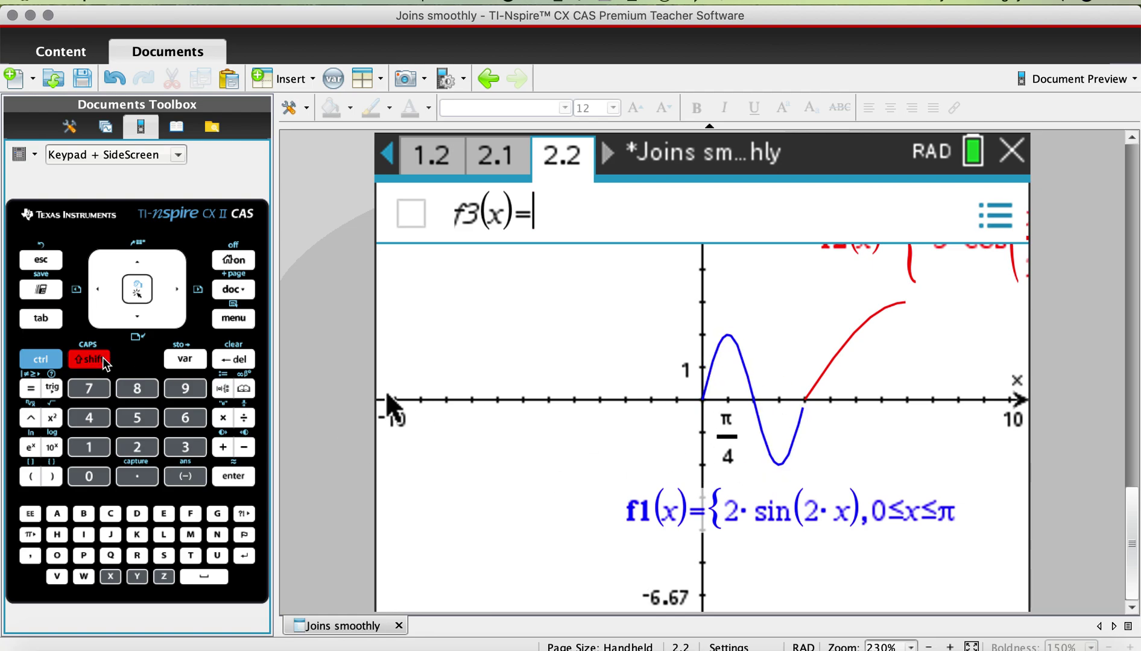
pyautogui.click(244, 448)
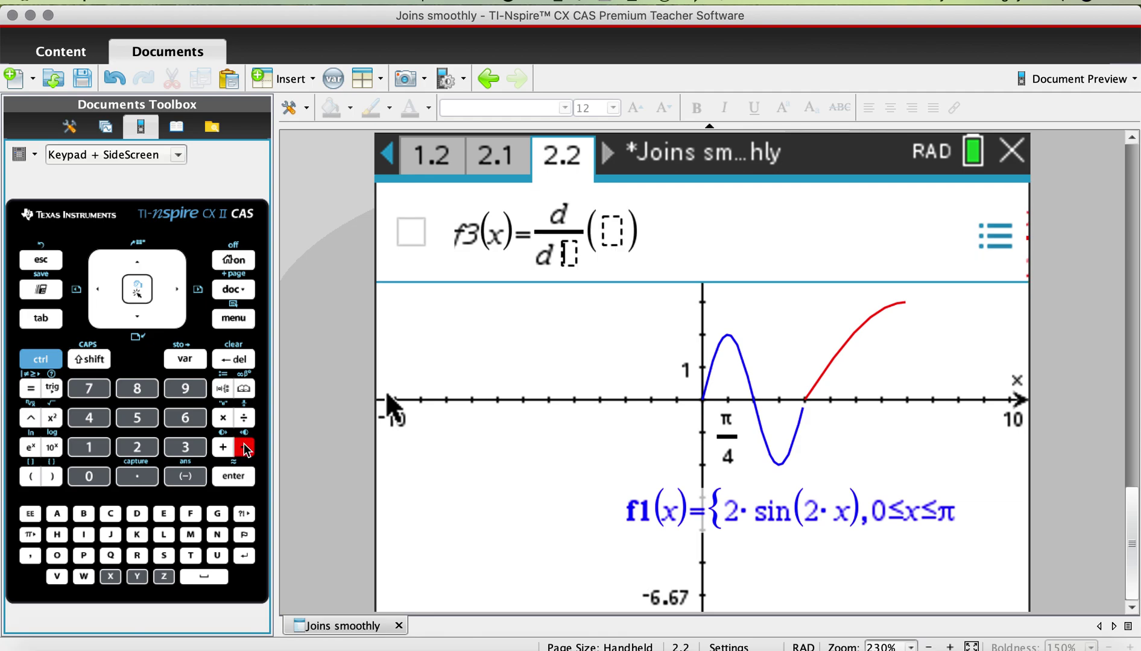
pyautogui.write('x')
pyautogui.press('Tab')
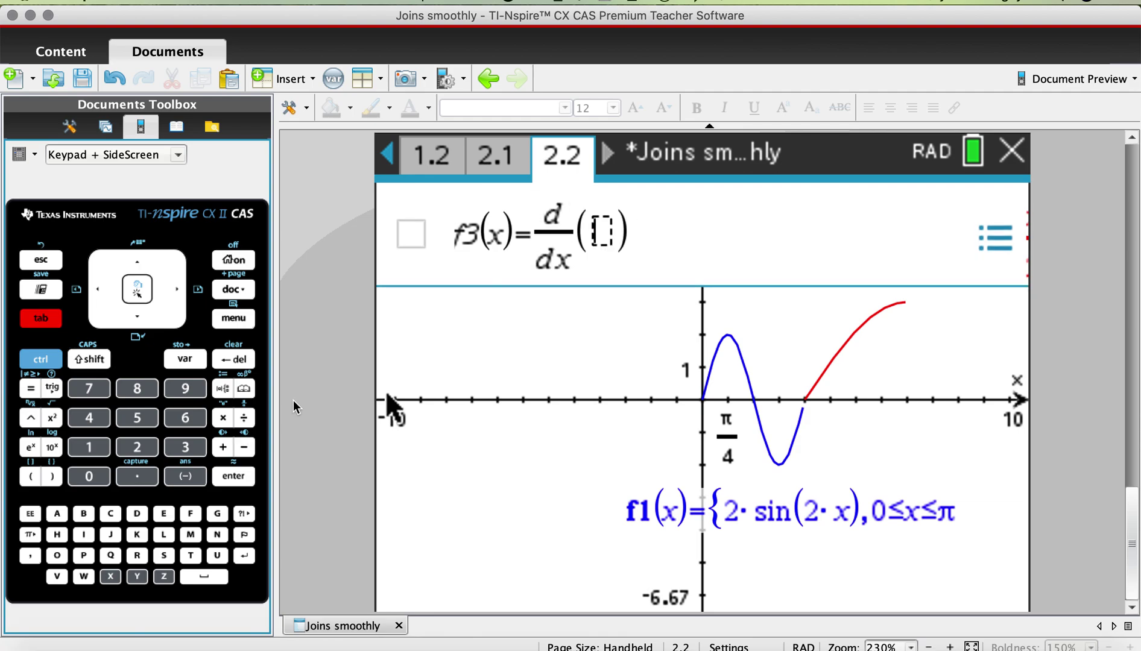
pyautogui.click(184, 360)
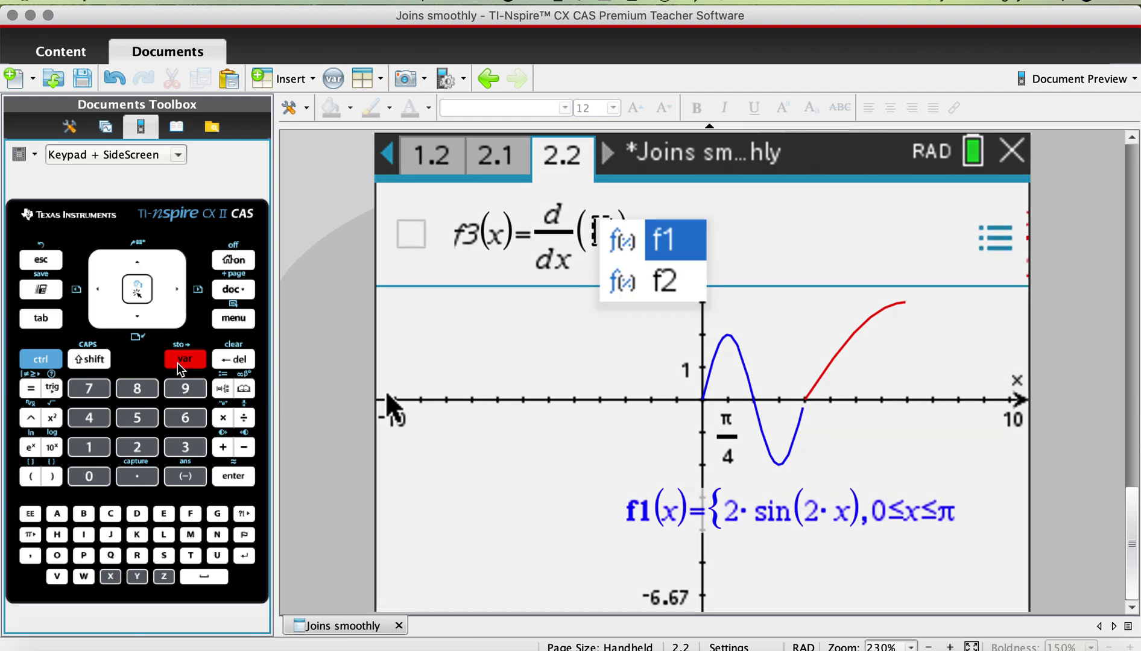
pyautogui.click(667, 241)
pyautogui.write('x)')
pyautogui.press('Return')
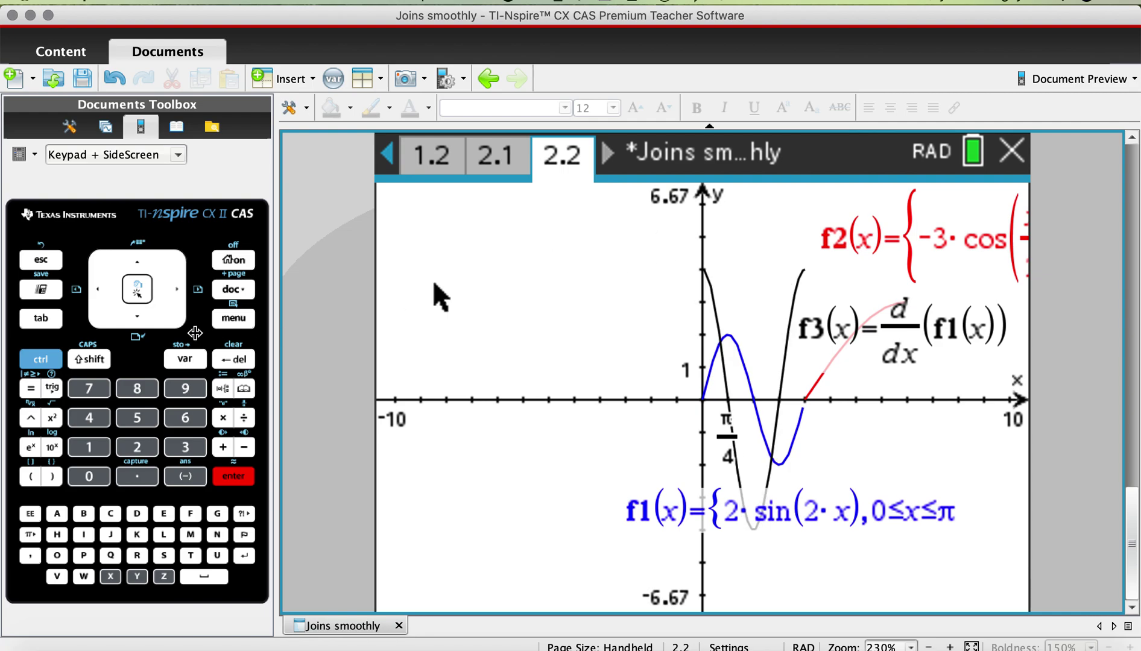
# Graph f4(x)=d/dx(f2(x)) alongside the other curves
pyautogui.click(43, 326)
pyautogui.click(44, 326)
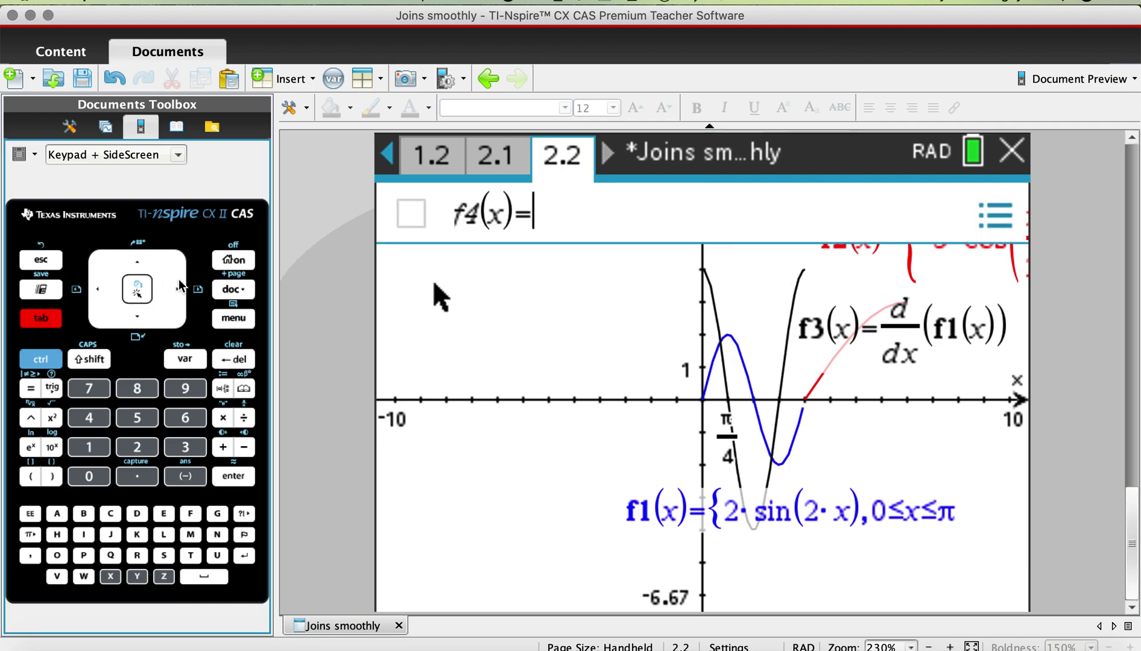
pyautogui.click(88, 360)
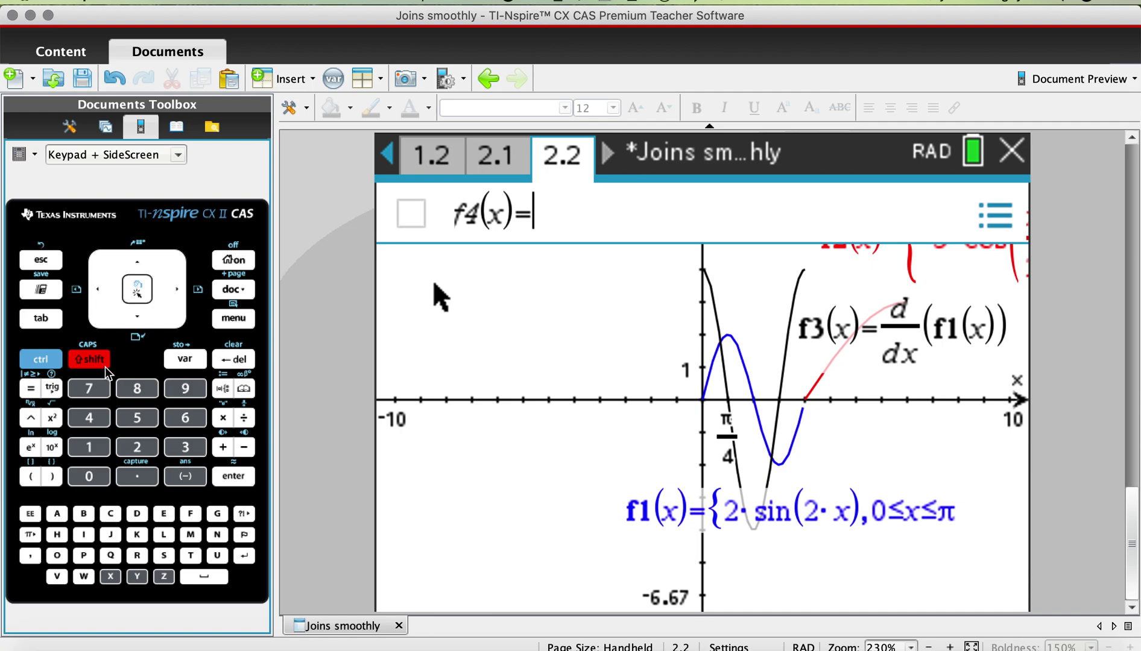
pyautogui.click(246, 447)
pyautogui.write('x')
pyautogui.press('Tab')
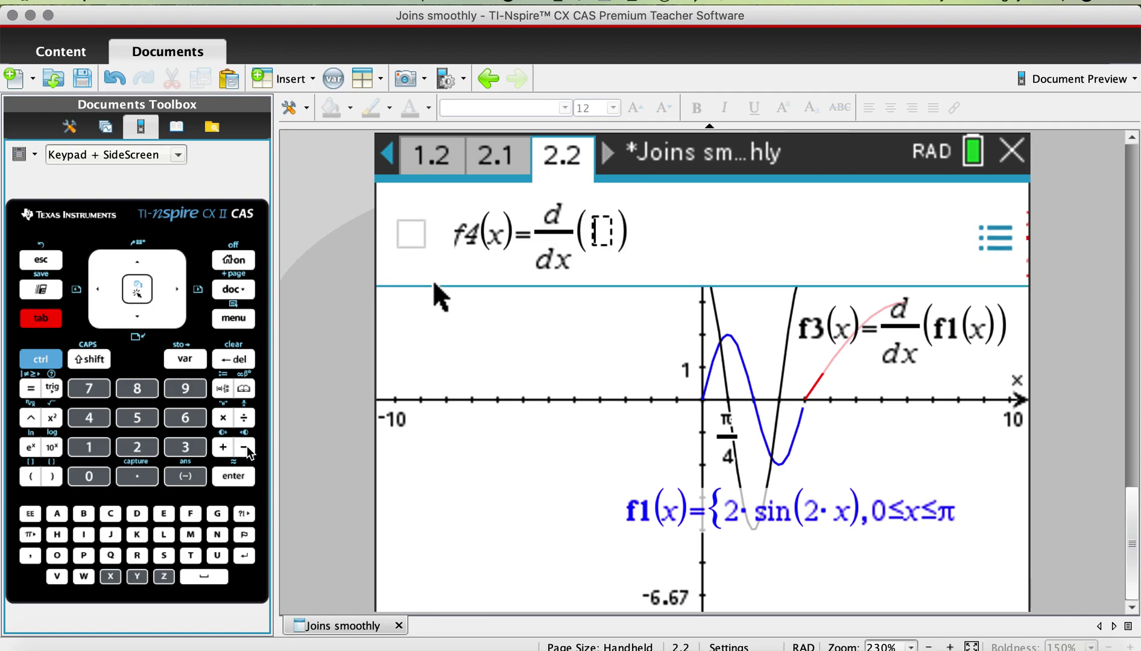
pyautogui.click(203, 359)
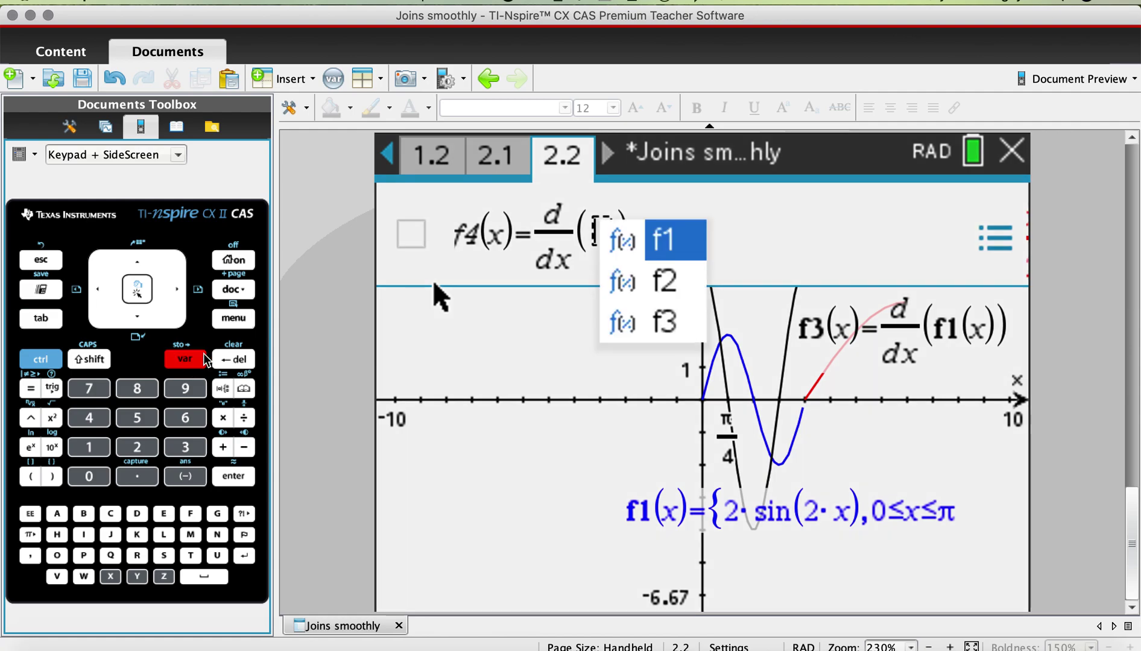
pyautogui.click(675, 293)
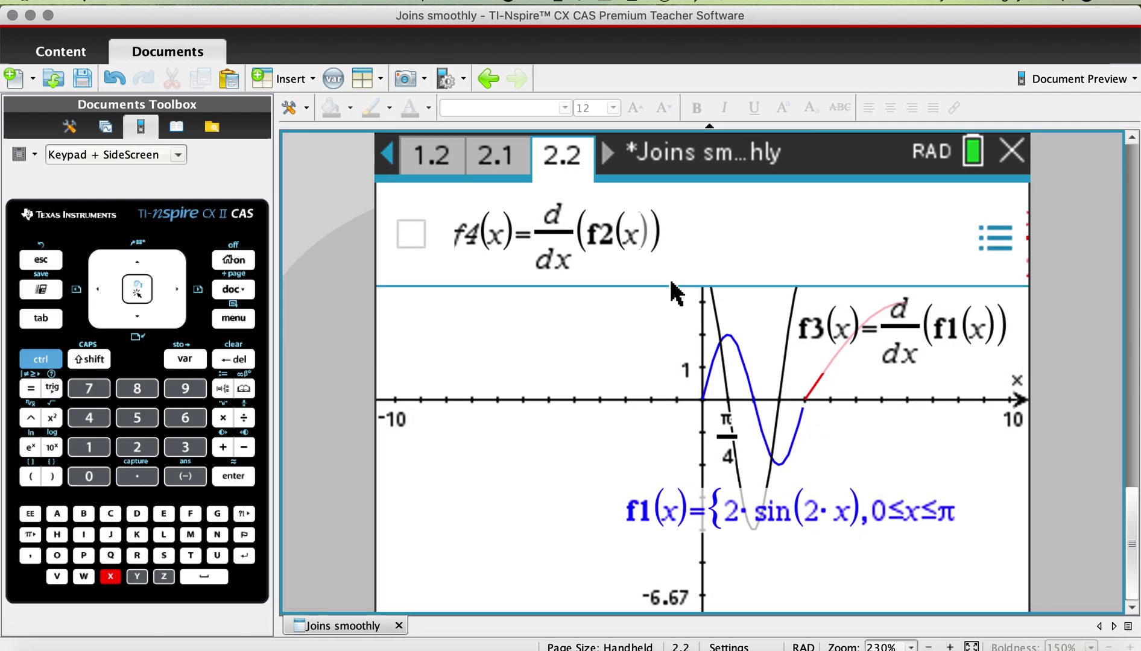
pyautogui.press('Return')
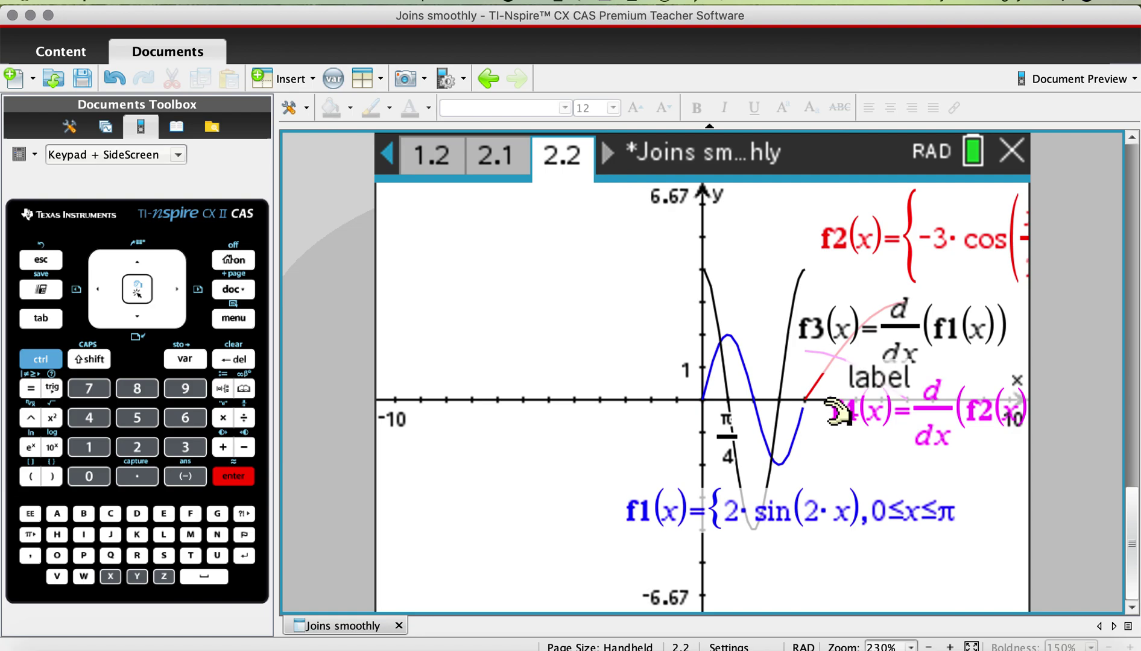
# Switch back to page 2.1 with the question about f and g joining smoothly at x=π
pyautogui.click(495, 170)
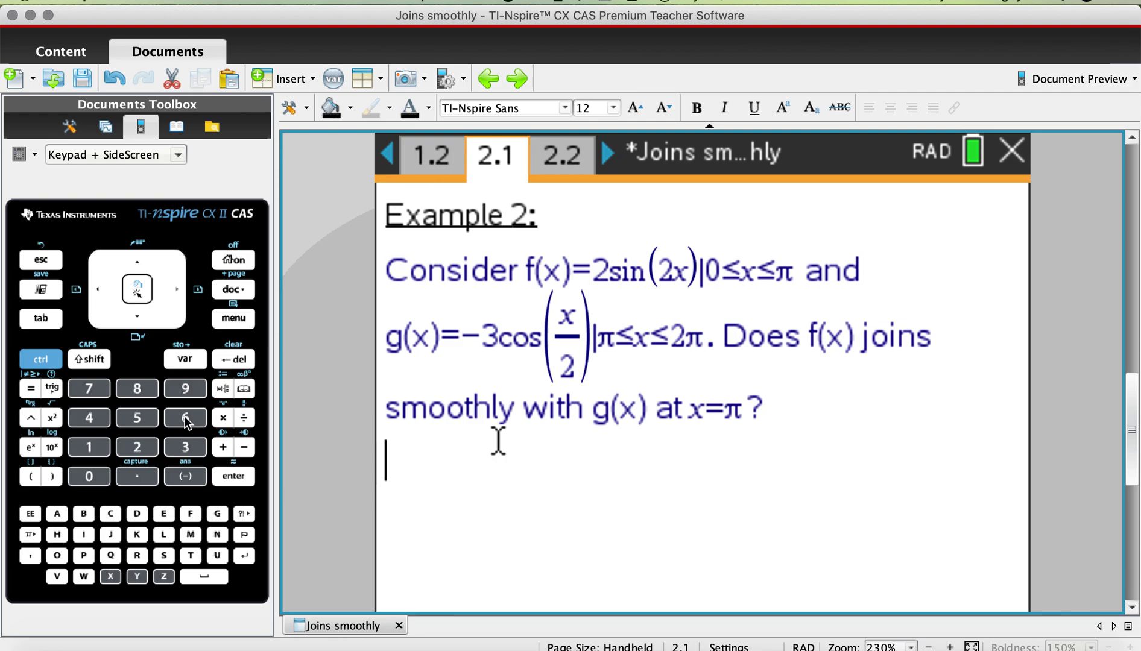
# Insert a math box with a Derivative at a Point template evaluated at x=π
pyautogui.hotkey('ctrl', 'm')
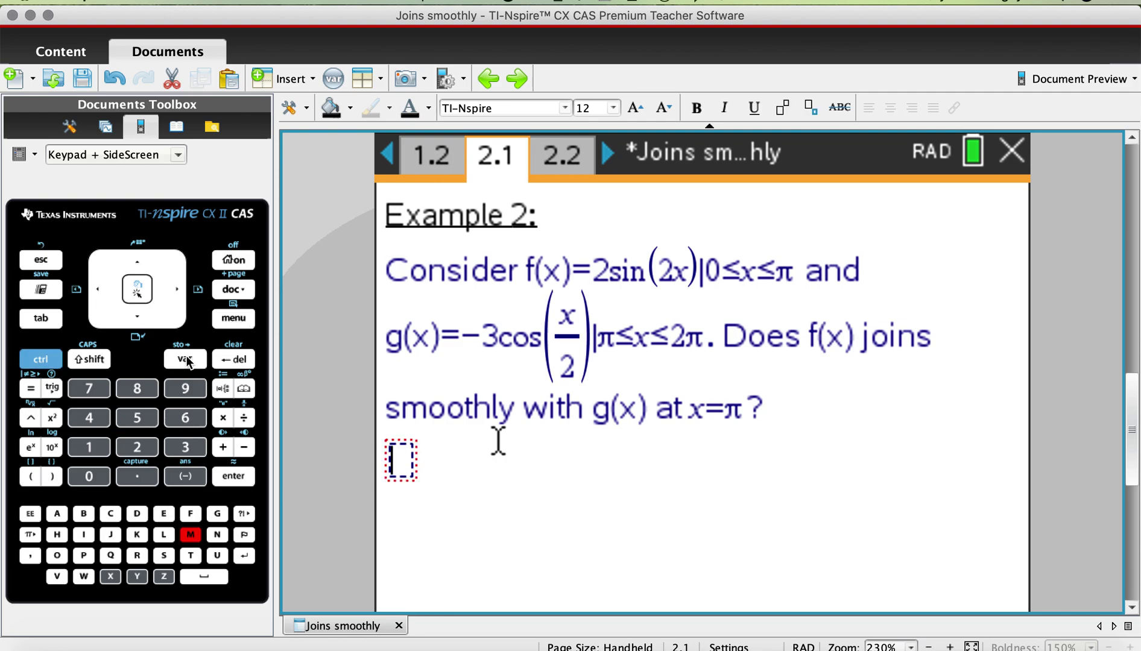
pyautogui.click(233, 315)
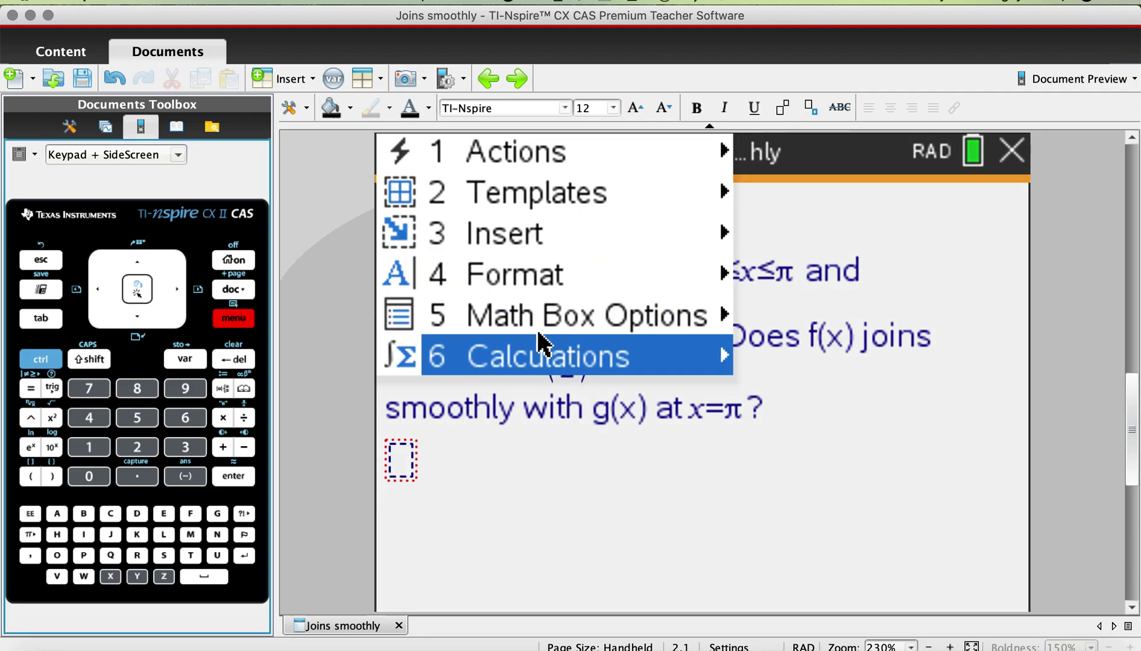
pyautogui.click(543, 362)
pyautogui.click(831, 400)
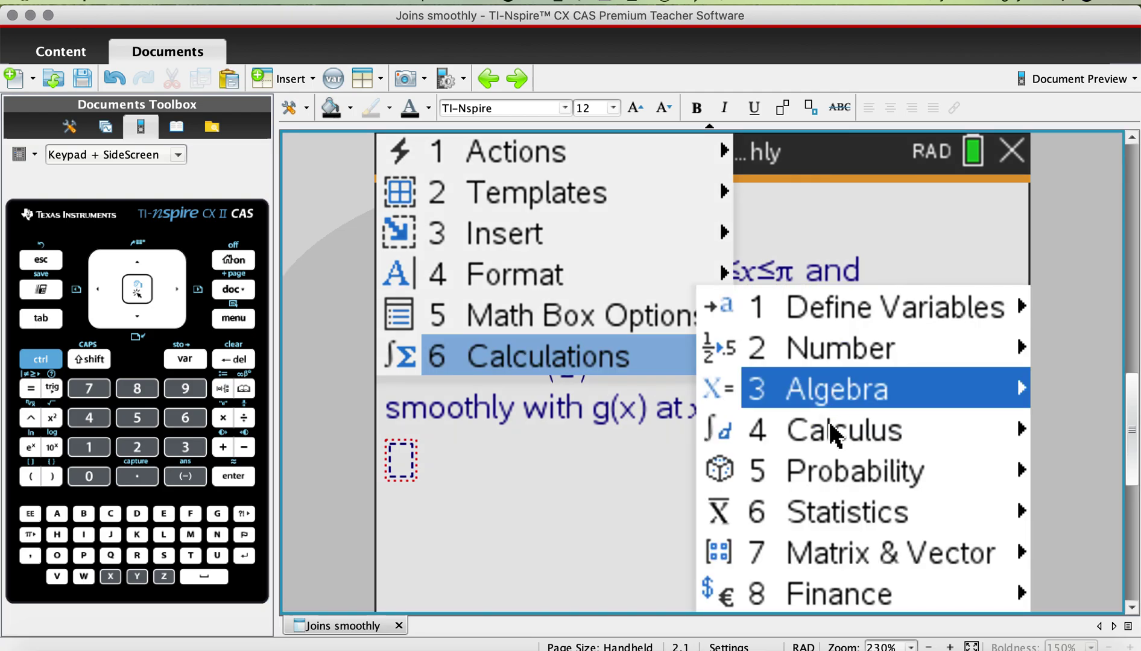
pyautogui.click(833, 433)
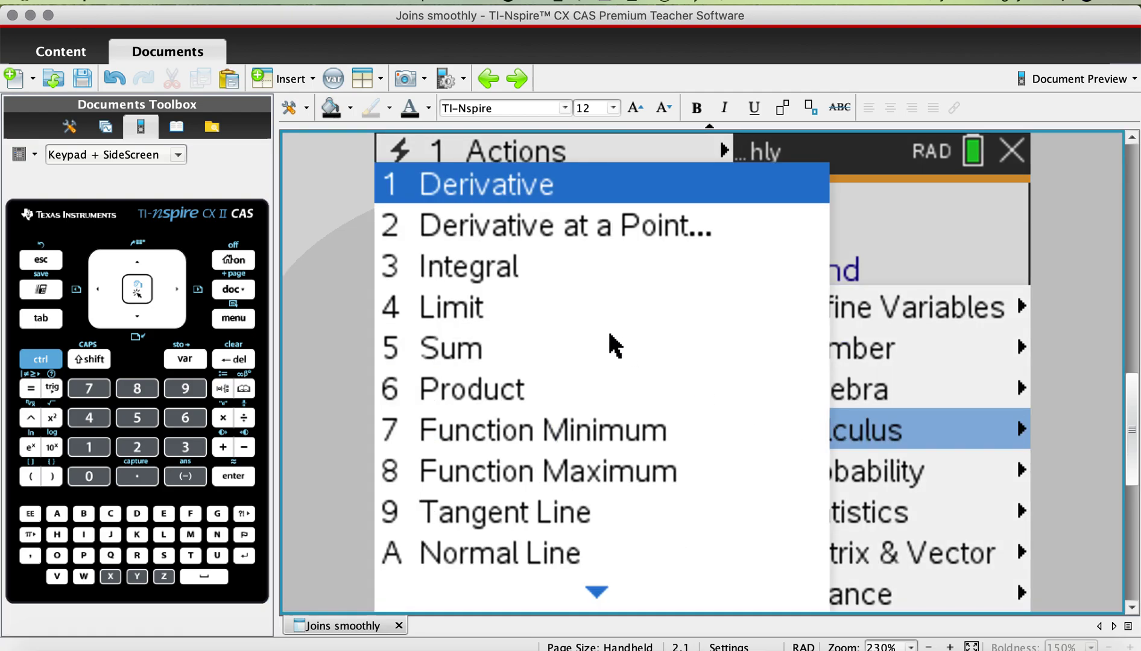
pyautogui.click(596, 237)
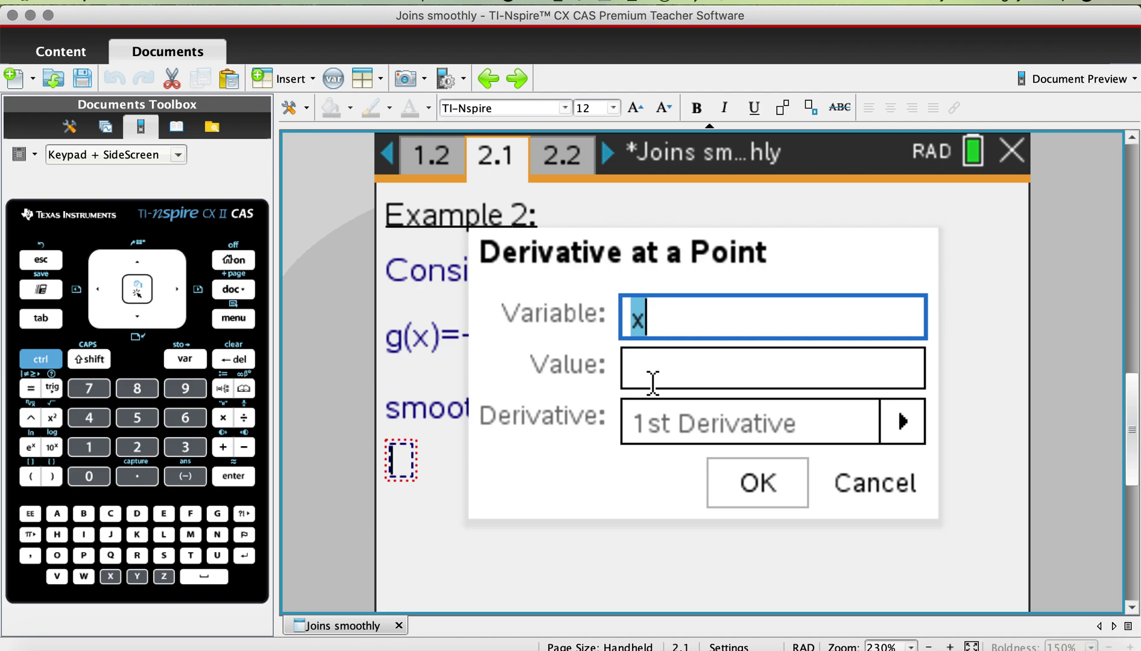
pyautogui.click(653, 386)
pyautogui.click(30, 535)
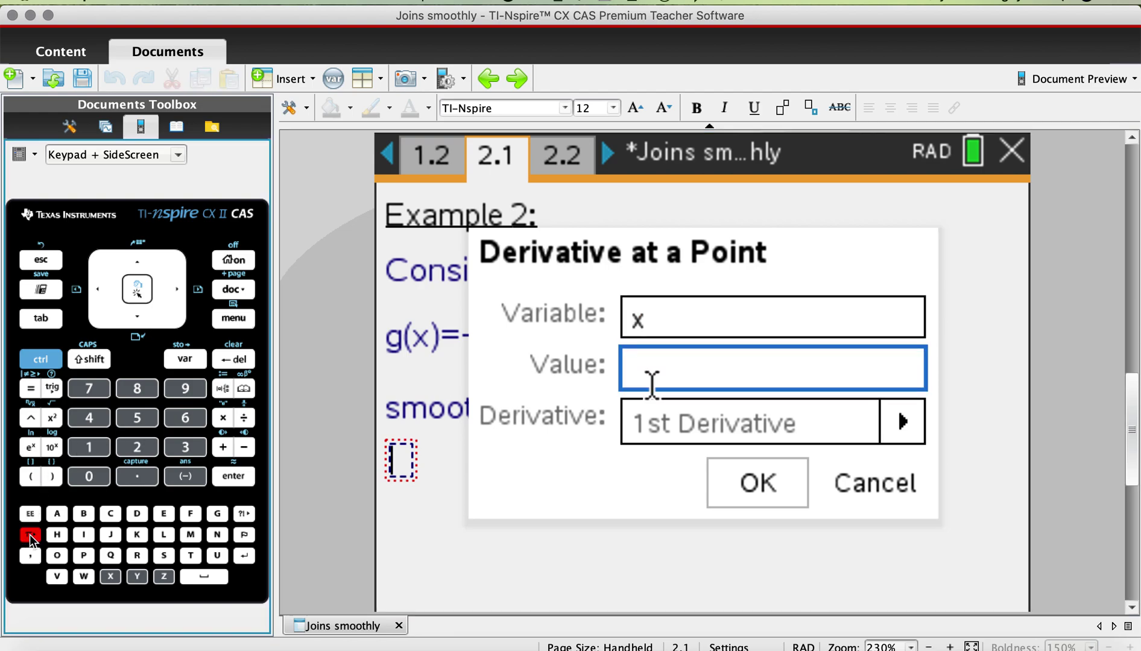
pyautogui.press('Return')
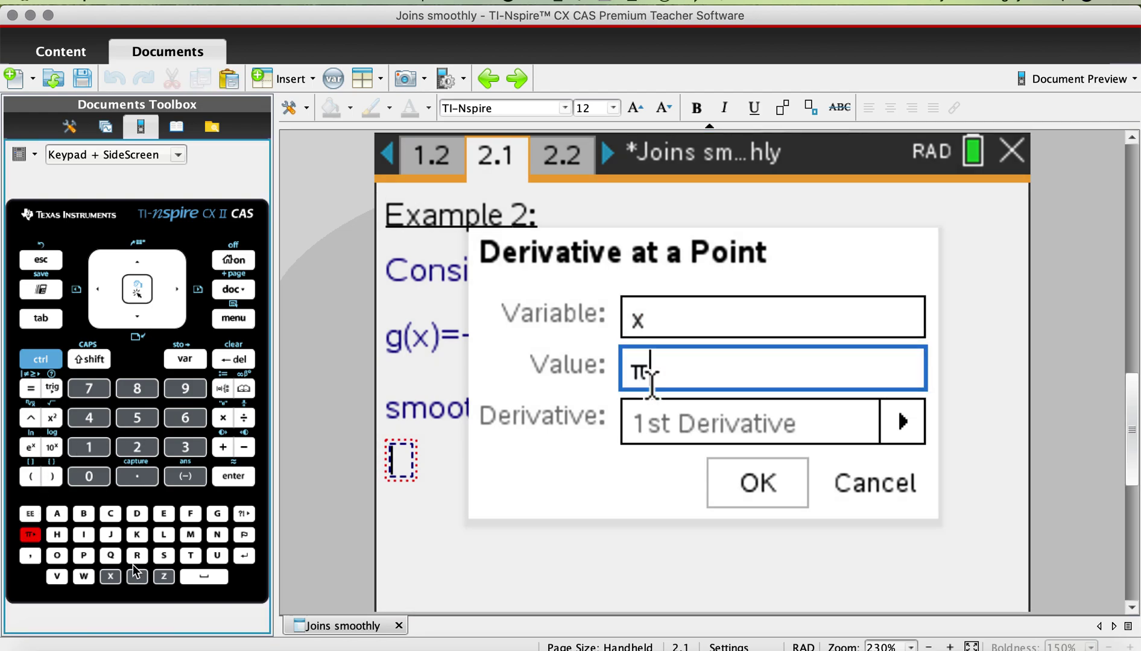
pyautogui.click(735, 486)
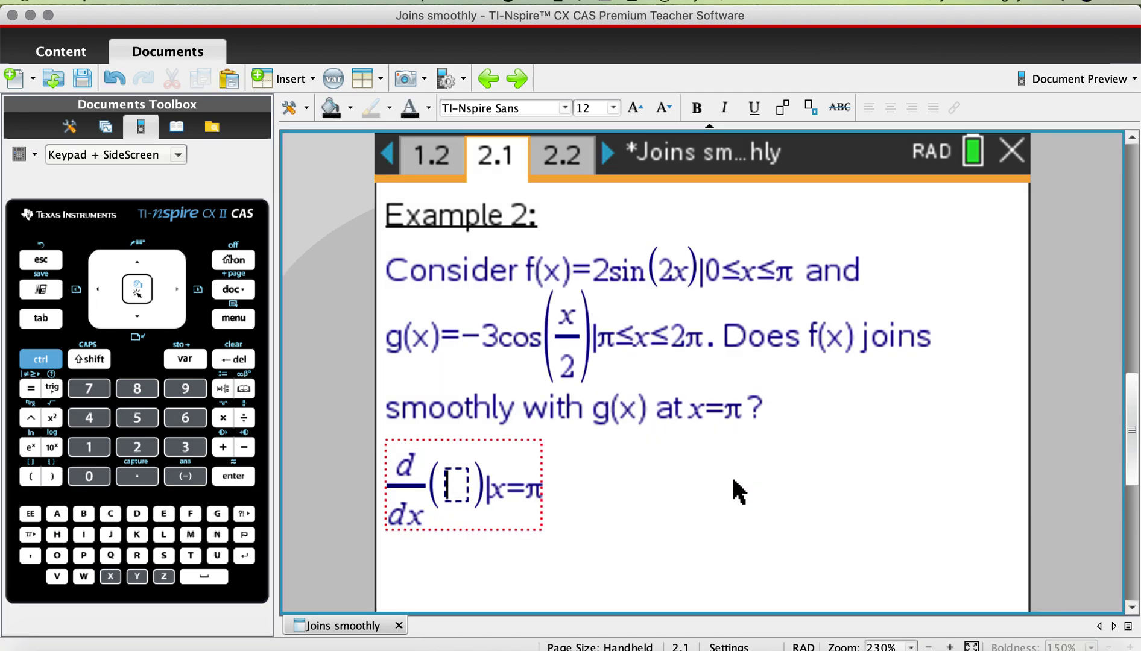
# Enter 2·sin(2x) in the template to get 4, then add a new math box below
pyautogui.write('2')
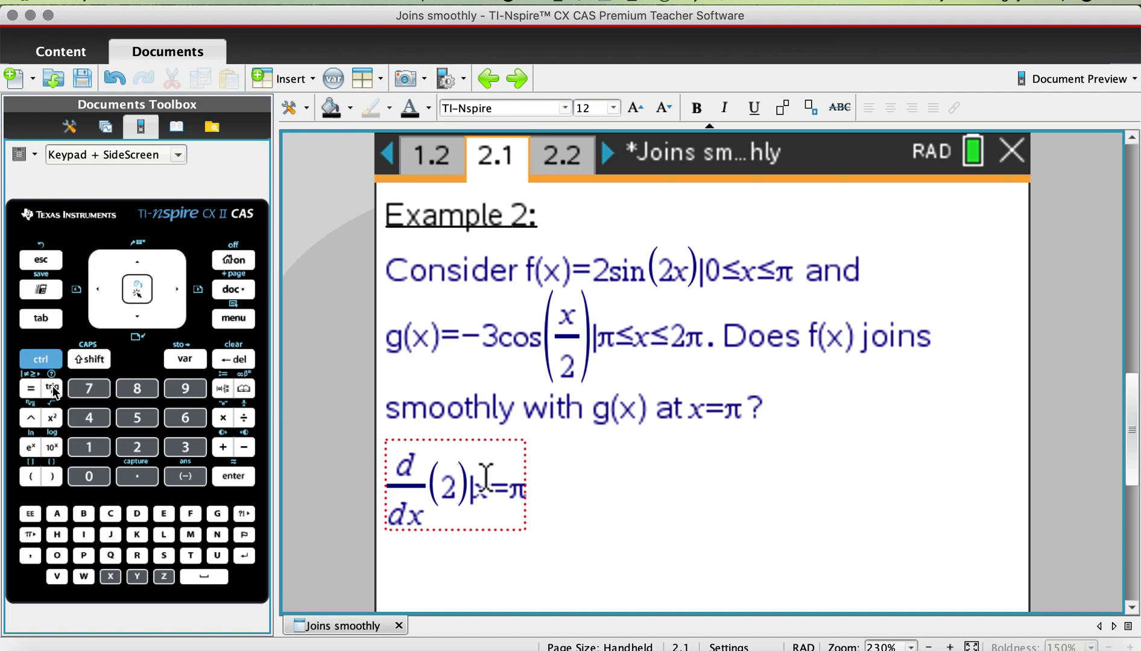
pyautogui.click(53, 389)
pyautogui.click(472, 535)
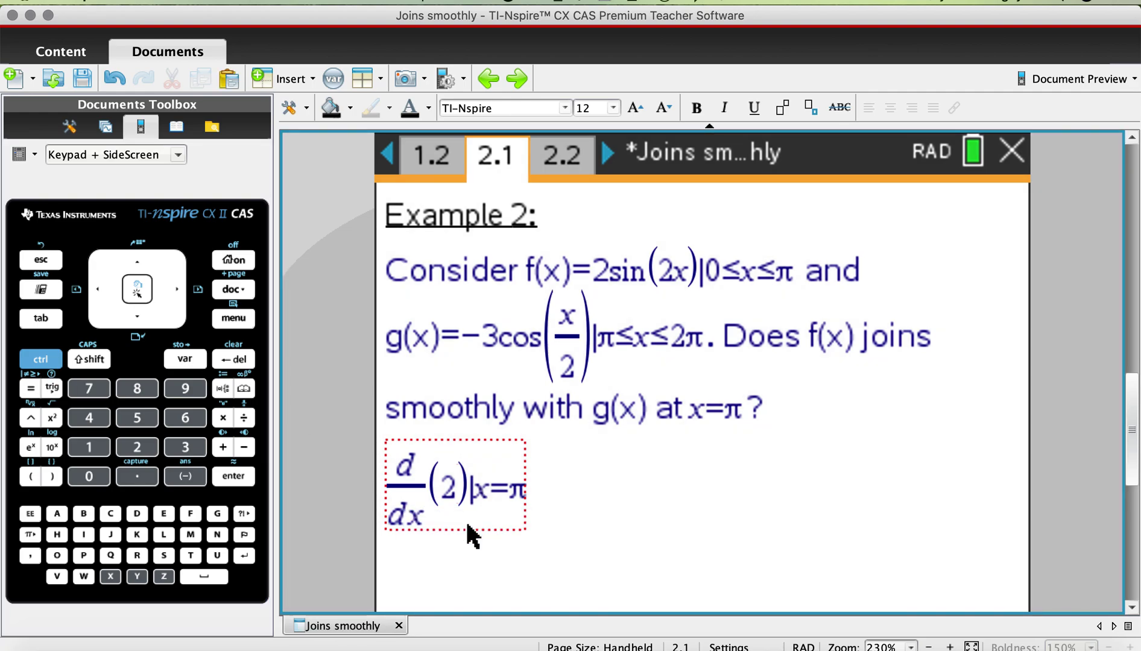
pyautogui.write('2x')
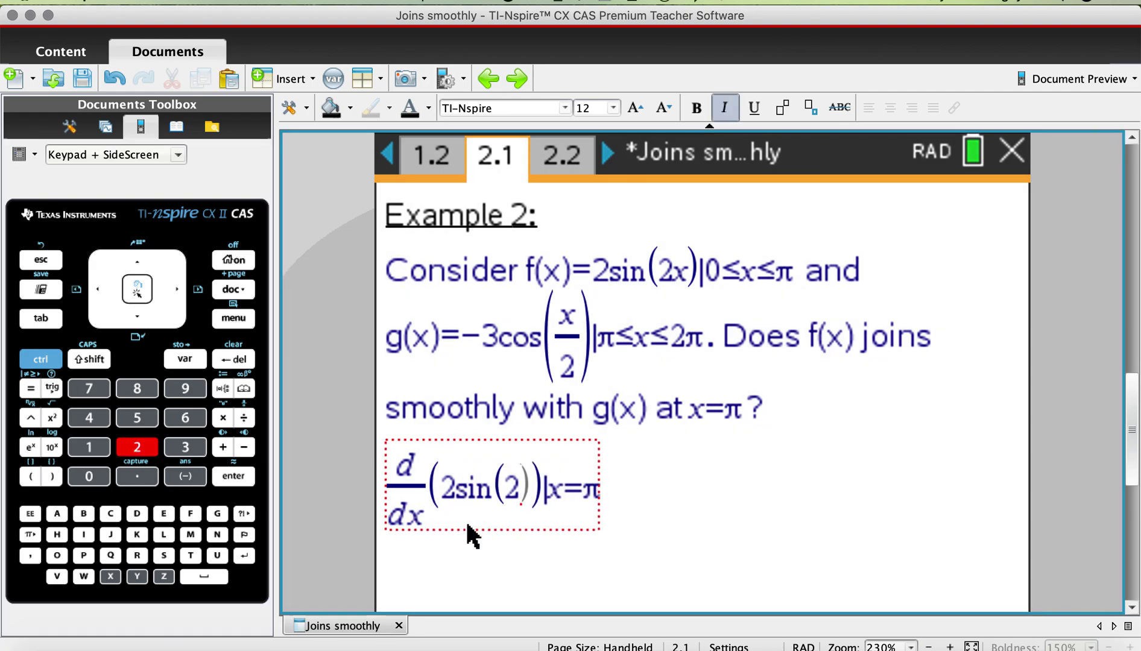
pyautogui.press('Return')
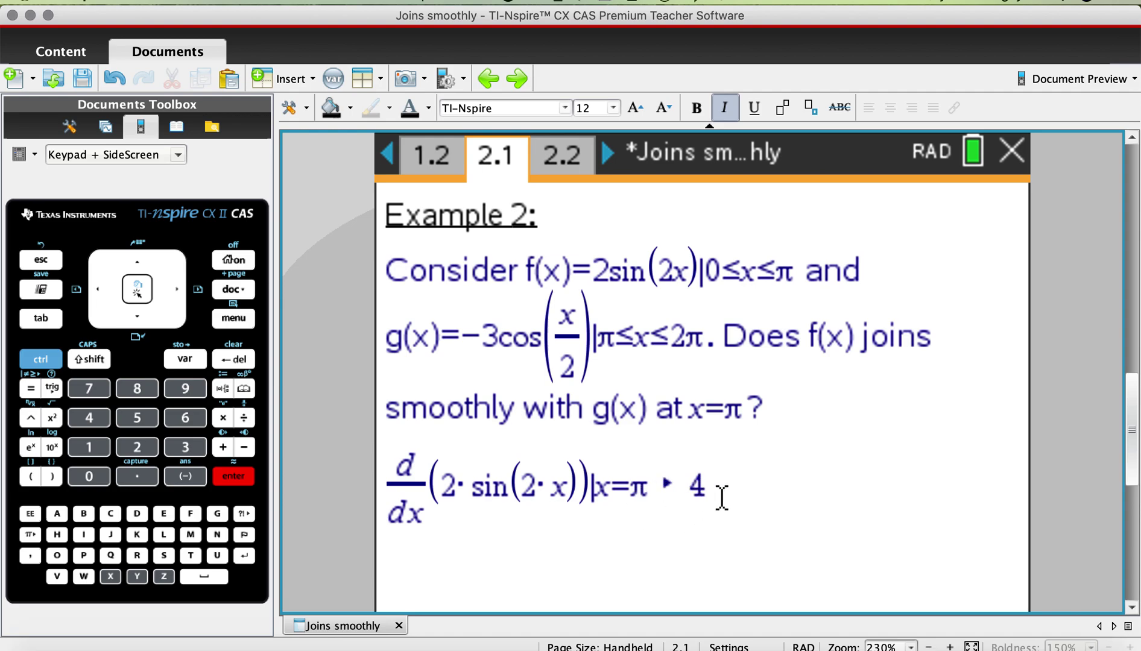
pyautogui.press('Return')
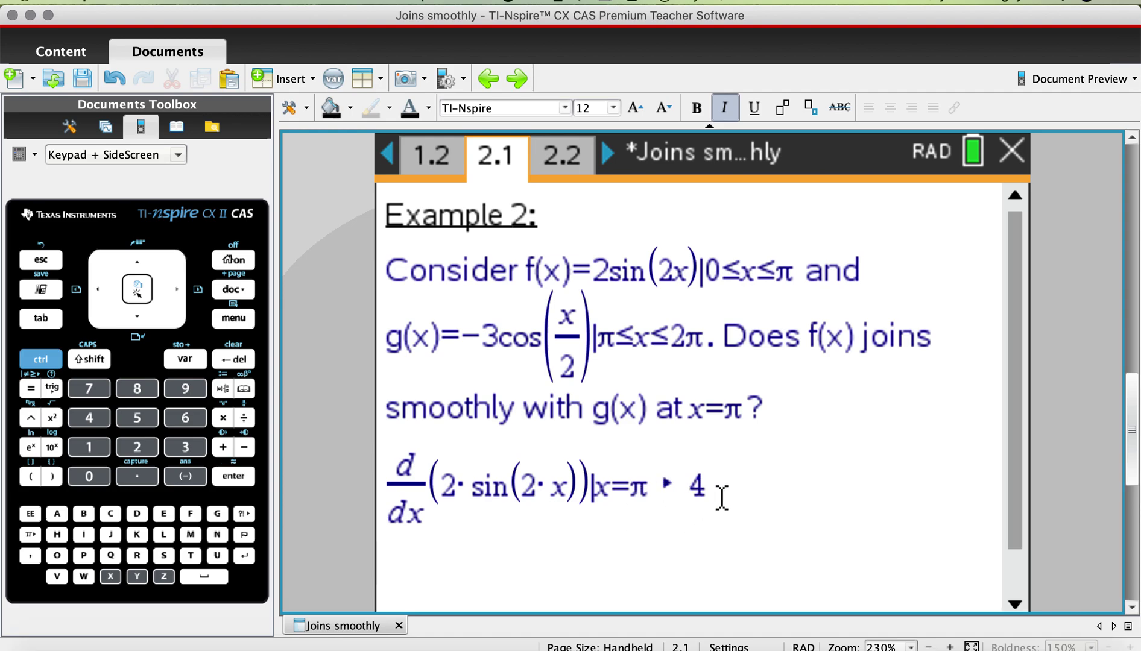
pyautogui.hotkey('ctrl', 'm')
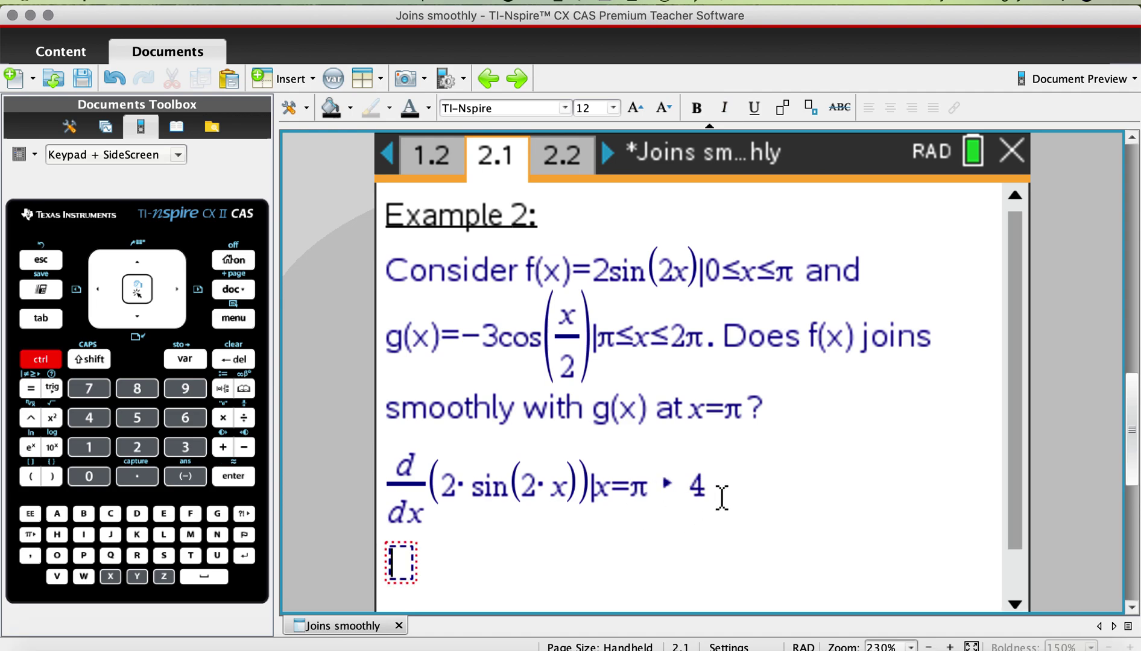
# Insert a second Derivative at a Point template with the point value π
pyautogui.click(234, 326)
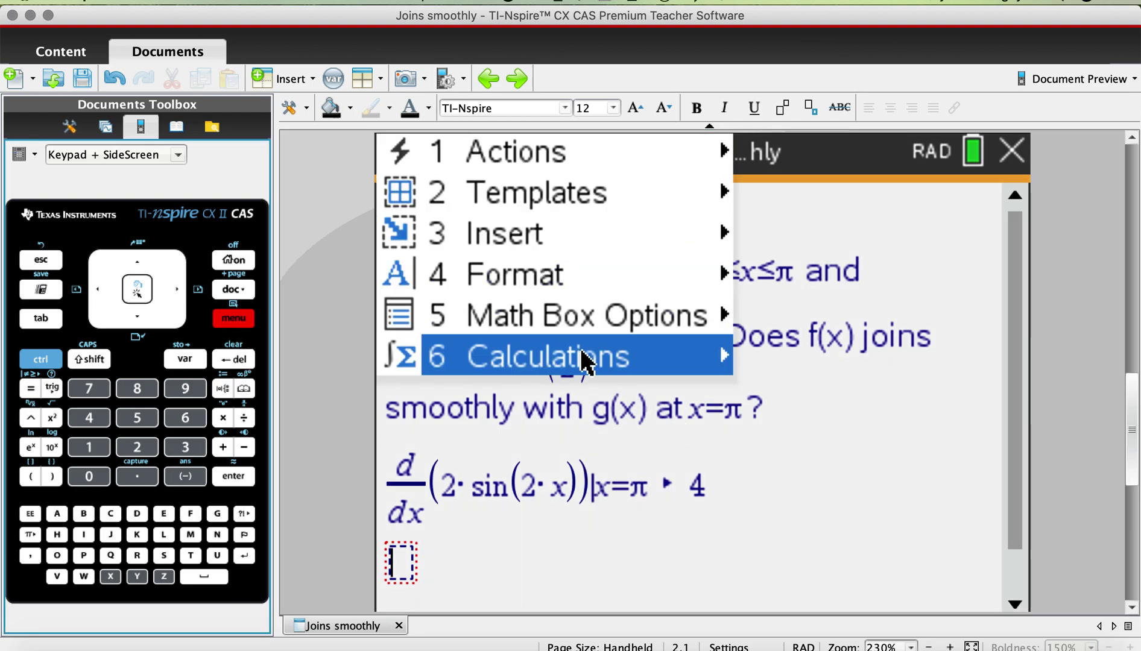
pyautogui.click(609, 362)
pyautogui.click(818, 438)
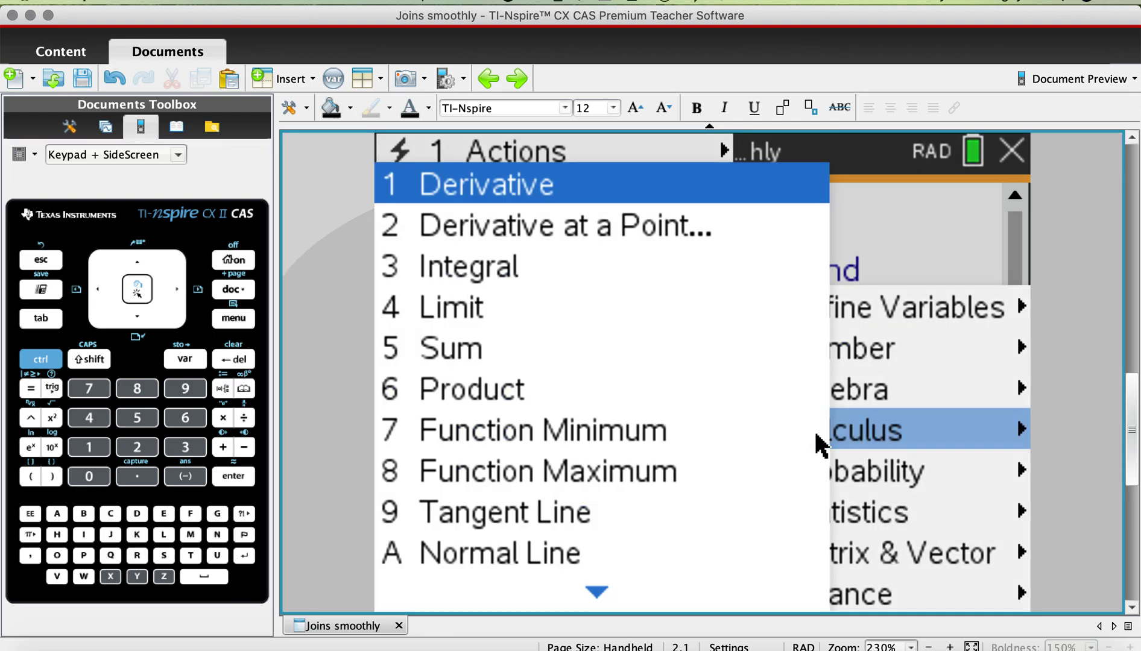
pyautogui.click(516, 224)
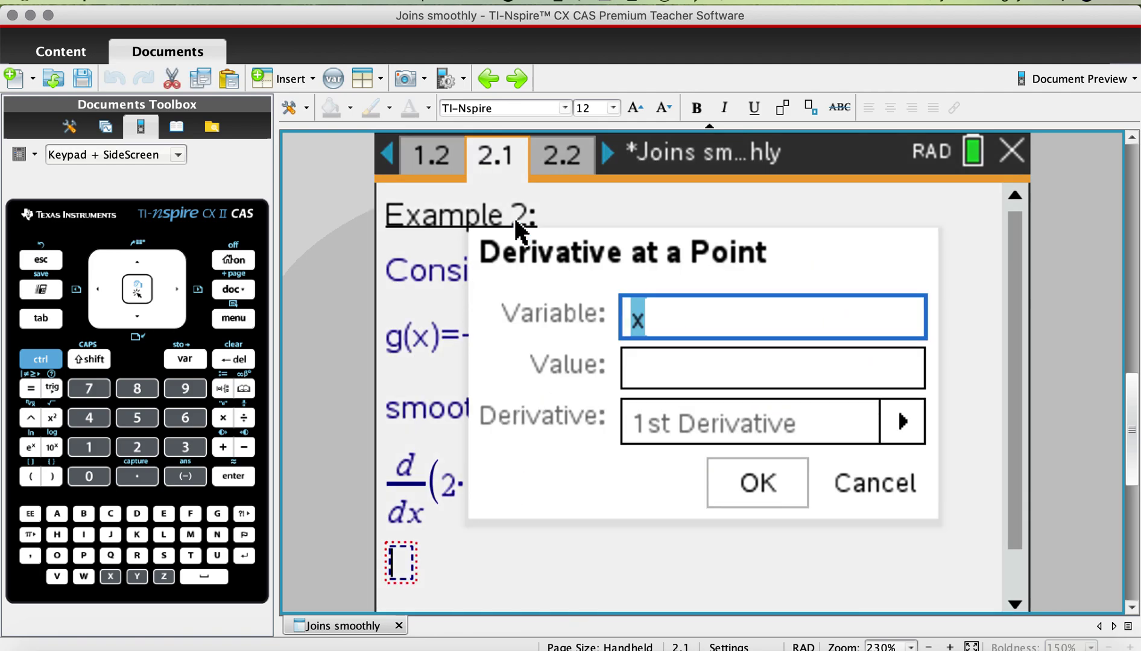
pyautogui.click(662, 378)
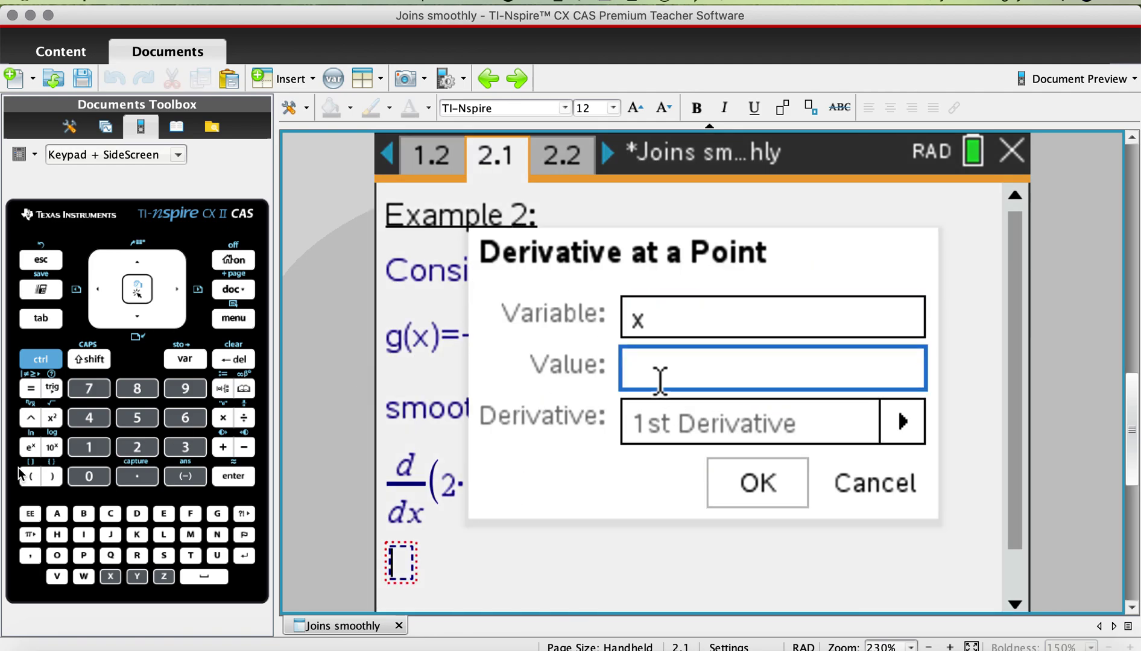
pyautogui.click(31, 535)
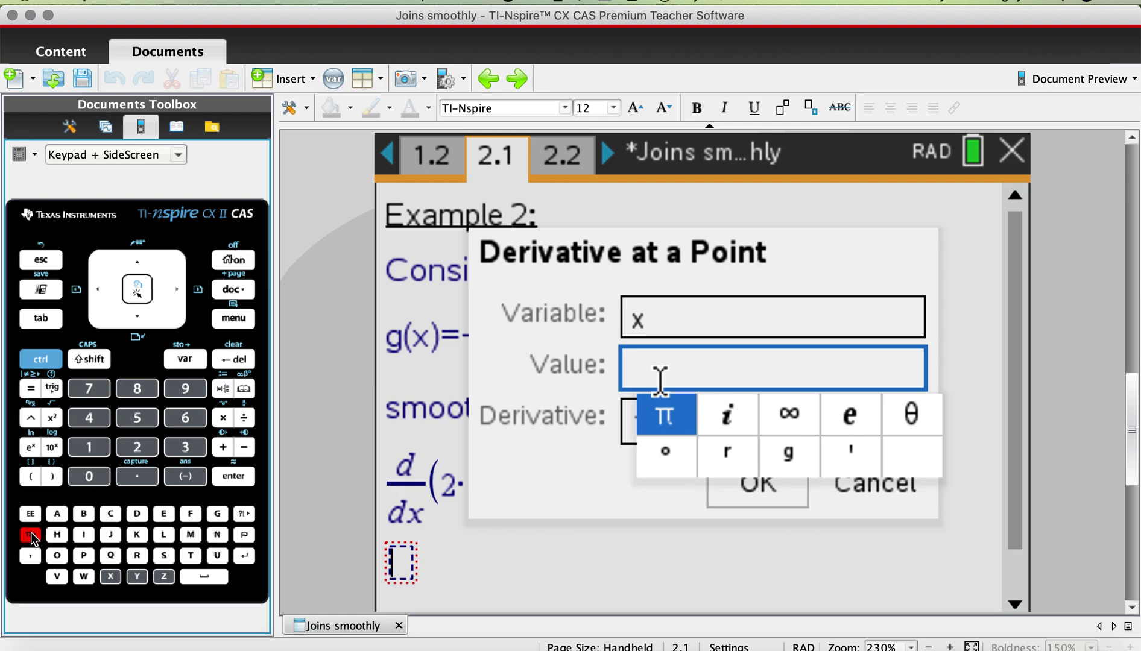
pyautogui.press('Return')
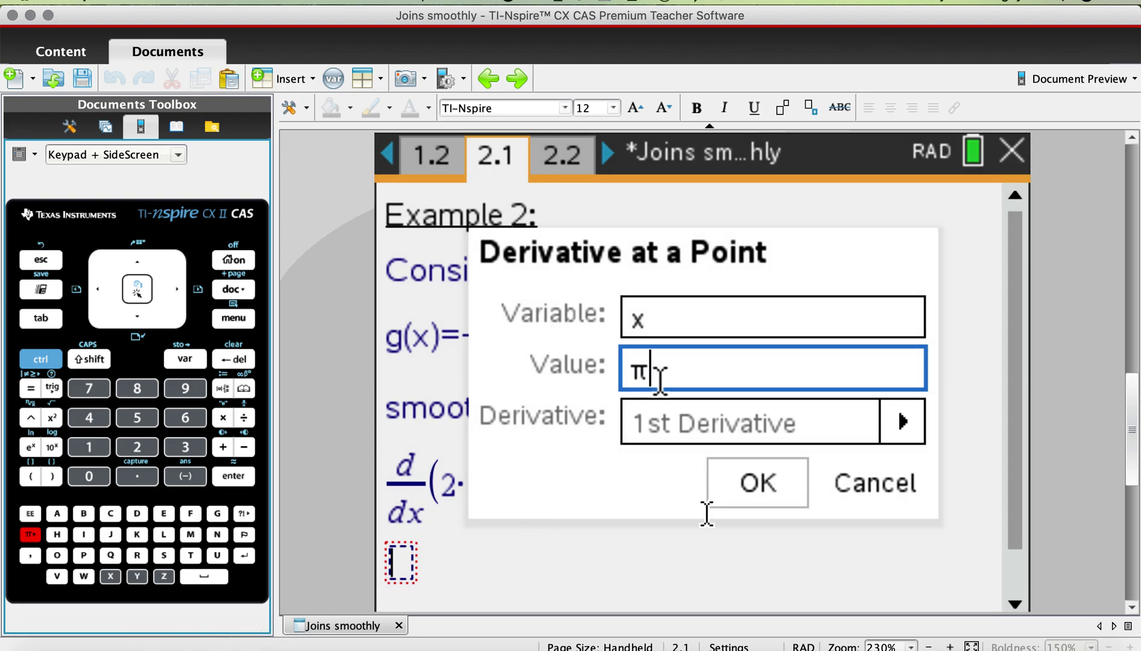
pyautogui.click(730, 486)
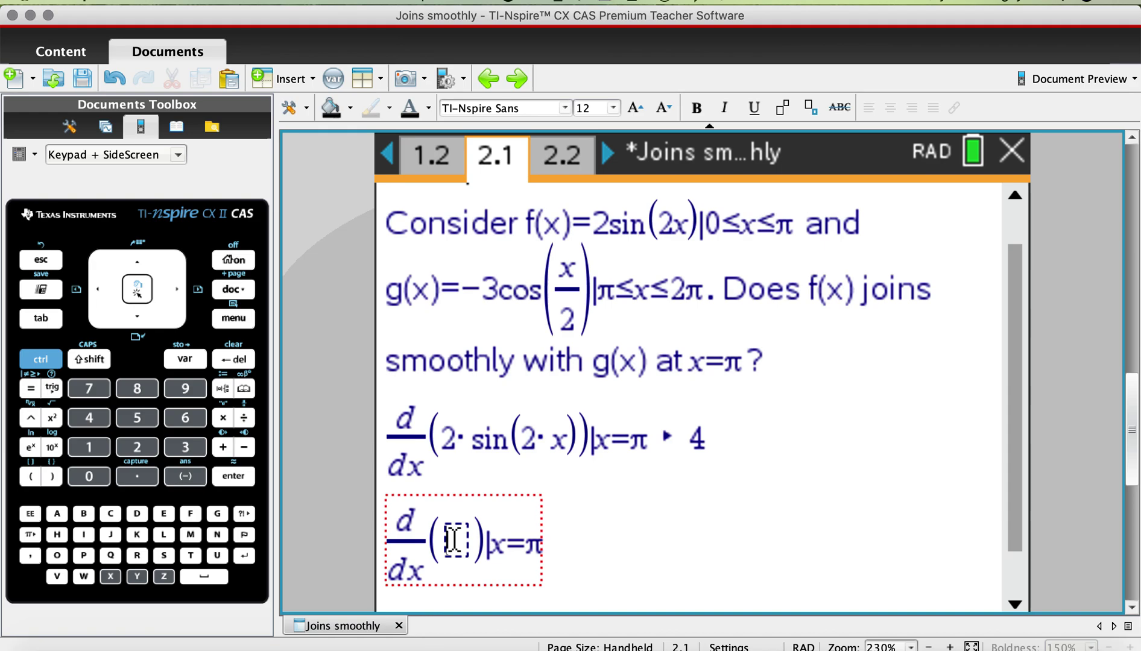
# Enter −3·cos(x/2) in the template, evaluating to 3/2, and start a new line
pyautogui.write('-3')
pyautogui.click(52, 388)
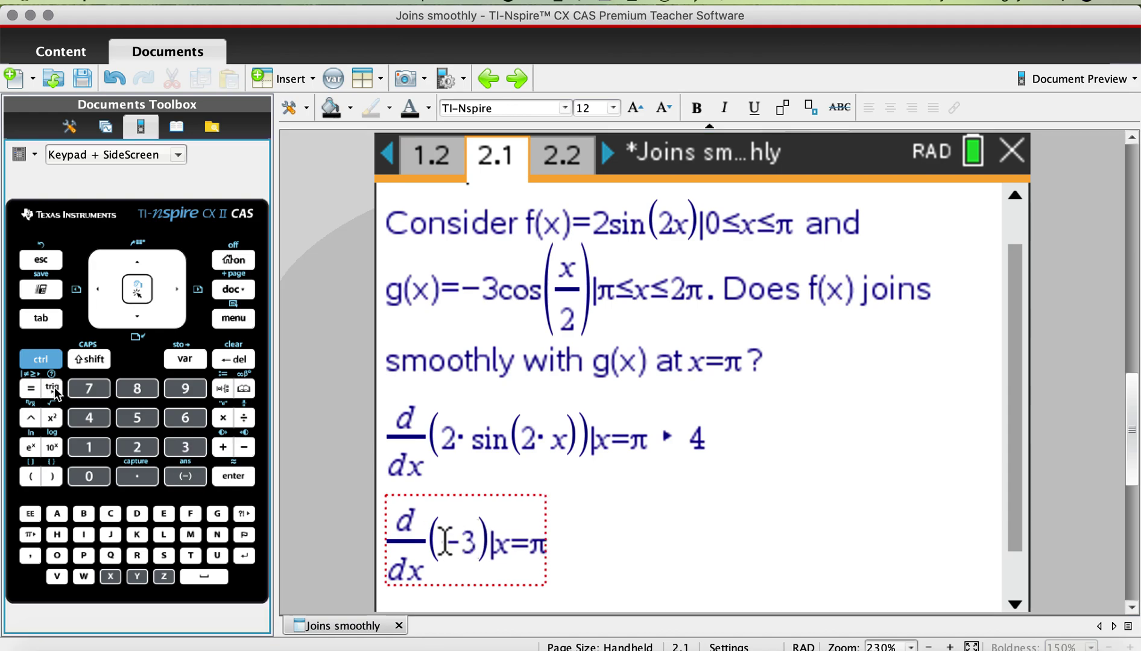
pyautogui.click(570, 468)
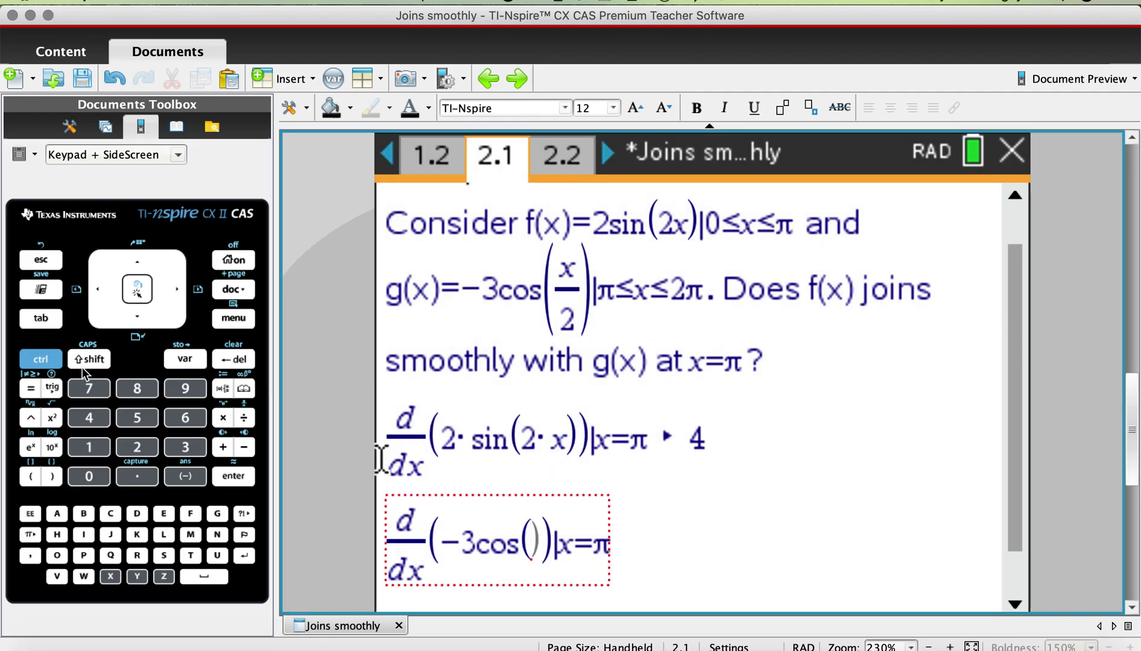
pyautogui.click(41, 358)
pyautogui.click(244, 417)
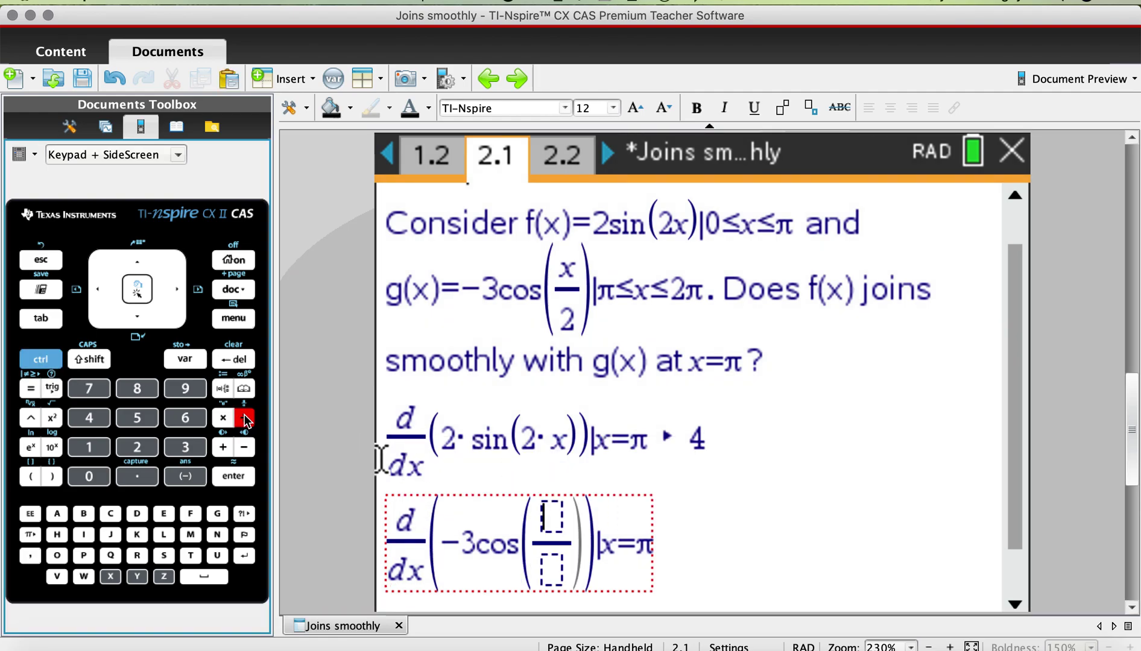
pyautogui.write('x')
pyautogui.press('Tab')
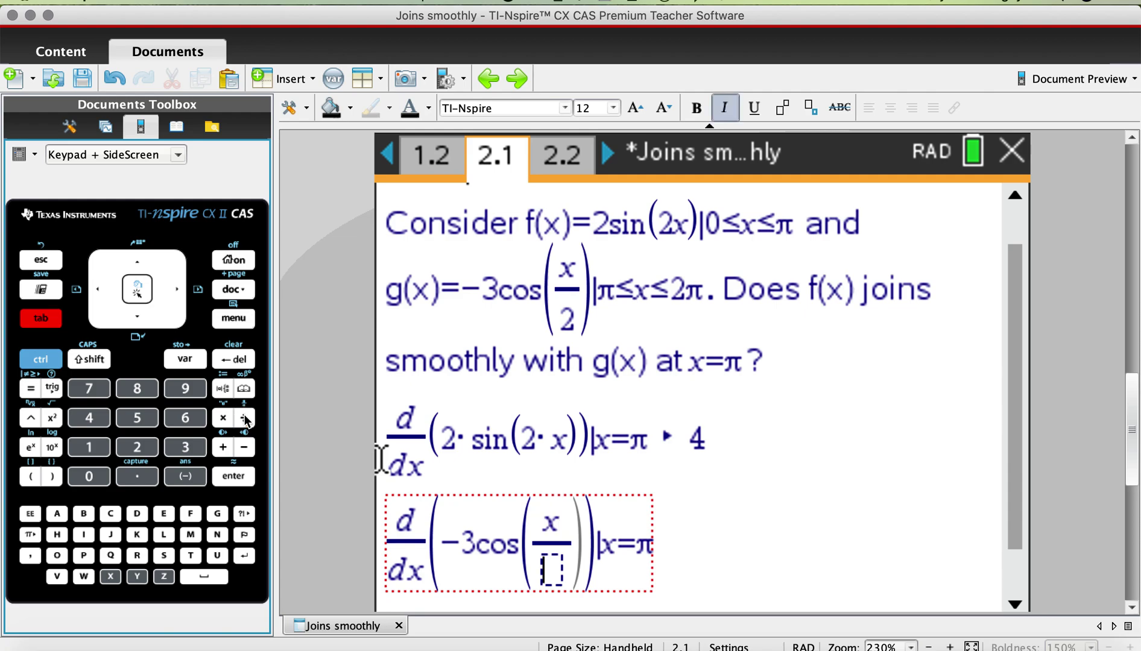
pyautogui.write('3')
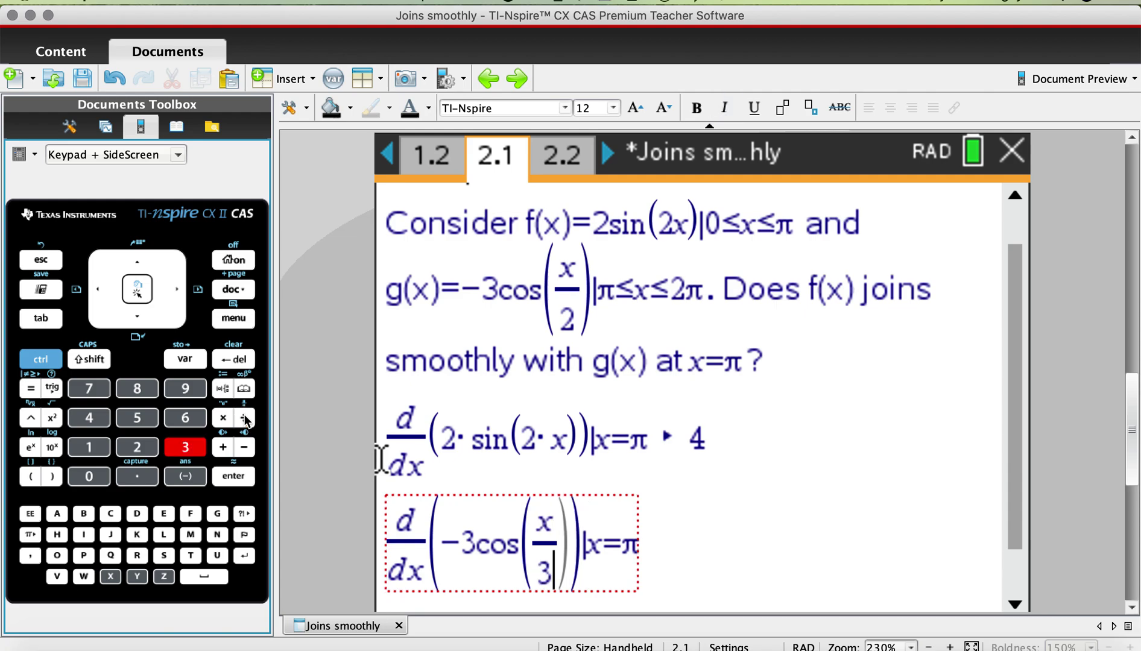
pyautogui.press('BackSpace')
pyautogui.write('2')
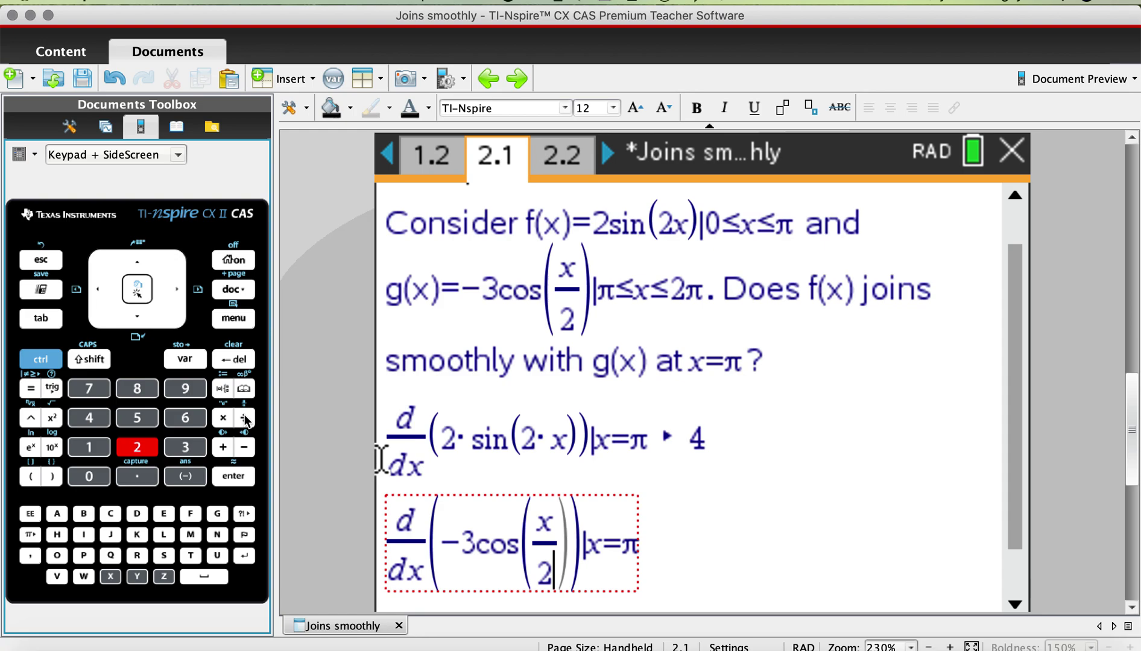
pyautogui.press('Return')
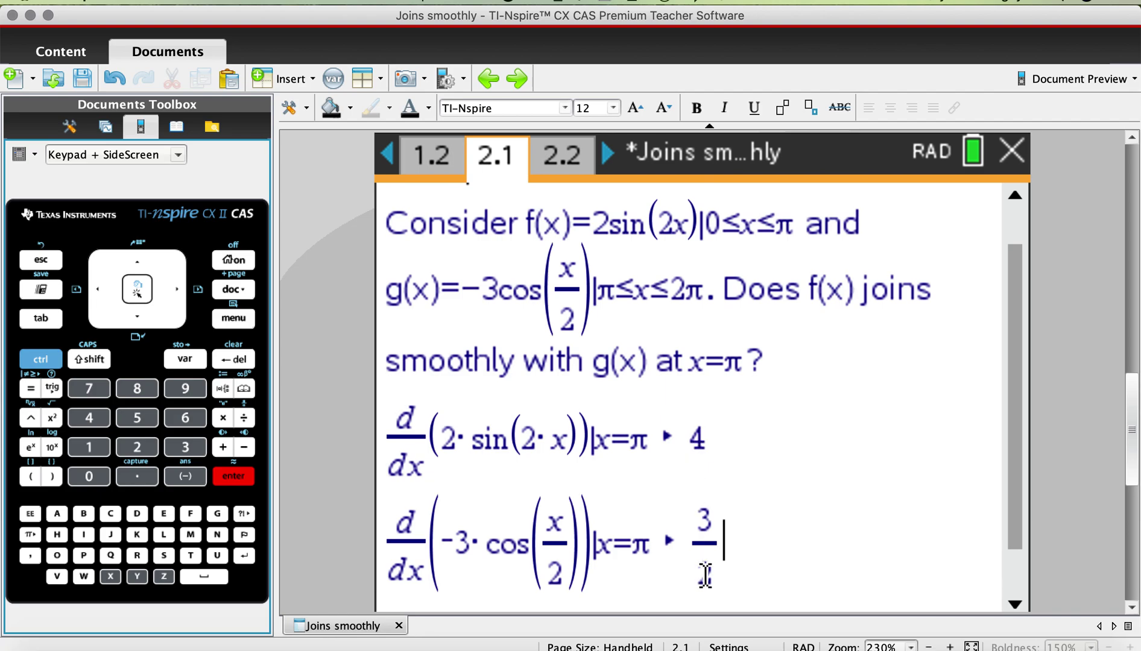
pyautogui.press('Return')
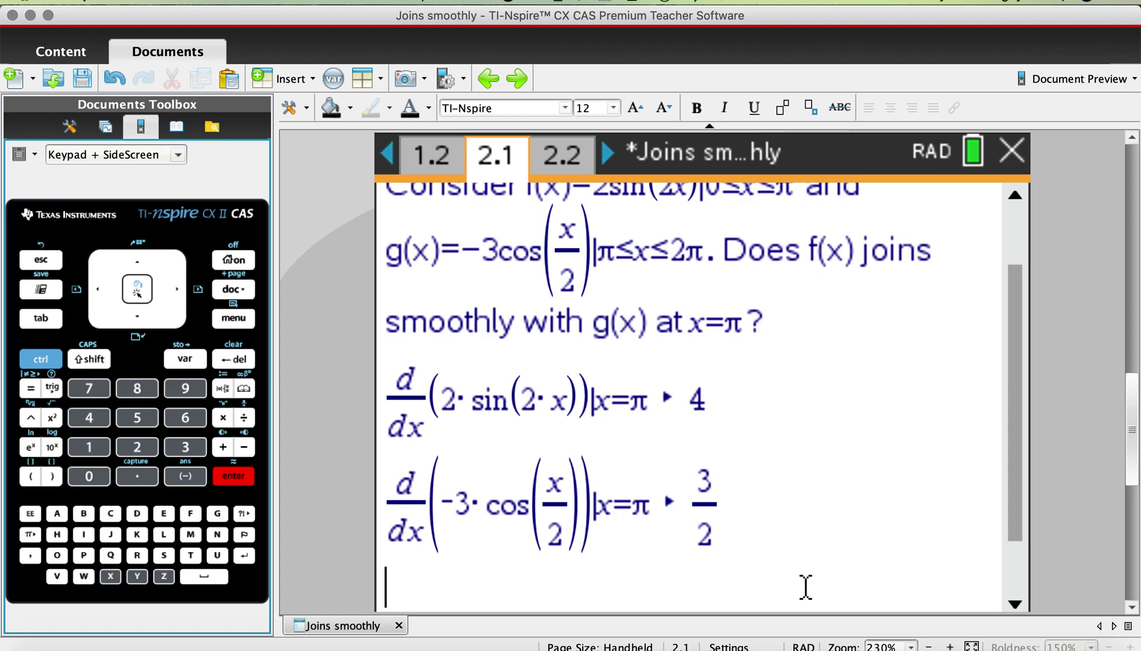
# Write the comparison f'(π)≠g'(π) on the new line
pyautogui.write("f'")
pyautogui.press('BackSpace')
pyautogui.write("' (")
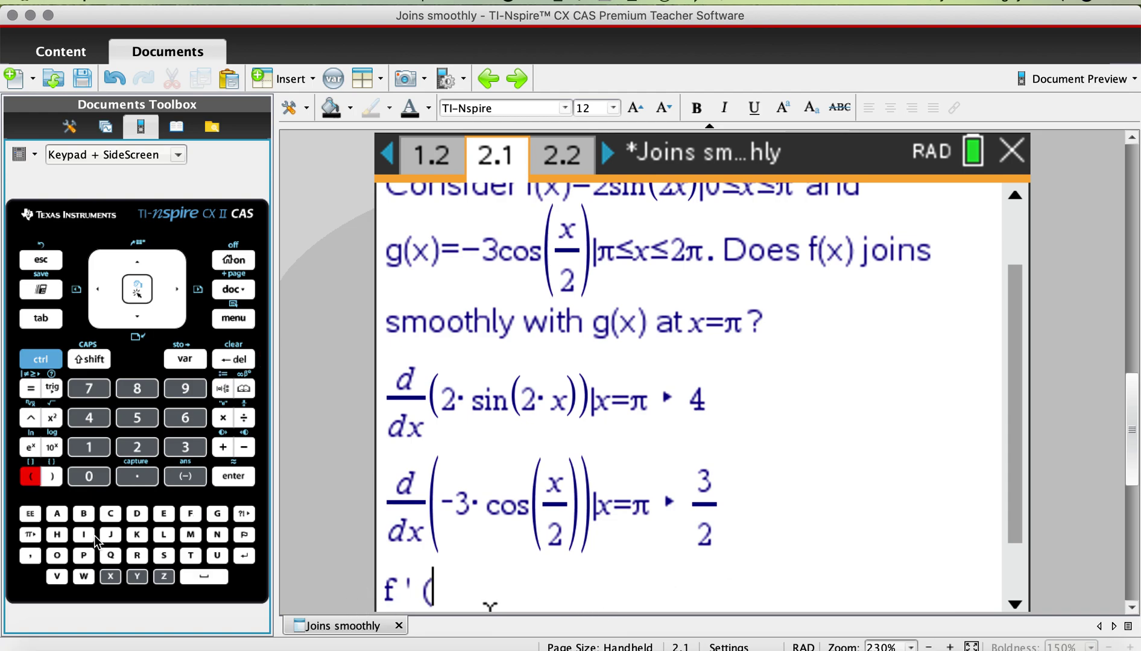
pyautogui.click(28, 536)
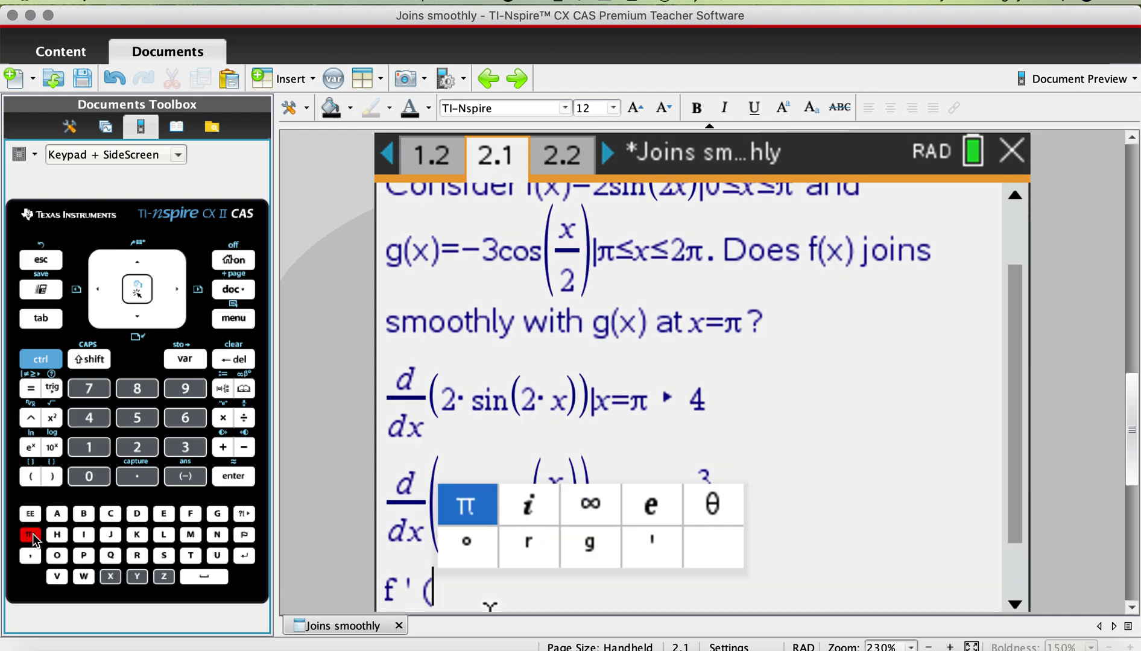
pyautogui.click(469, 506)
pyautogui.write(')')
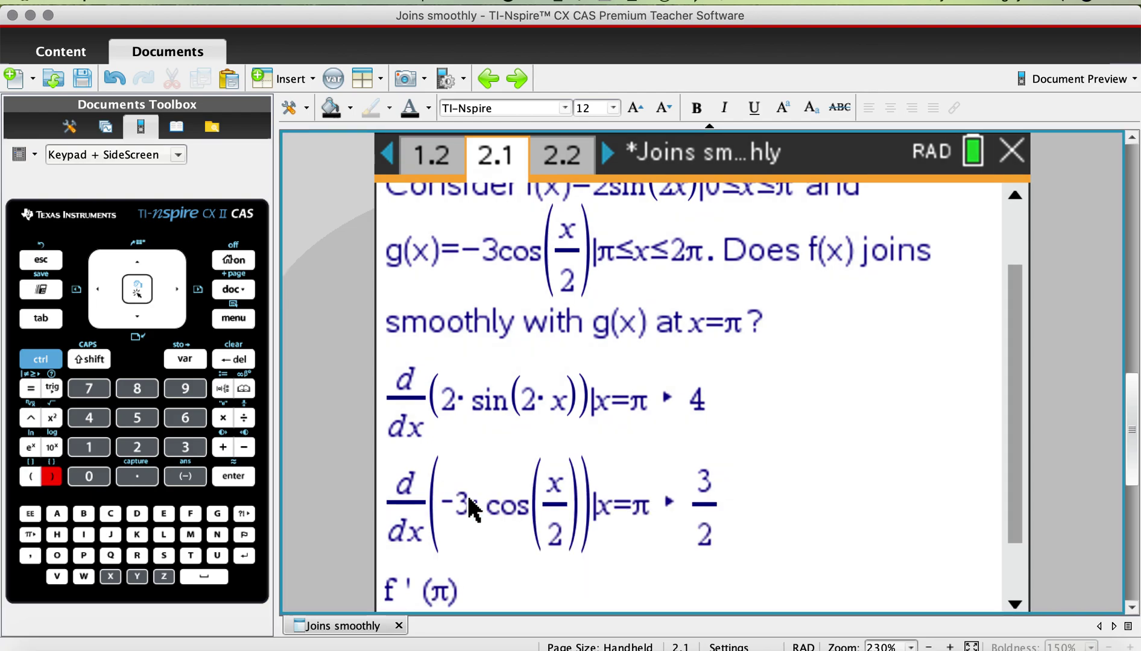
pyautogui.click(38, 360)
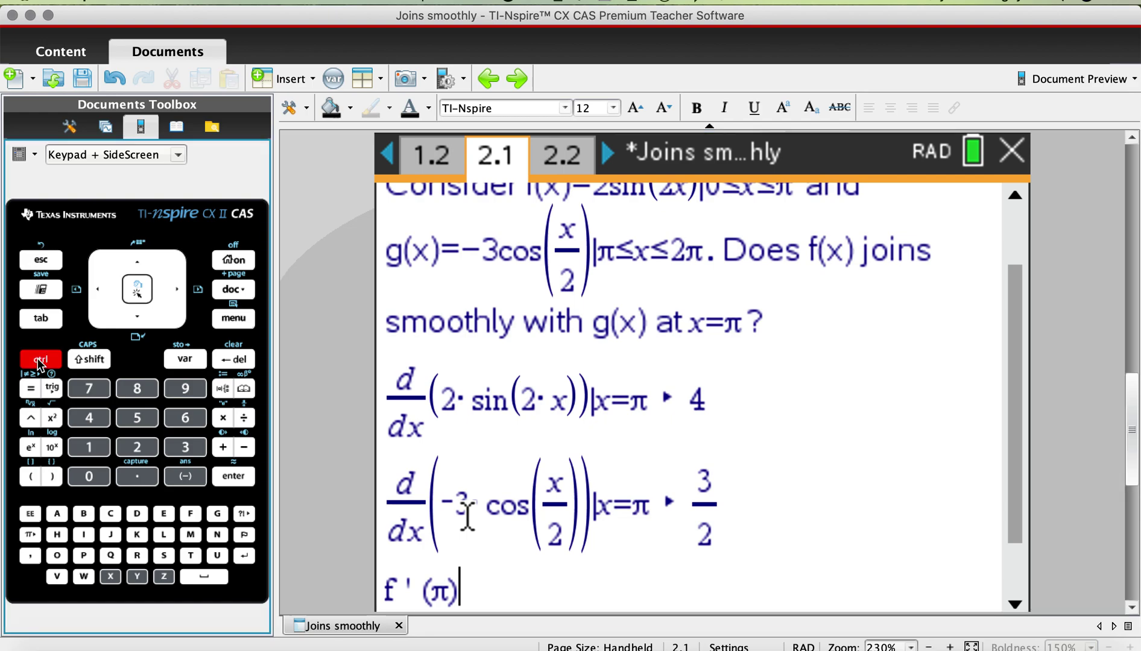
pyautogui.click(31, 390)
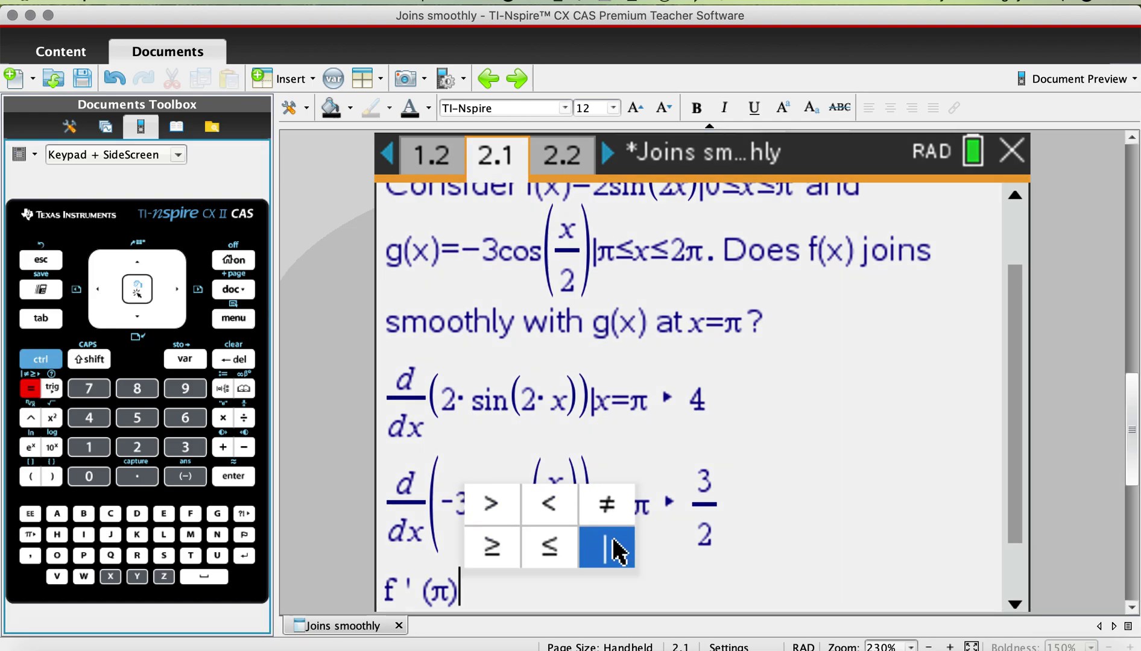
pyautogui.click(608, 510)
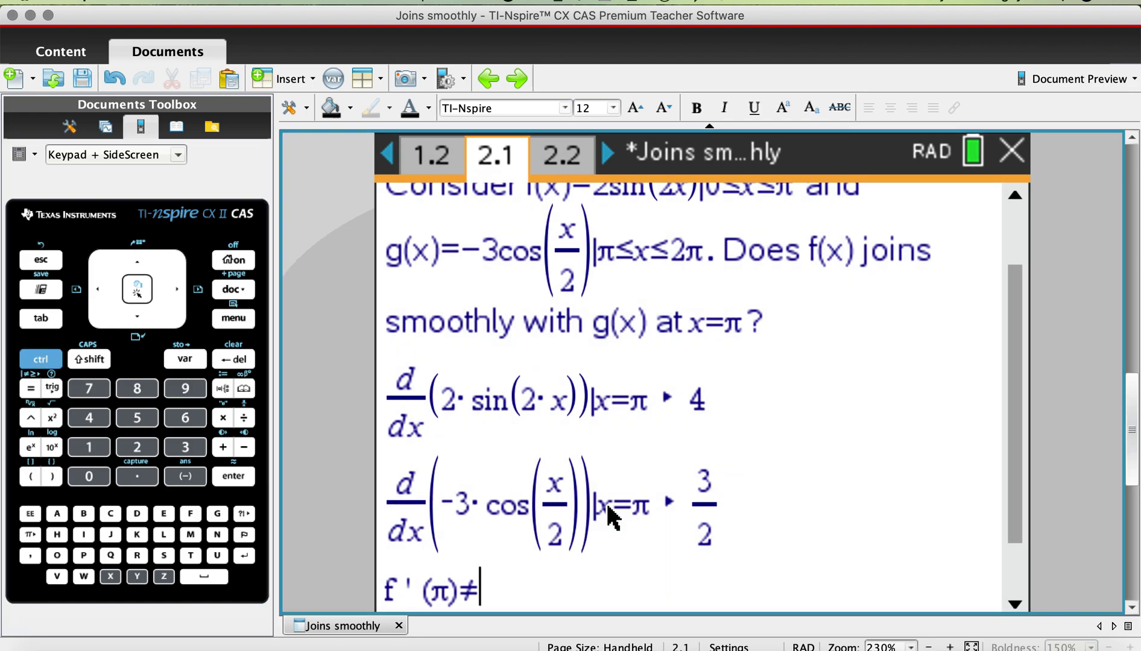
pyautogui.write("g'")
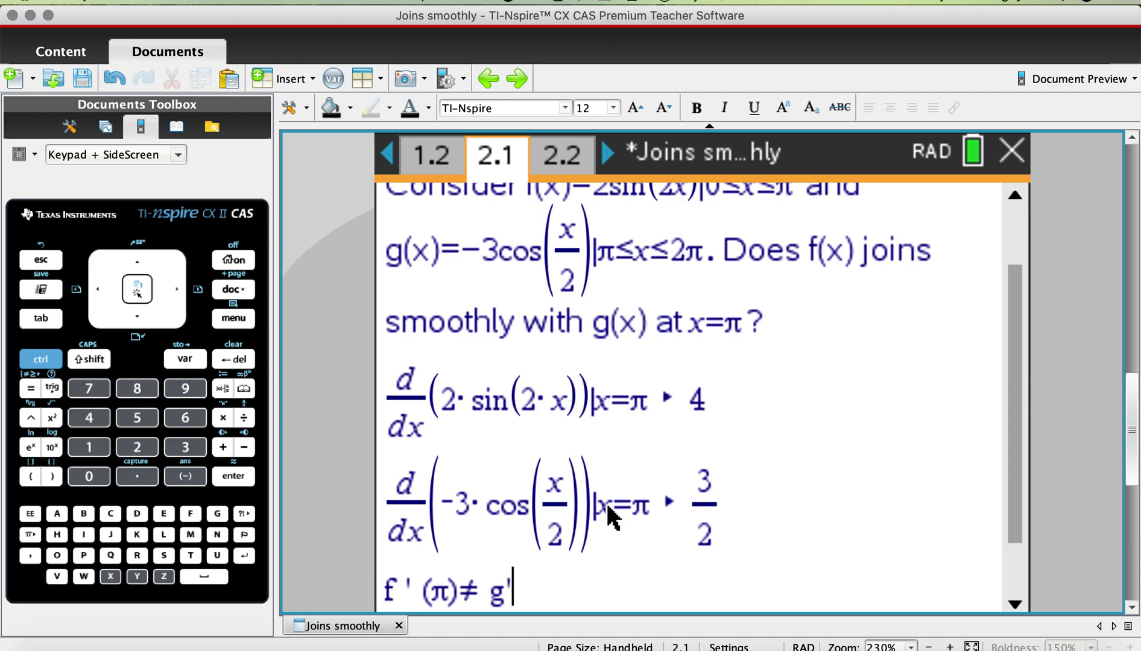
pyautogui.write('(')
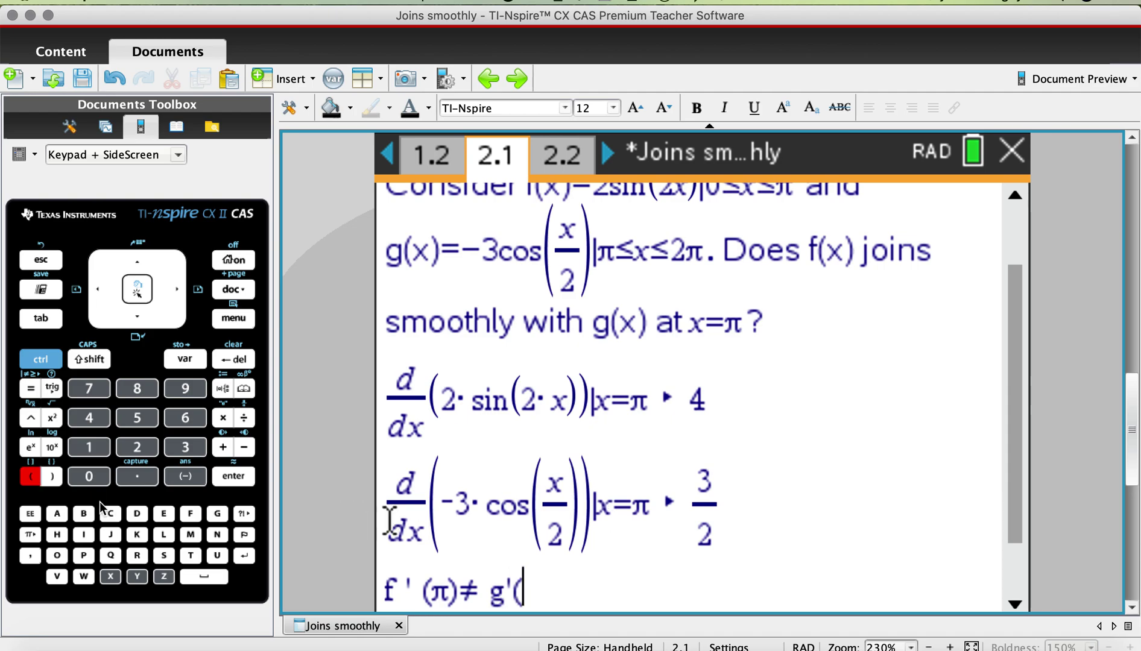
pyautogui.click(28, 535)
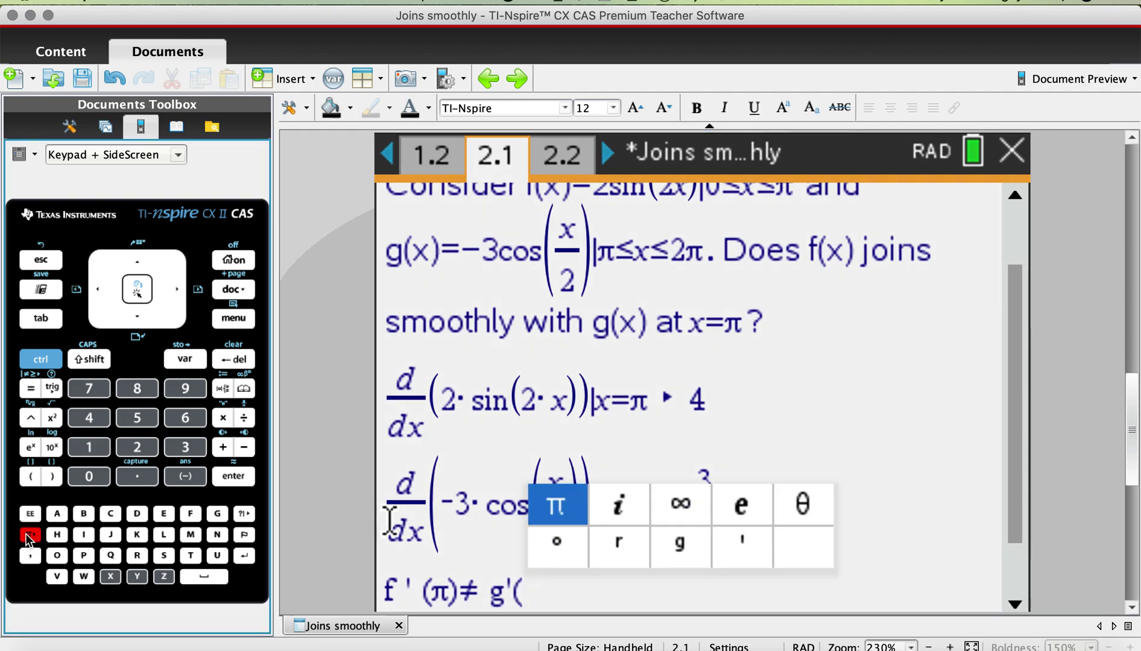
pyautogui.click(556, 506)
# Append ', hence f and g does not joins smoothly at x=π'
pyautogui.write(')')
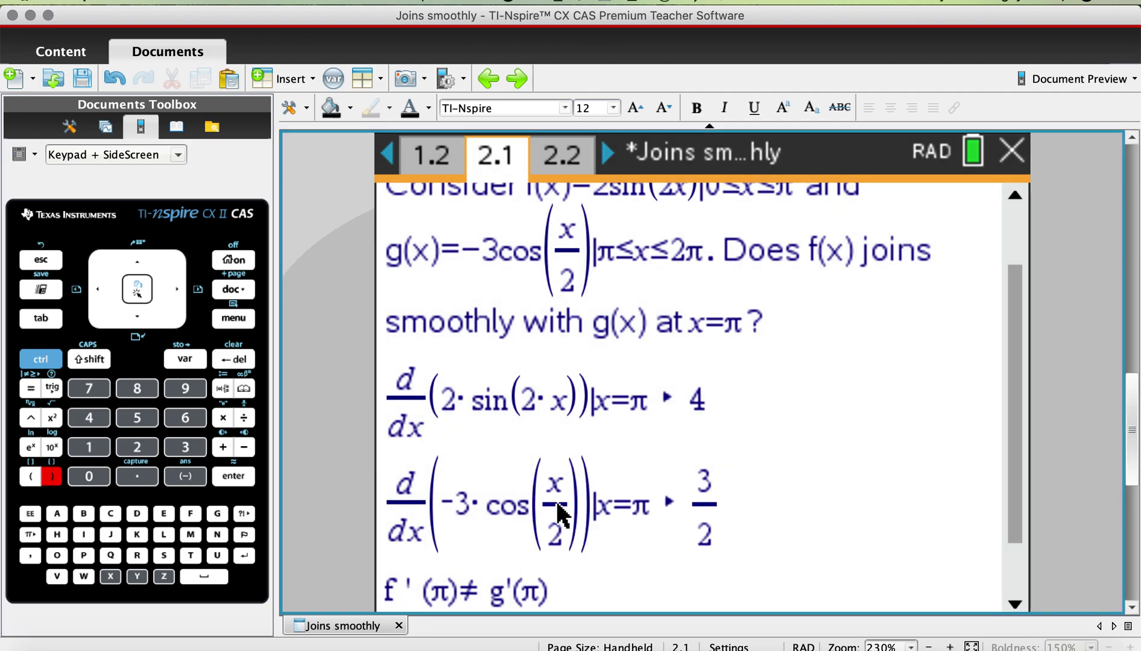
pyautogui.write(', hence ')
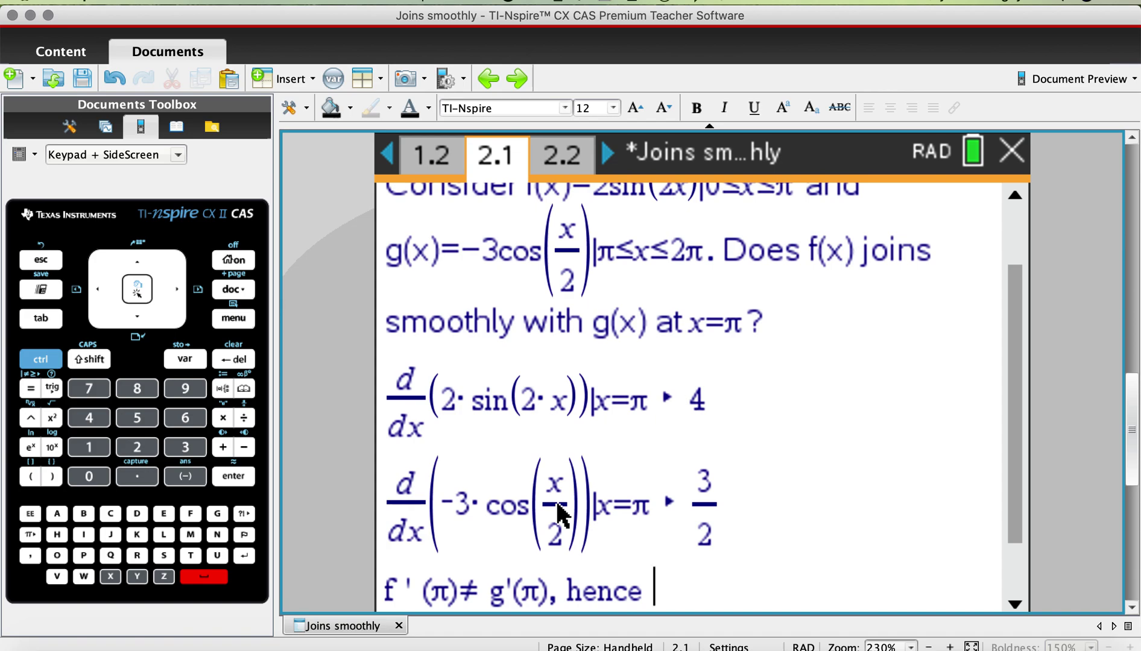
pyautogui.write('f and g ')
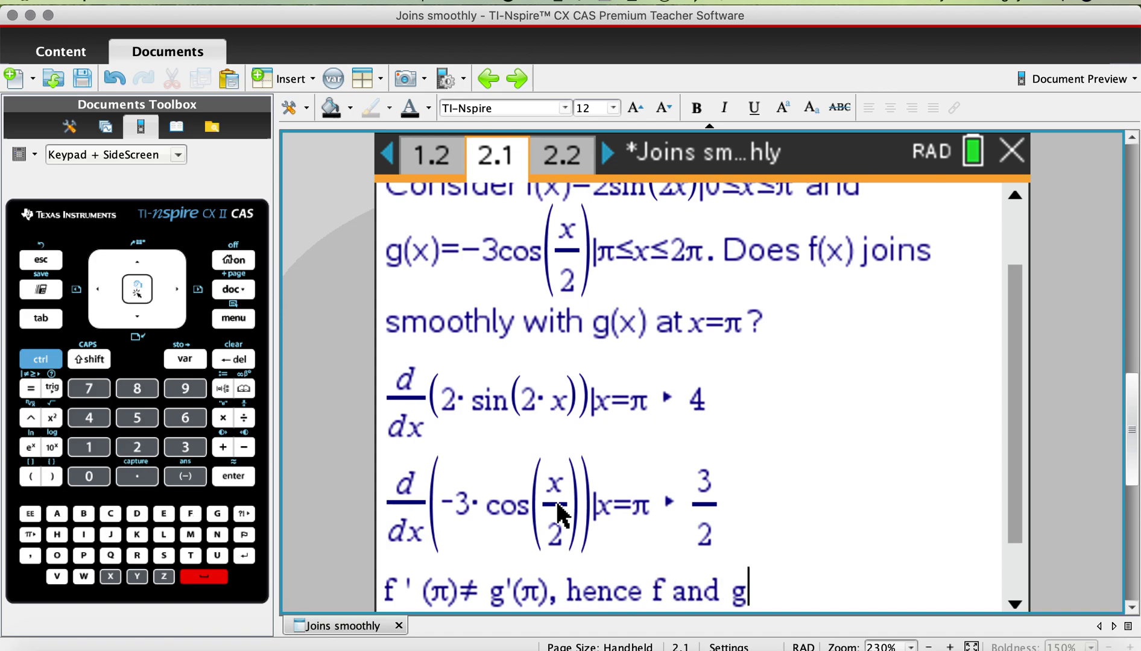
pyautogui.write('does')
pyautogui.write('n')
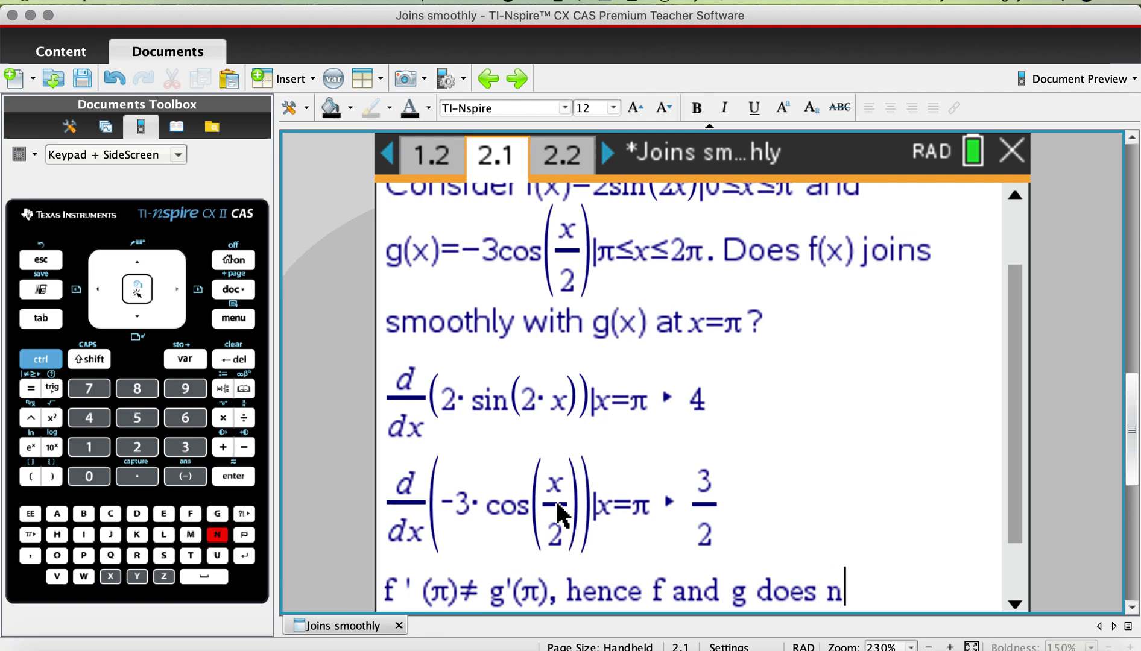
pyautogui.write('ot join')
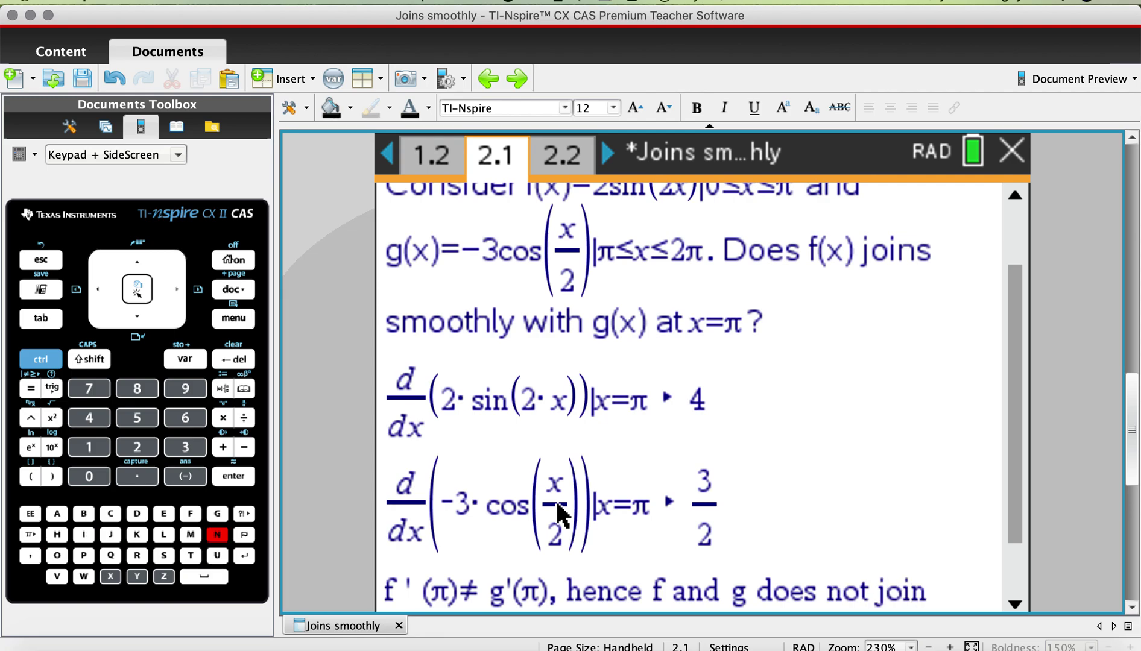
pyautogui.write('s sm')
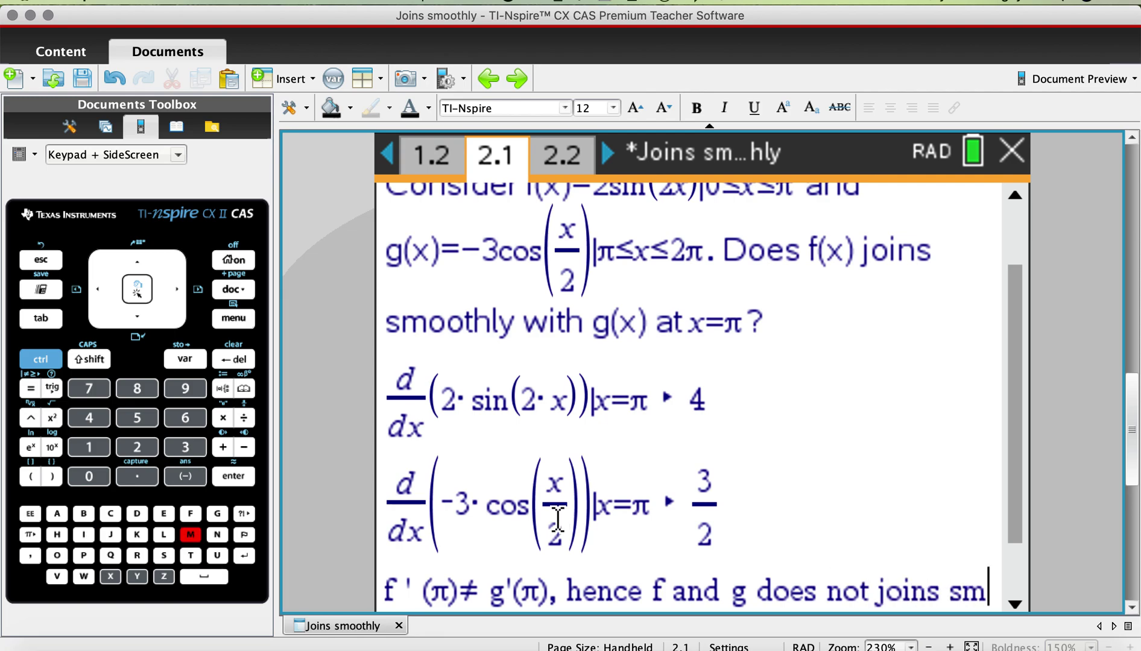
pyautogui.write('oothly at ')
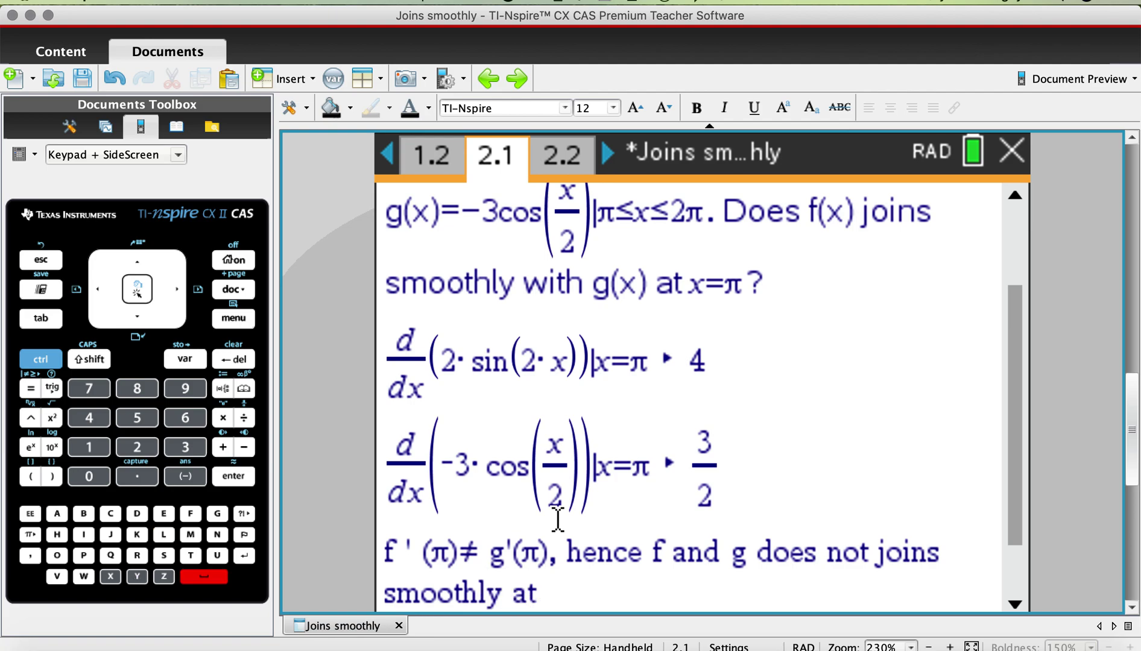
pyautogui.write('x=')
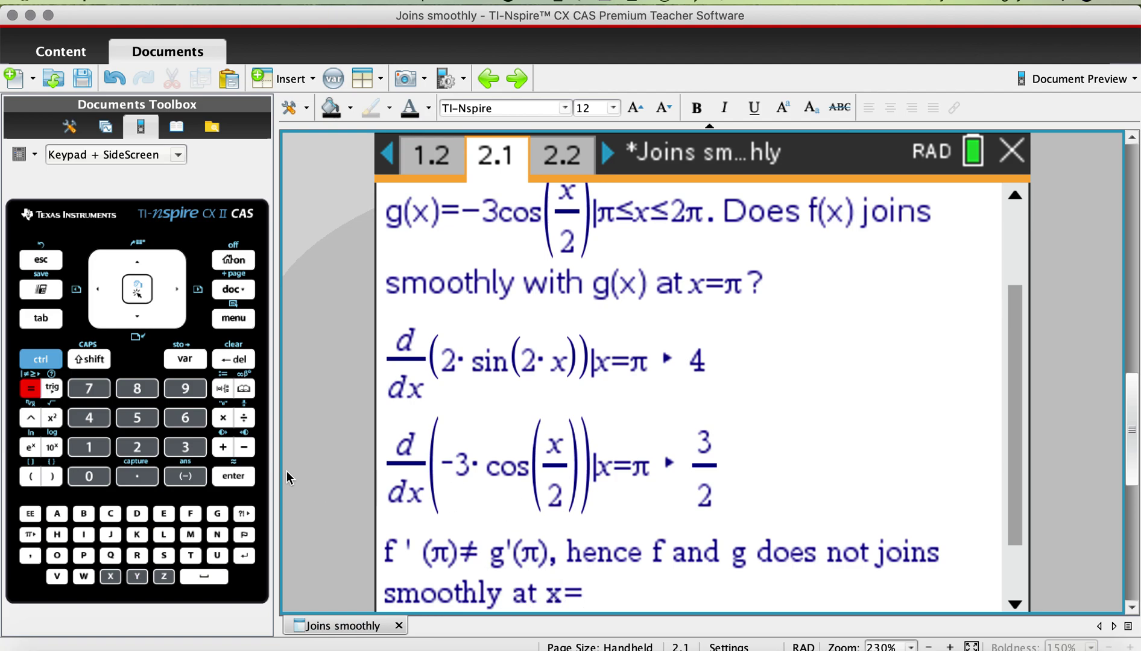
pyautogui.click(30, 535)
pyautogui.press('Return')
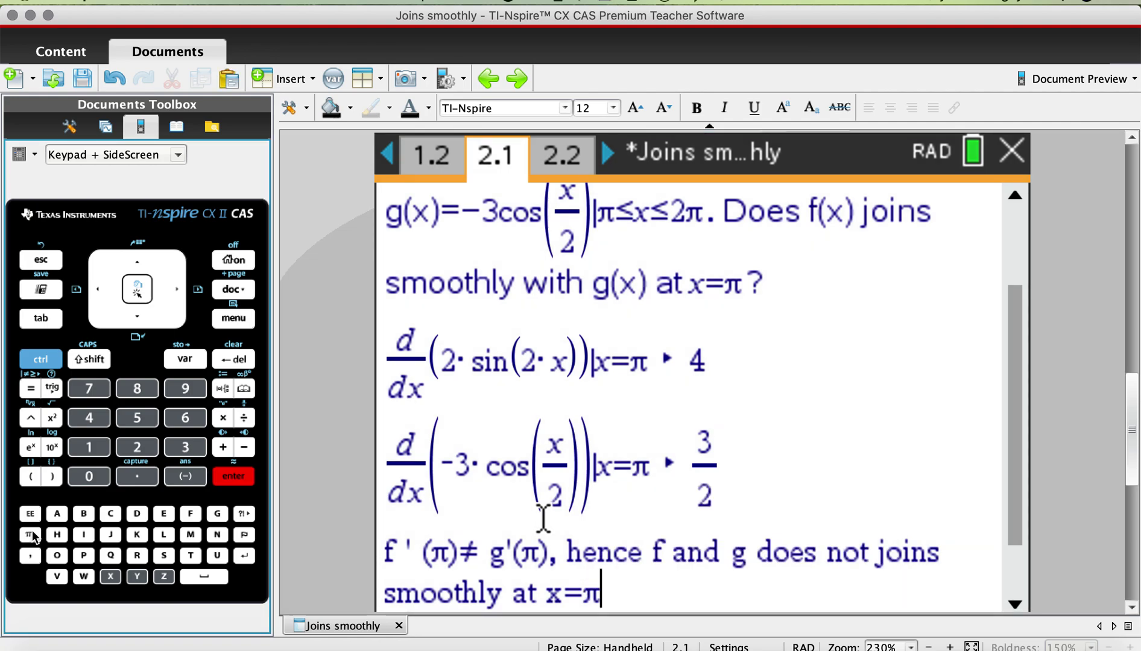